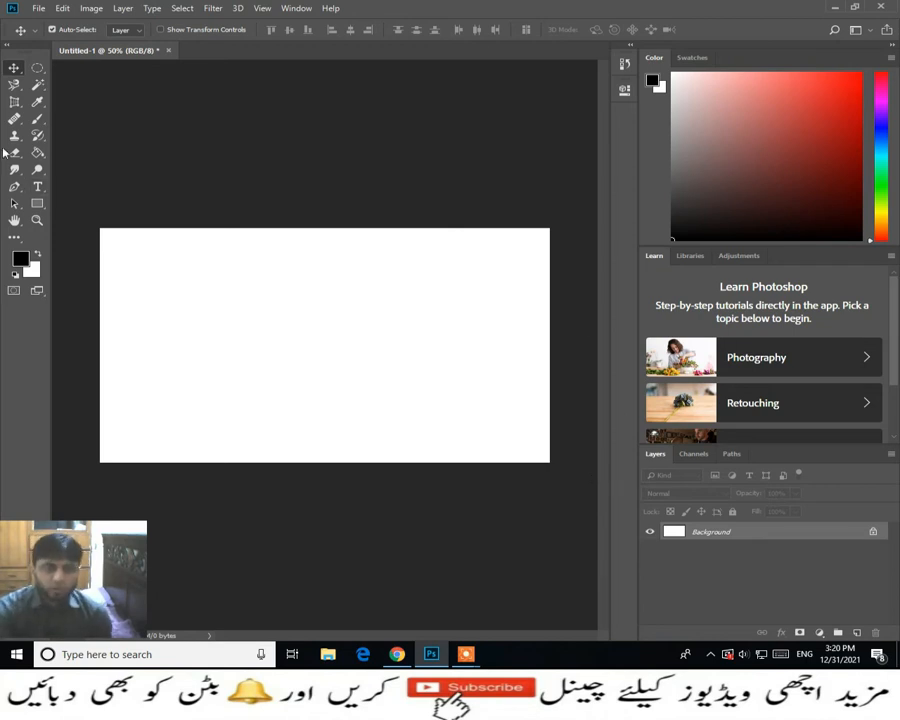
- Activate the Brush tool and add a new empty layer above the background for painting
{"action": "left_click", "coordinate": [41, 122]}
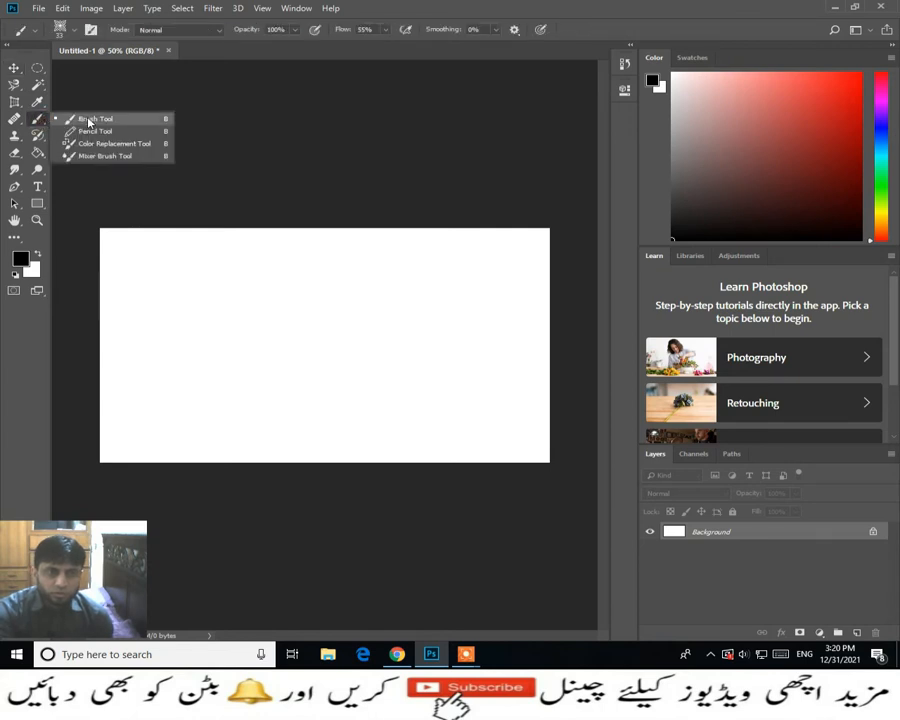
{"action": "left_click", "coordinate": [142, 124]}
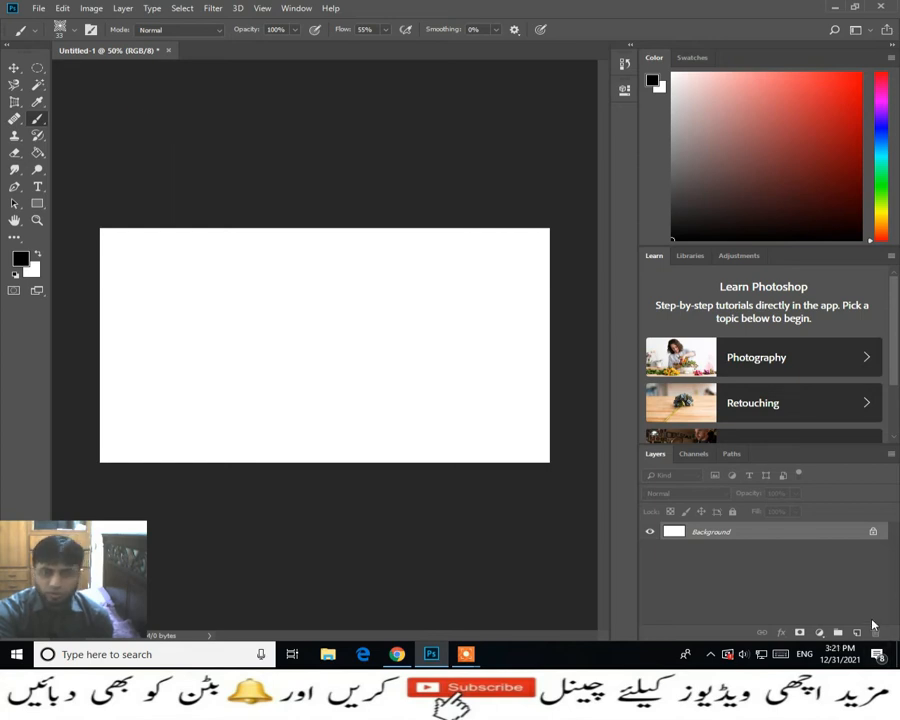
{"action": "left_click", "coordinate": [855, 634]}
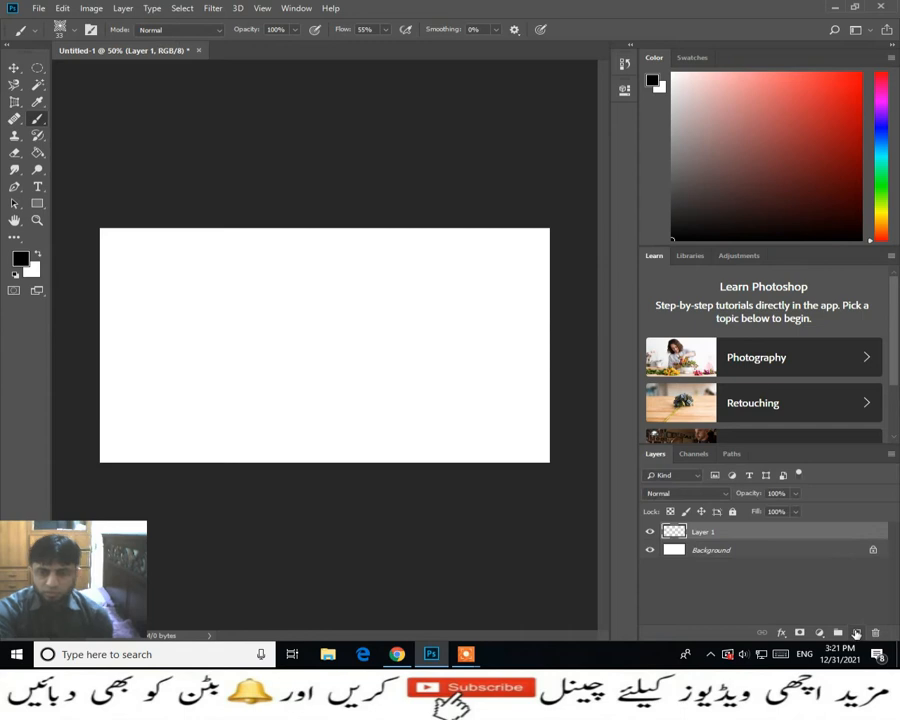
{"action": "key", "text": "ctrl+z"}
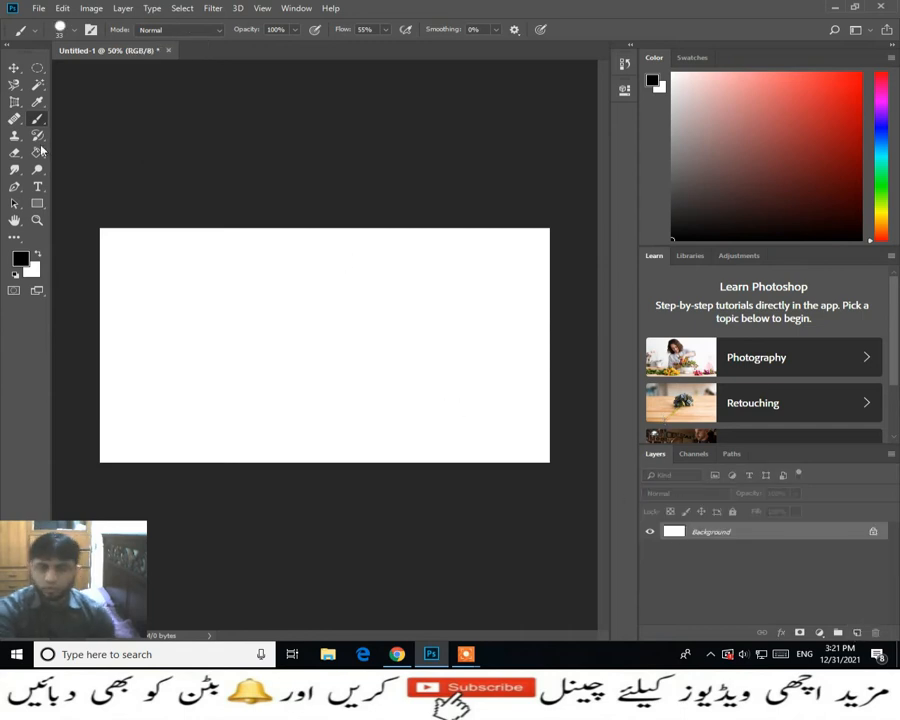
{"action": "left_click", "coordinate": [857, 633]}
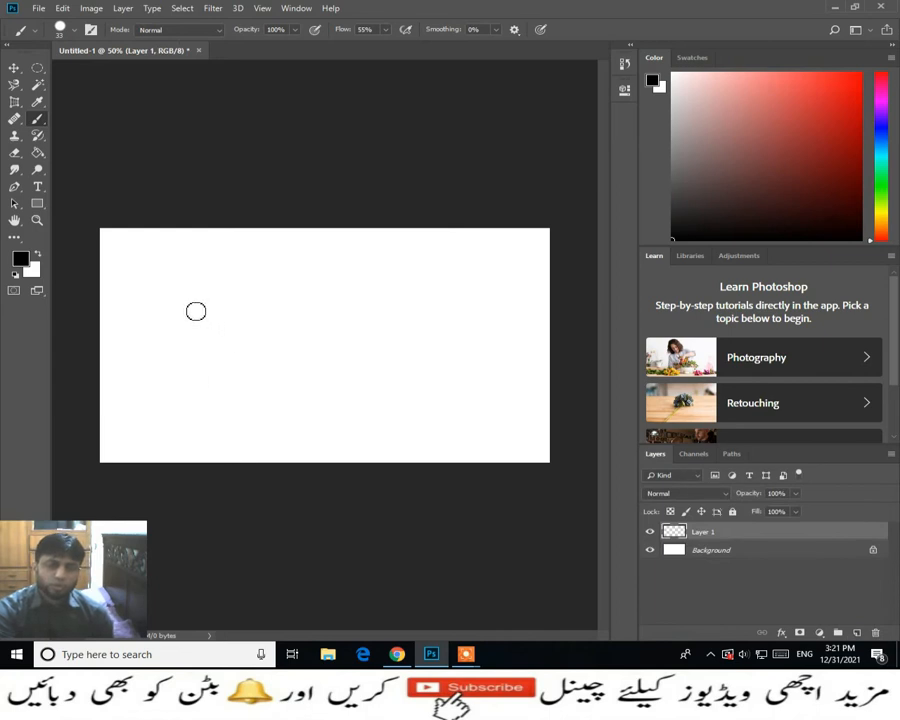
{"action": "mouse_move", "coordinate": [149, 278]}
{"action": "left_mouse_down"}
{"action": "mouse_move", "coordinate": [191, 280]}
{"action": "mouse_move", "coordinate": [178, 335]}
{"action": "mouse_move", "coordinate": [252, 308]}
{"action": "mouse_move", "coordinate": [327, 297]}
{"action": "mouse_move", "coordinate": [320, 379]}
{"action": "mouse_move", "coordinate": [347, 307]}
{"action": "mouse_move", "coordinate": [405, 378]}
{"action": "mouse_move", "coordinate": [457, 317]}
{"action": "mouse_move", "coordinate": [472, 382]}
{"action": "mouse_move", "coordinate": [213, 394]}
{"action": "mouse_move", "coordinate": [149, 348]}
{"action": "left_mouse_up"}
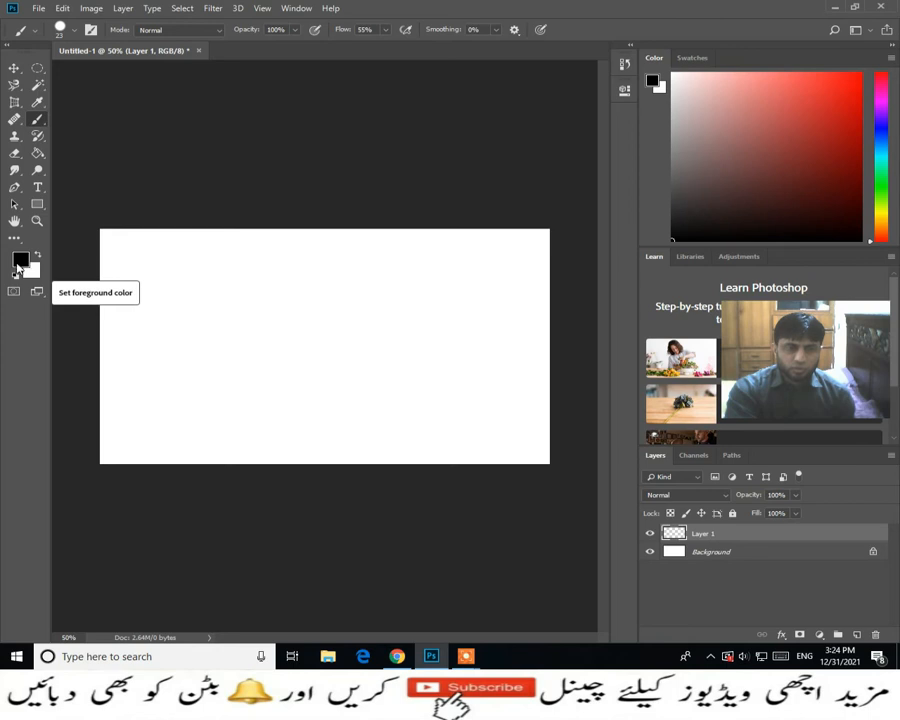
- Set the foreground color to red d52626 and paint a freehand squiggle on the new layer
{"action": "left_click", "coordinate": [20, 262]}
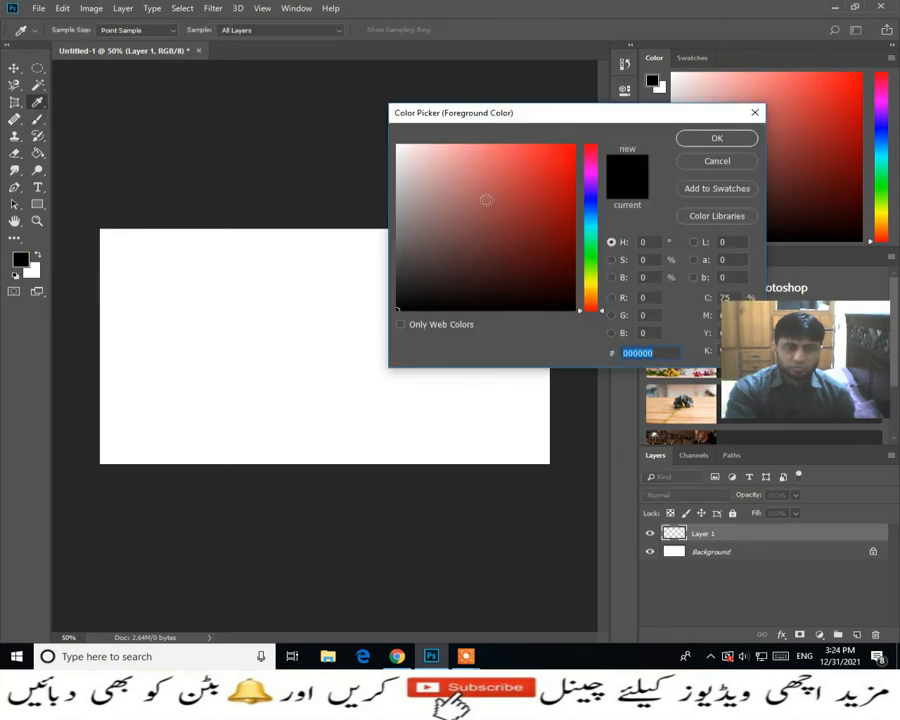
{"action": "left_click", "coordinate": [543, 172]}
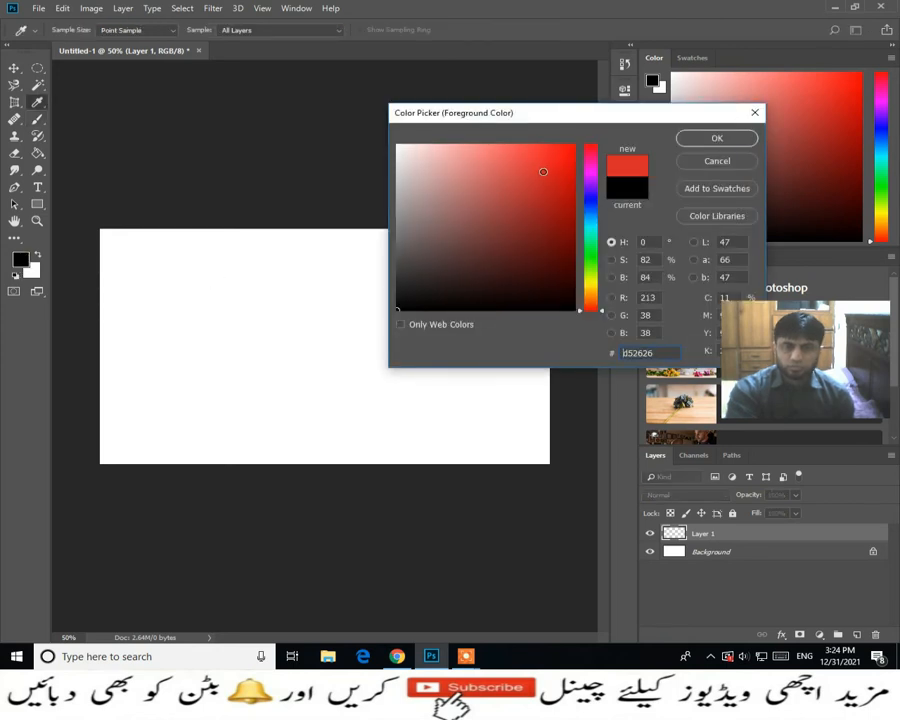
{"action": "left_click", "coordinate": [684, 139]}
{"action": "mouse_move", "coordinate": [164, 304]}
{"action": "left_mouse_down"}
{"action": "mouse_move", "coordinate": [247, 306]}
{"action": "mouse_move", "coordinate": [323, 335]}
{"action": "mouse_move", "coordinate": [306, 345]}
{"action": "mouse_move", "coordinate": [348, 358]}
{"action": "mouse_move", "coordinate": [281, 367]}
{"action": "mouse_move", "coordinate": [243, 400]}
{"action": "mouse_move", "coordinate": [222, 317]}
{"action": "mouse_move", "coordinate": [316, 283]}
{"action": "left_mouse_up"}
- Enlarge the brush to 291 px and paint broad red strokes across most of the canvas
{"action": "right_click", "coordinate": [364, 278]}
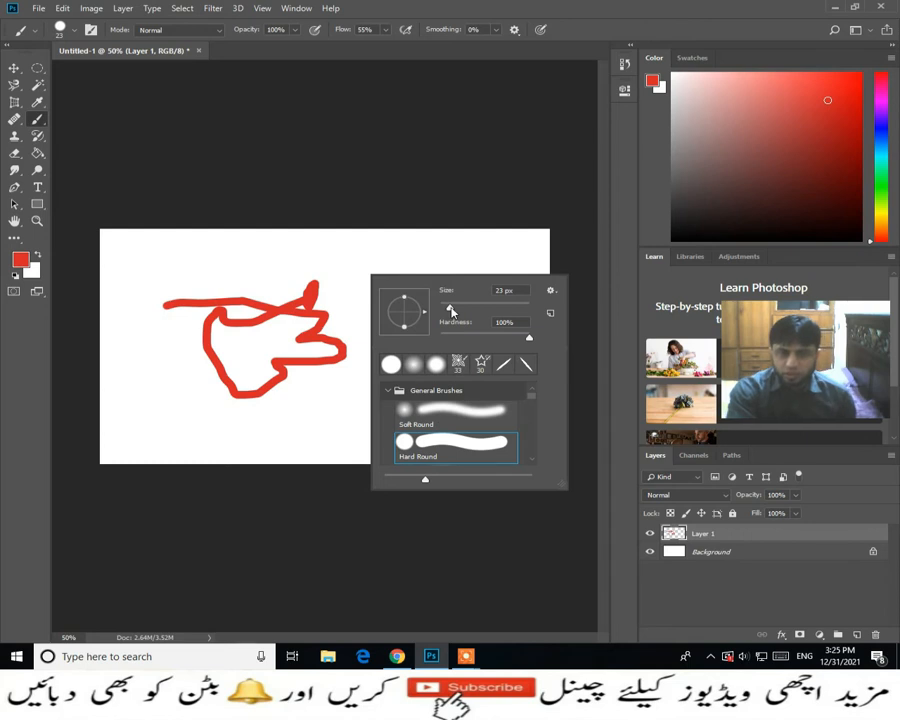
{"action": "left_click_drag", "start_coordinate": [451, 311], "coordinate": [456, 312]}
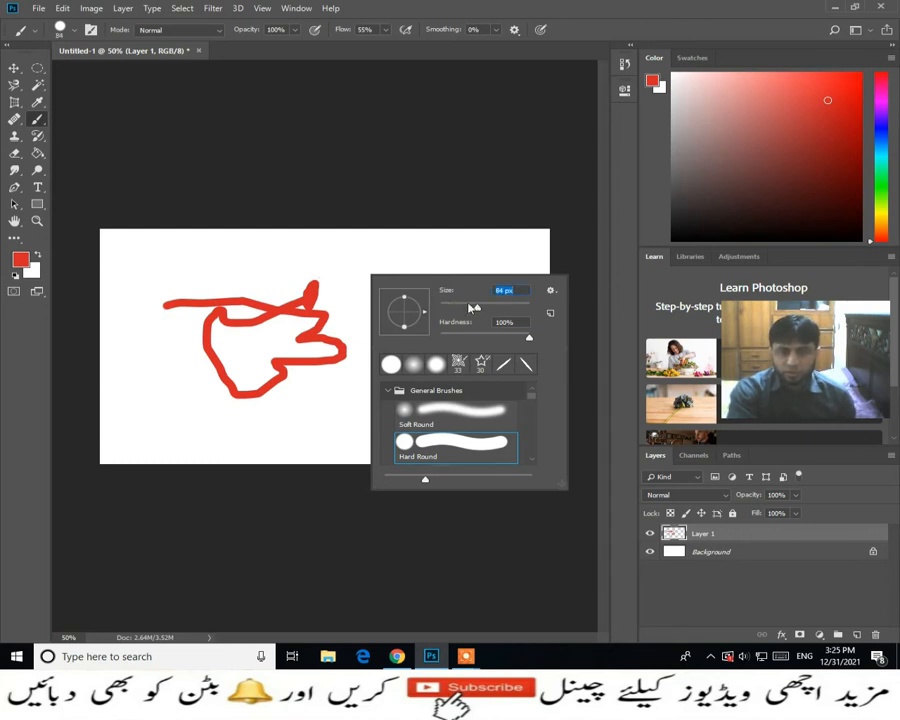
{"action": "type", "text": "291"}
{"action": "left_click", "coordinate": [205, 313]}
{"action": "mouse_move", "coordinate": [210, 289]}
{"action": "left_mouse_down"}
{"action": "mouse_move", "coordinate": [500, 320]}
{"action": "mouse_move", "coordinate": [180, 262]}
{"action": "mouse_move", "coordinate": [500, 252]}
{"action": "mouse_move", "coordinate": [440, 390]}
{"action": "left_mouse_up"}
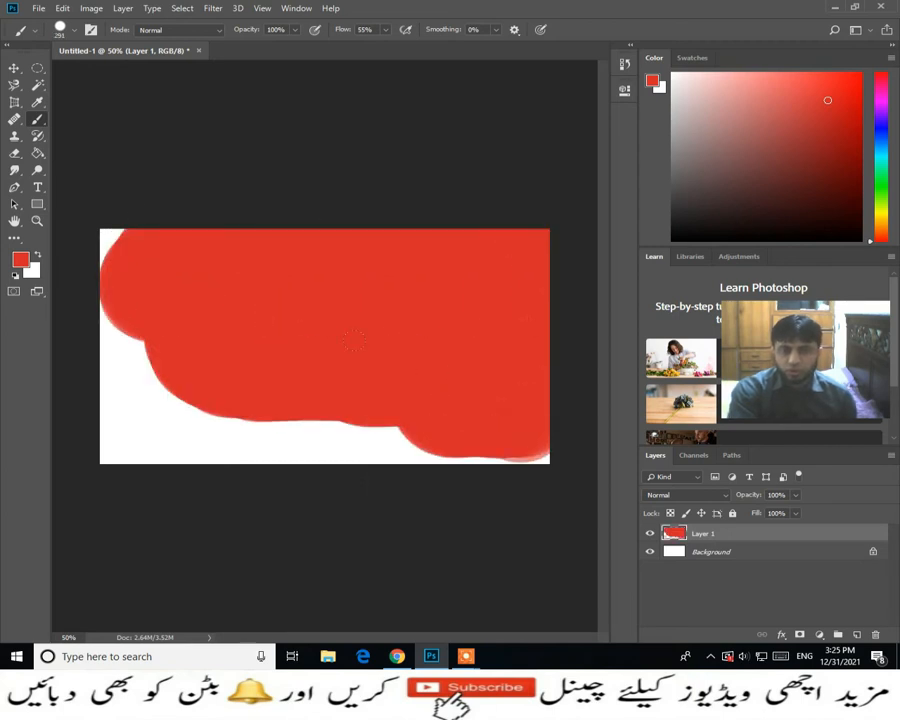
- Undo the earlier strokes and paint a short red zigzag near the canvas center with a 34 px brush
{"action": "right_click", "coordinate": [407, 346]}
{"action": "left_click_drag", "start_coordinate": [547, 383], "coordinate": [491, 384]}
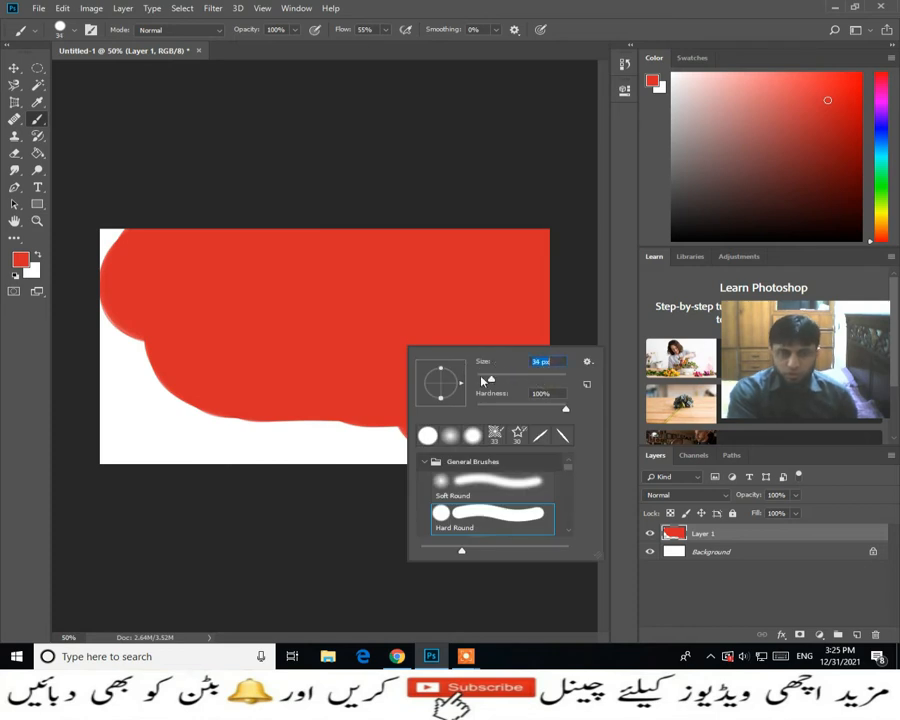
{"action": "left_click", "coordinate": [263, 370]}
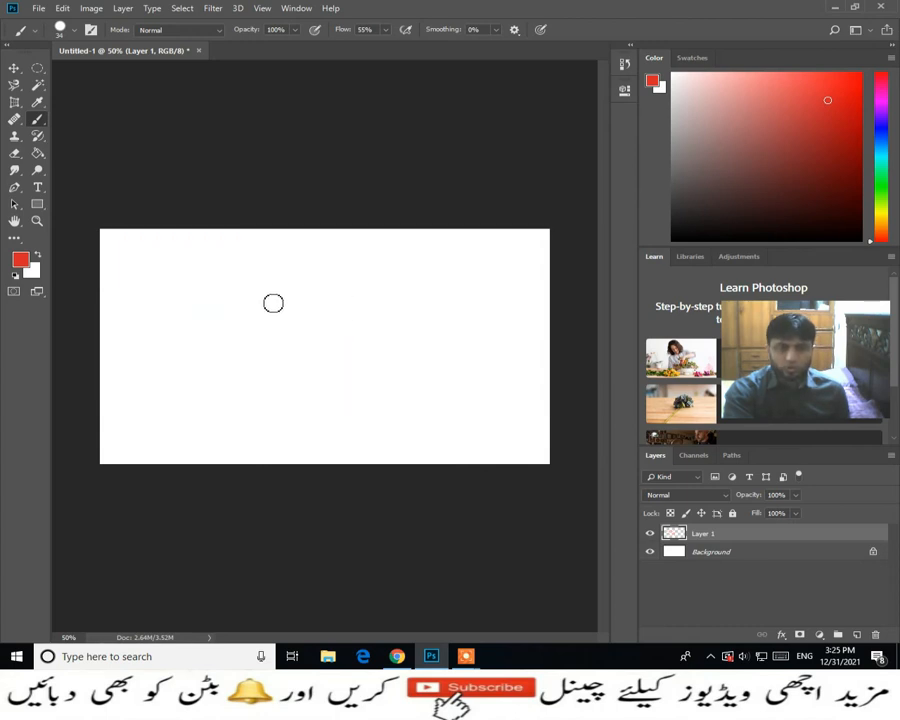
{"action": "mouse_move", "coordinate": [264, 297]}
{"action": "left_mouse_down"}
{"action": "mouse_move", "coordinate": [325, 331]}
{"action": "mouse_move", "coordinate": [325, 344]}
{"action": "mouse_move", "coordinate": [315, 345]}
{"action": "left_mouse_up"}
- Lower the brush hardness to 24% and look through the General and Dry Media brush presets
{"action": "right_click", "coordinate": [387, 304]}
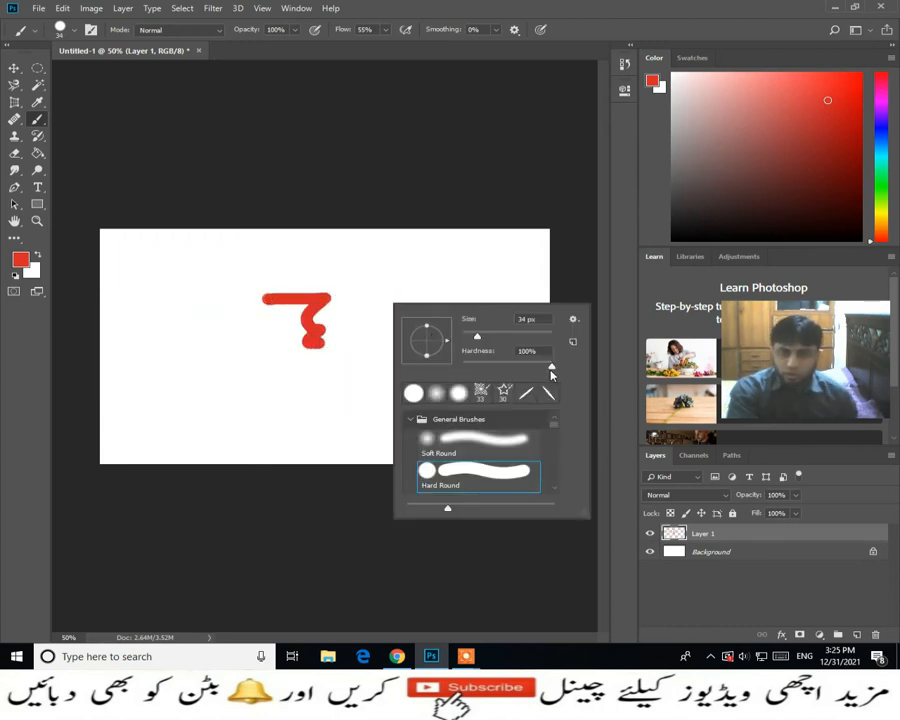
{"action": "left_click_drag", "start_coordinate": [551, 366], "coordinate": [501, 364]}
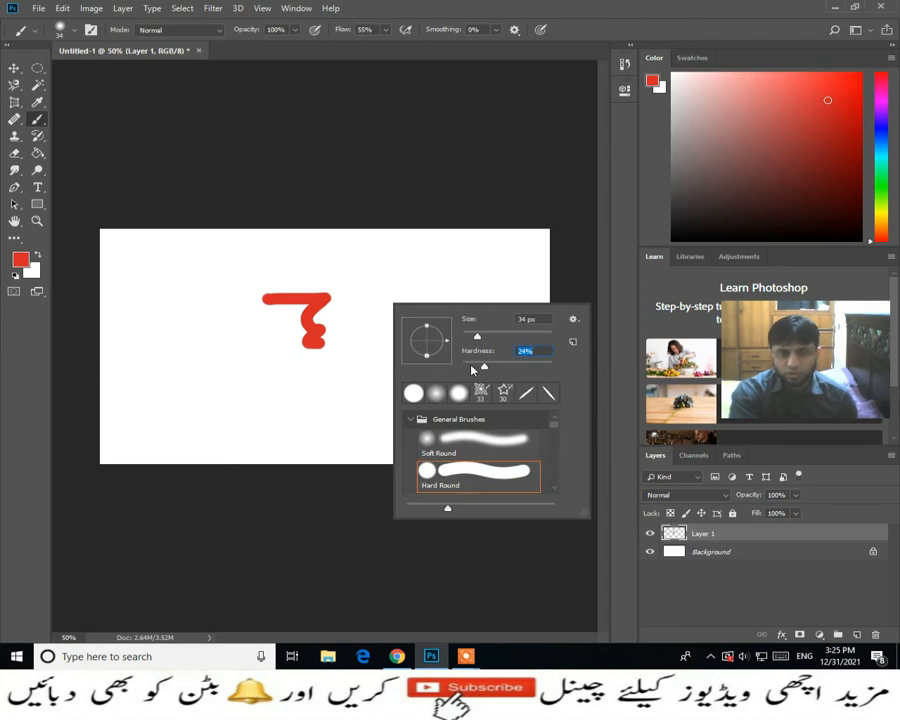
{"action": "scroll", "coordinate": [468, 455], "scroll_direction": "down", "scroll_amount": 1}
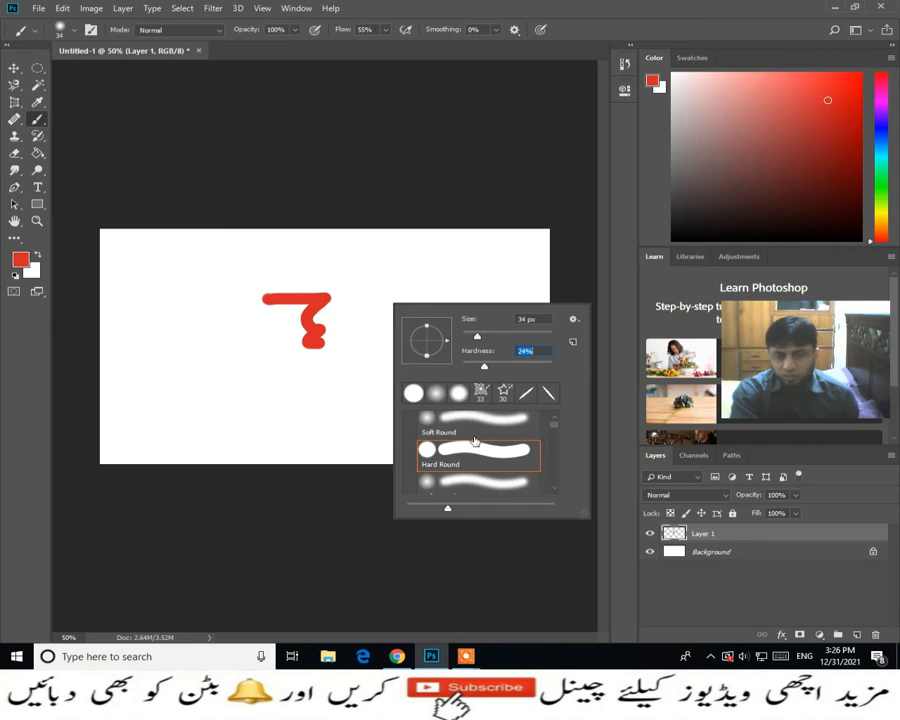
{"action": "scroll", "coordinate": [470, 451], "scroll_direction": "down", "scroll_amount": 2}
{"action": "scroll", "coordinate": [455, 452], "scroll_direction": "down", "scroll_amount": 4}
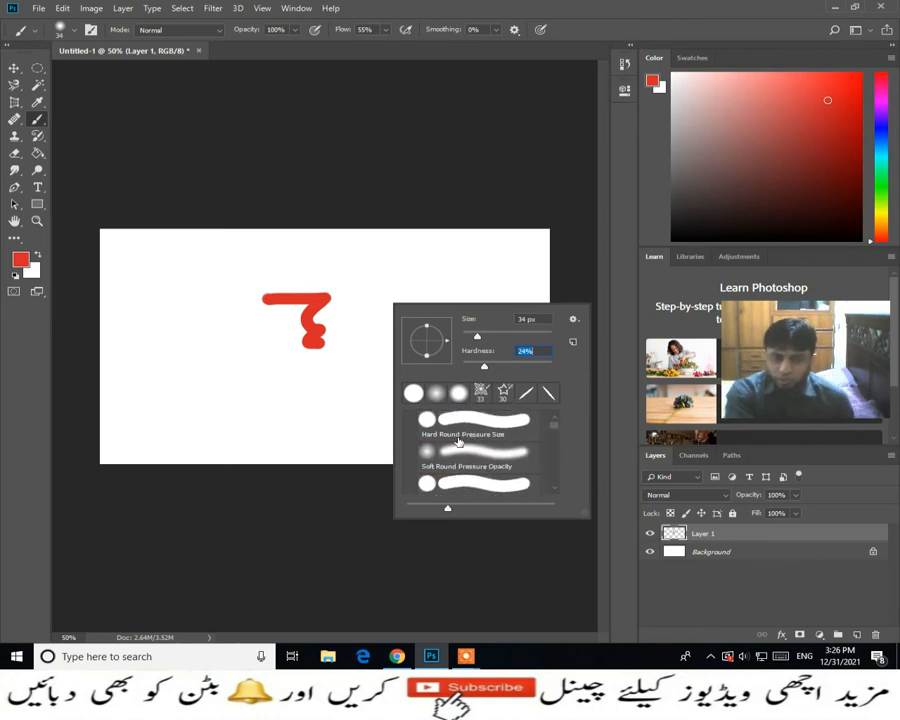
{"action": "scroll", "coordinate": [462, 430], "scroll_direction": "down", "scroll_amount": 2}
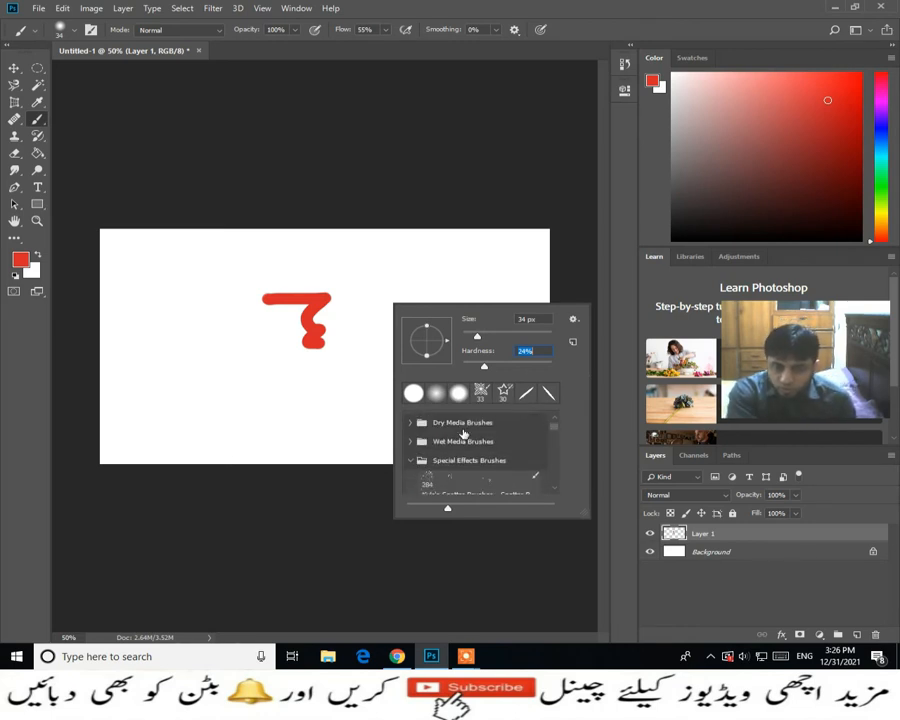
{"action": "left_click", "coordinate": [427, 432]}
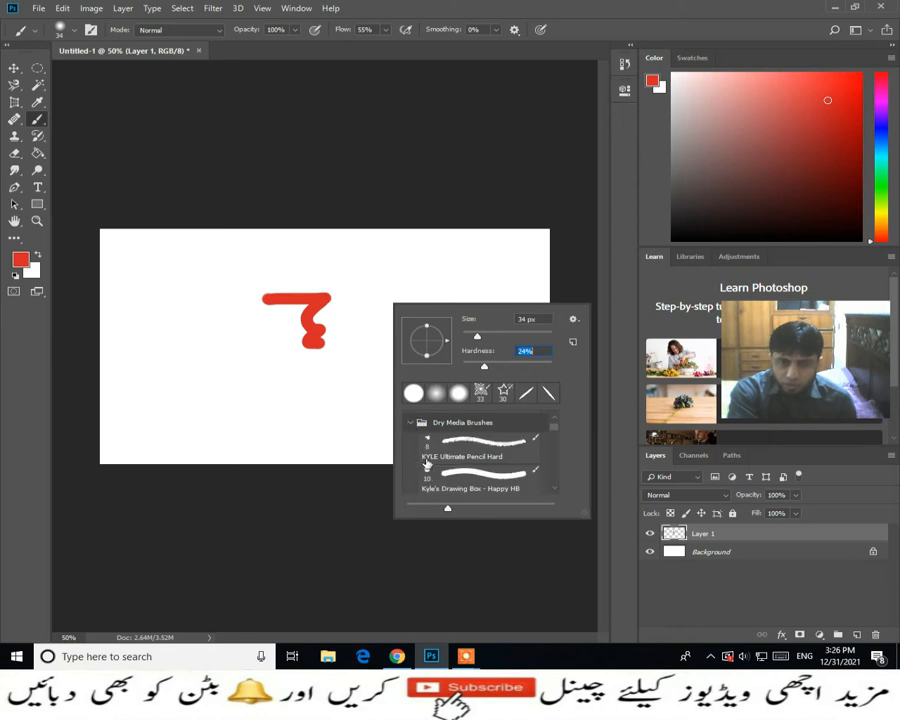
{"action": "scroll", "coordinate": [427, 457], "scroll_direction": "down", "scroll_amount": 1}
{"action": "scroll", "coordinate": [426, 461], "scroll_direction": "down", "scroll_amount": 1}
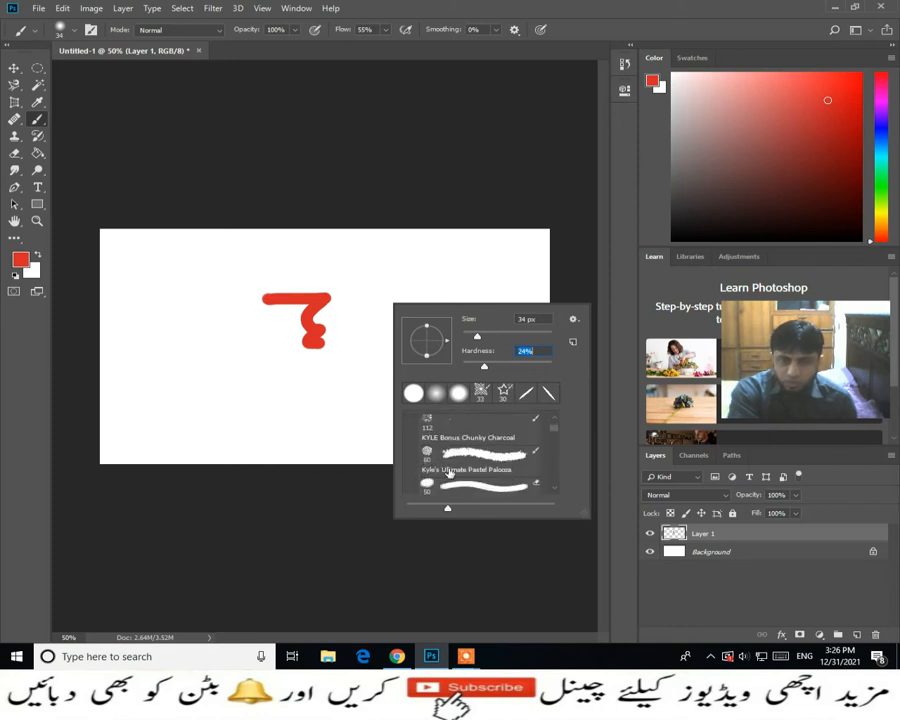
{"action": "scroll", "coordinate": [470, 450], "scroll_direction": "down", "scroll_amount": 1}
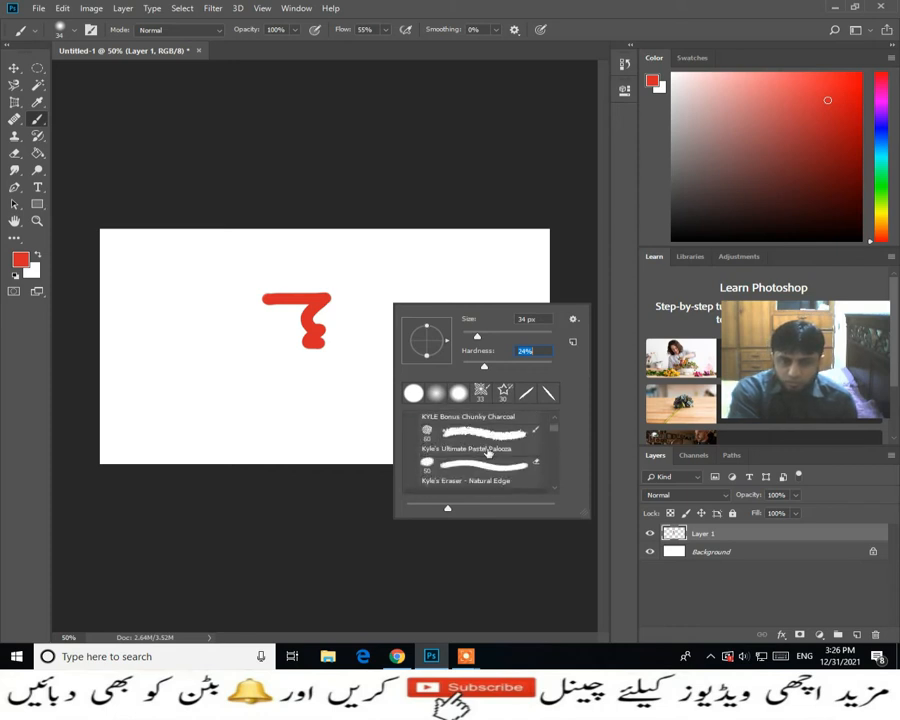
{"action": "scroll", "coordinate": [462, 485], "scroll_direction": "down", "scroll_amount": 2}
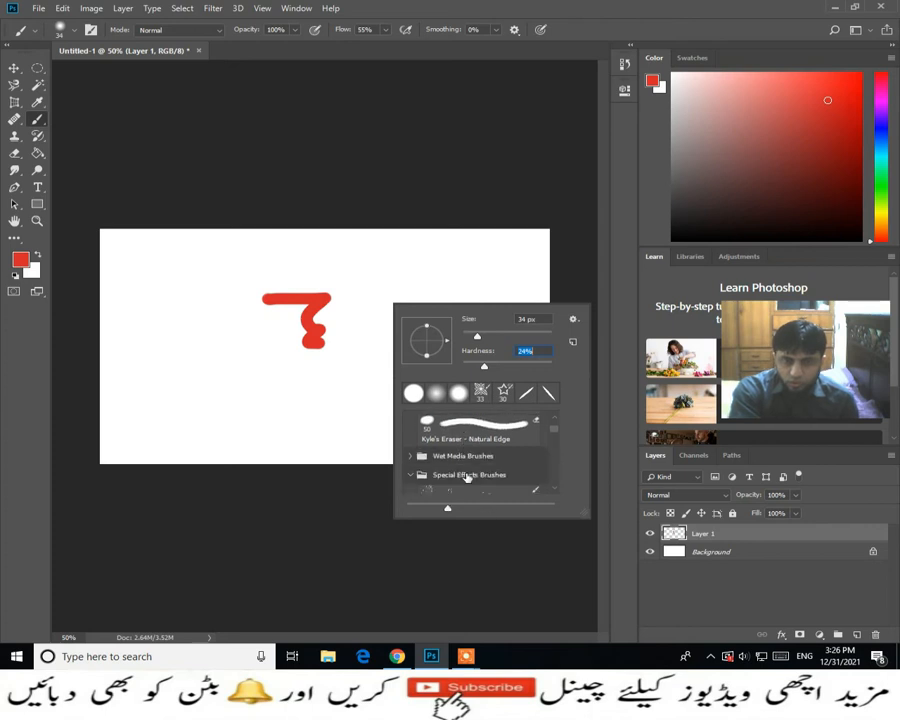
- Choose the Kyle's Concept Brushes - Foliage preset from the Special Effects Brushes group
{"action": "left_click", "coordinate": [464, 474]}
{"action": "scroll", "coordinate": [469, 482], "scroll_direction": "down", "scroll_amount": 1}
{"action": "scroll", "coordinate": [467, 481], "scroll_direction": "down", "scroll_amount": 2}
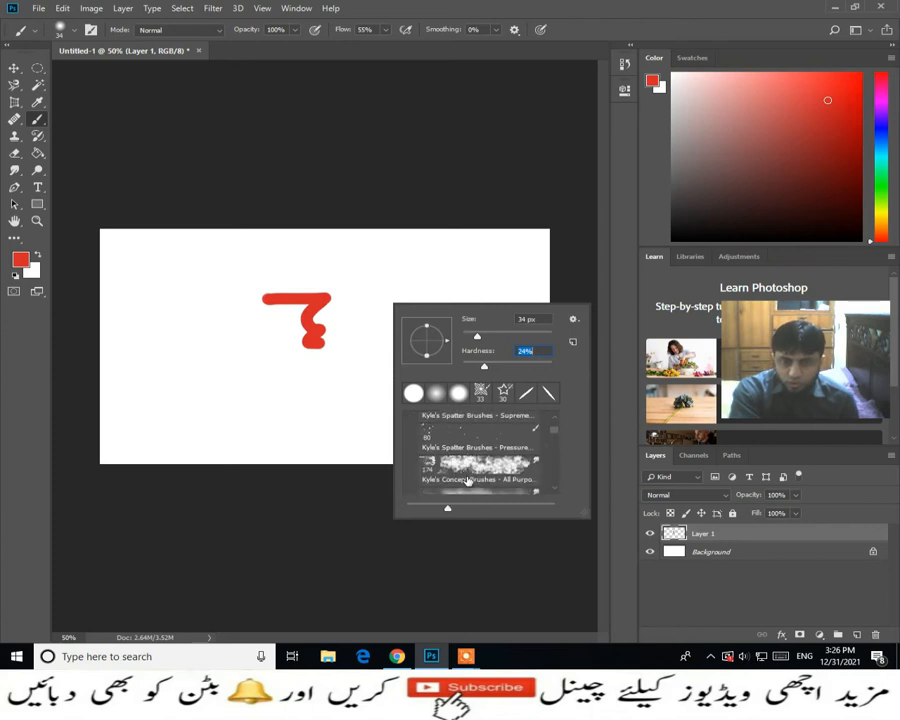
{"action": "scroll", "coordinate": [470, 478], "scroll_direction": "down", "scroll_amount": 2}
{"action": "scroll", "coordinate": [481, 474], "scroll_direction": "up", "scroll_amount": 1}
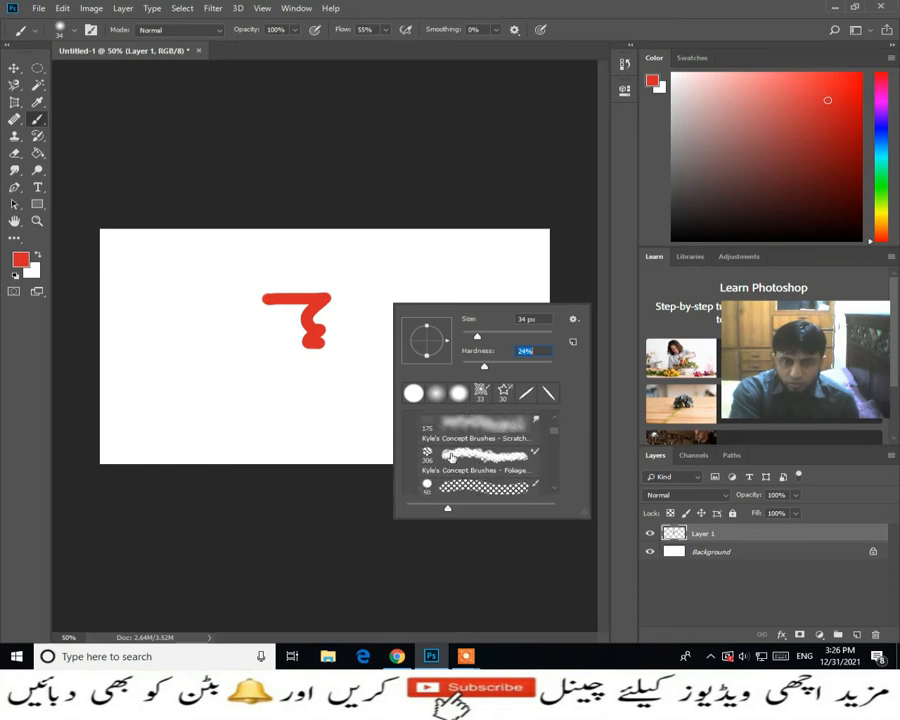
{"action": "left_click", "coordinate": [470, 432]}
{"action": "left_click", "coordinate": [455, 462]}
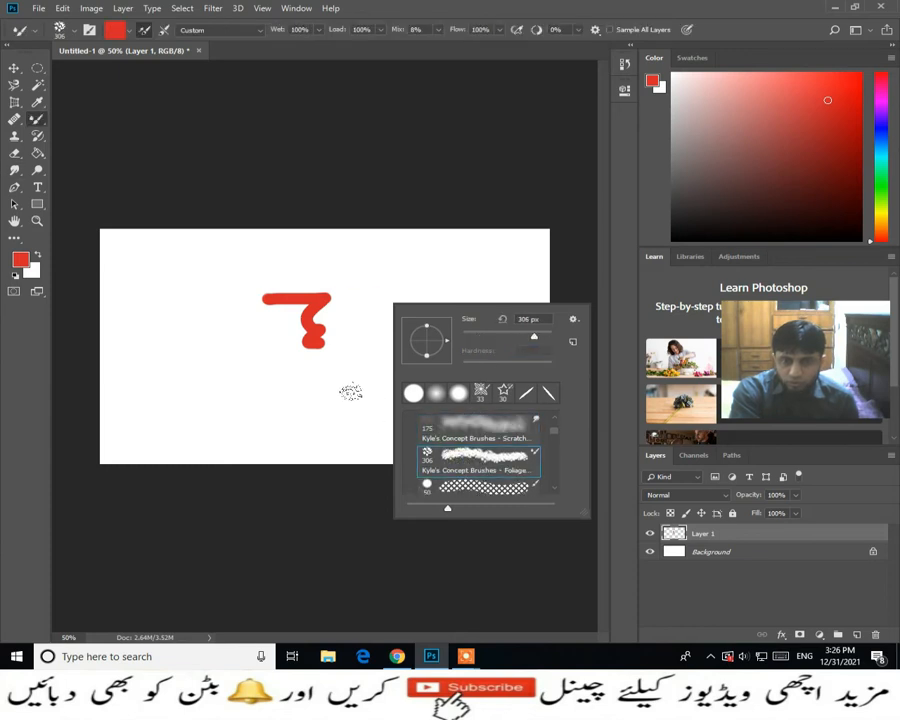
- Stamp several red leaf clusters around the zigzag and across the lower and right parts of the canvas
{"action": "left_click", "coordinate": [185, 404]}
{"action": "left_click", "coordinate": [195, 408]}
{"action": "left_click", "coordinate": [315, 415]}
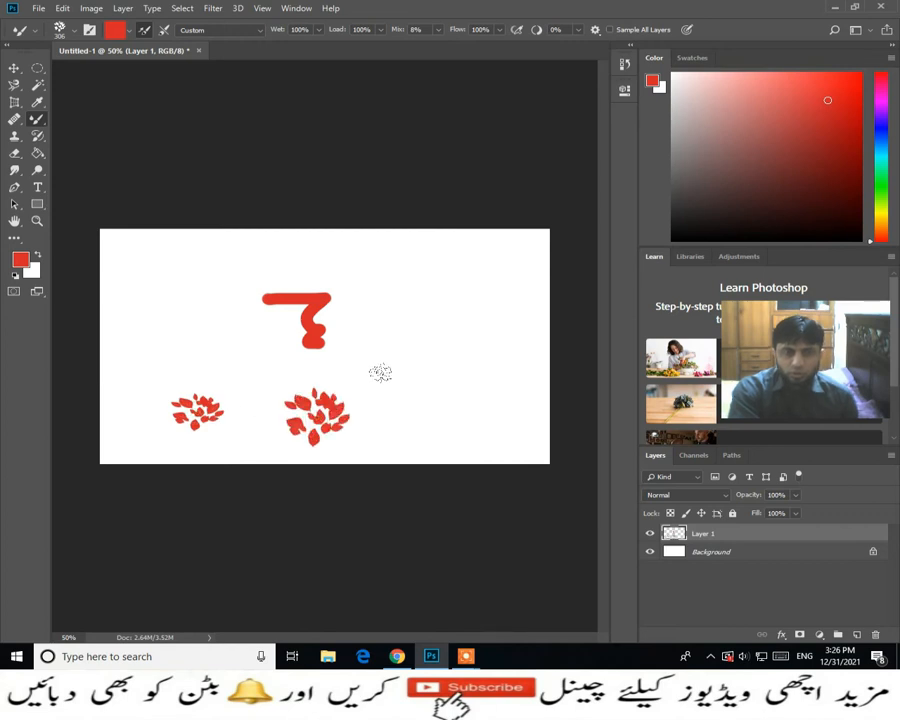
{"action": "left_click", "coordinate": [408, 390]}
{"action": "left_click", "coordinate": [495, 440]}
{"action": "left_click", "coordinate": [480, 375]}
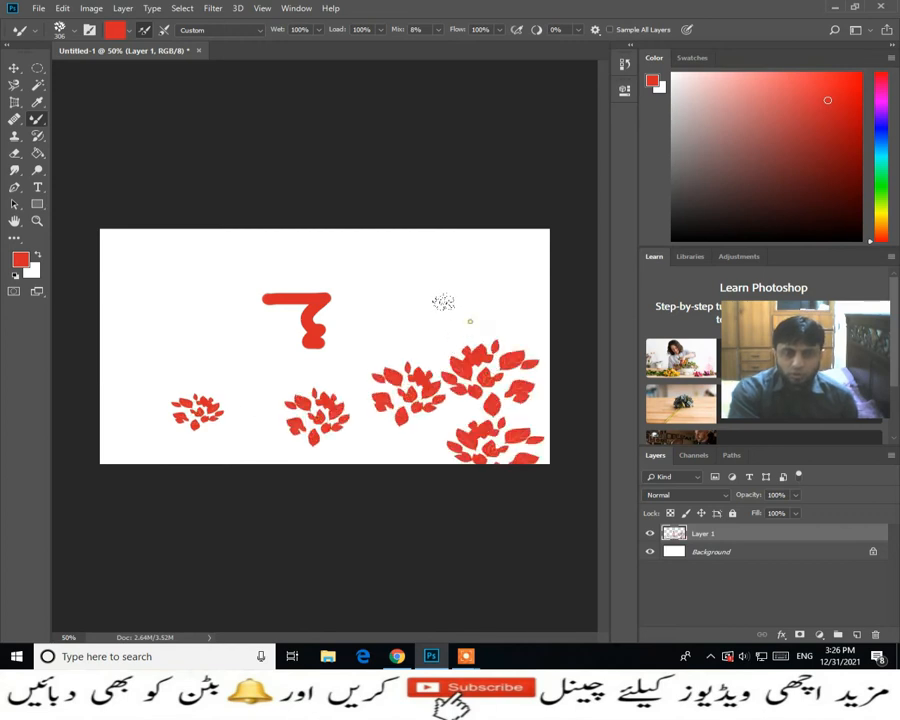
{"action": "left_click", "coordinate": [470, 318]}
{"action": "left_click", "coordinate": [250, 365]}
{"action": "left_click", "coordinate": [335, 338]}
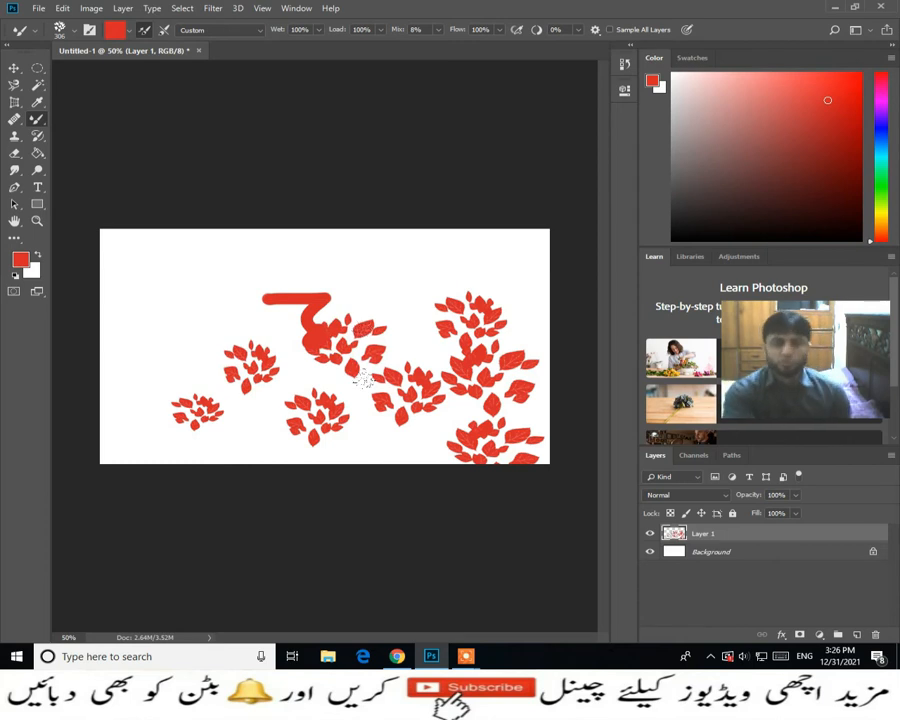
{"action": "left_click", "coordinate": [385, 422]}
- Look through the General Brushes group and the Converted Legacy Tool Presets in the brush preset list
{"action": "right_click", "coordinate": [254, 392]}
{"action": "scroll", "coordinate": [346, 535], "scroll_direction": "down", "scroll_amount": 3}
{"action": "scroll", "coordinate": [346, 535], "scroll_direction": "down", "scroll_amount": 2}
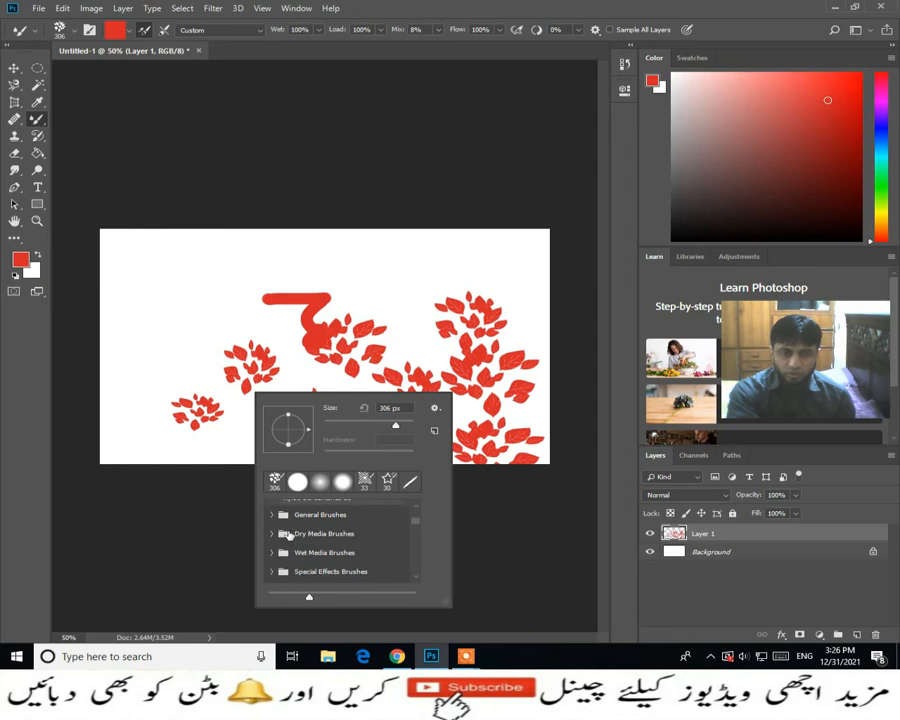
{"action": "left_click", "coordinate": [270, 516]}
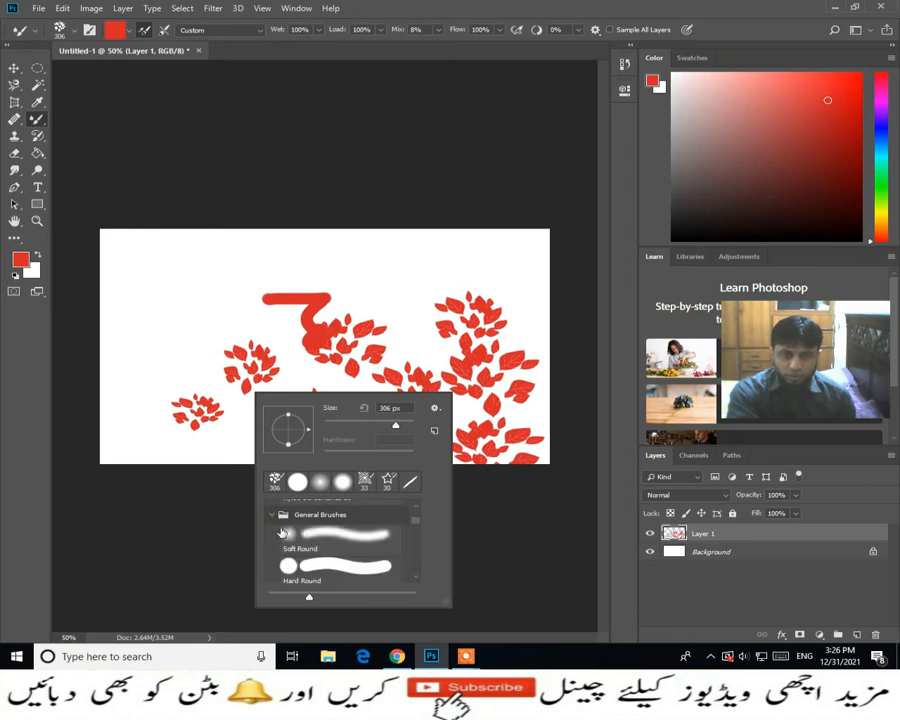
{"action": "left_click", "coordinate": [272, 515]}
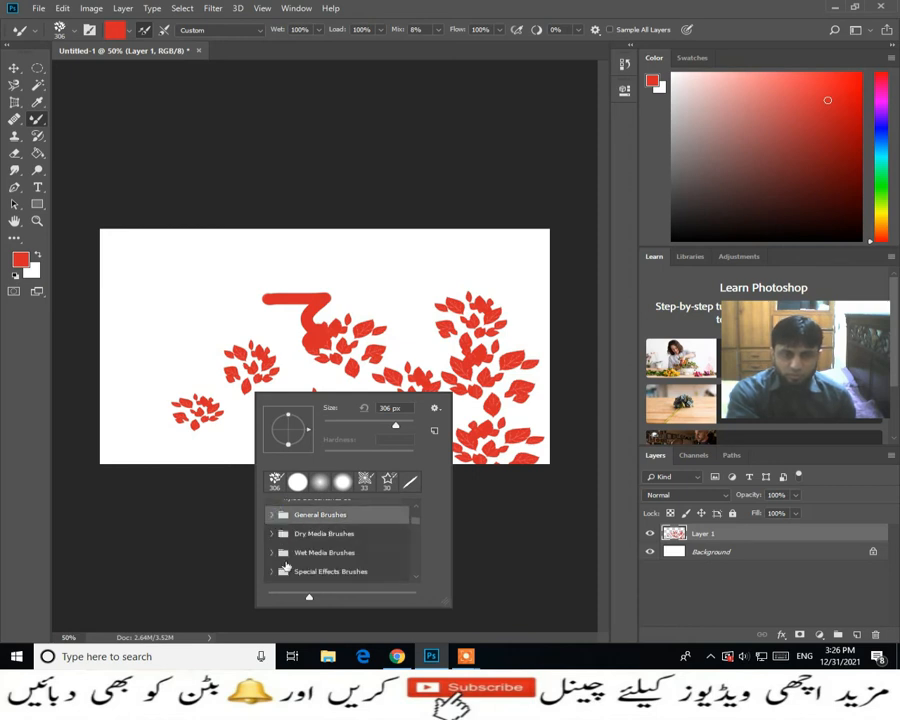
{"action": "scroll", "coordinate": [317, 574], "scroll_direction": "down", "scroll_amount": 1}
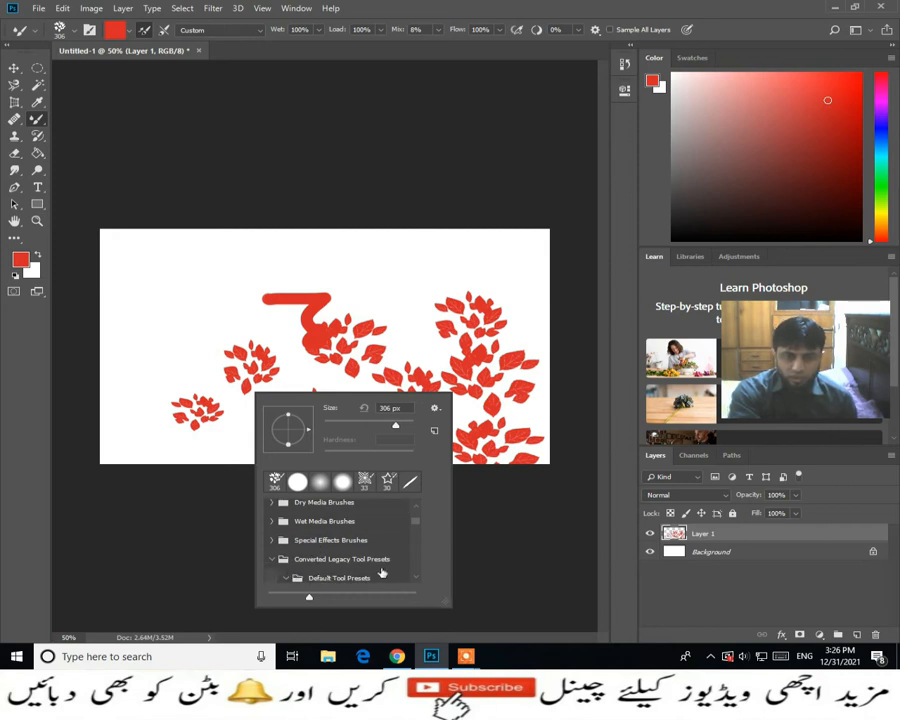
{"action": "scroll", "coordinate": [388, 563], "scroll_direction": "down", "scroll_amount": 8}
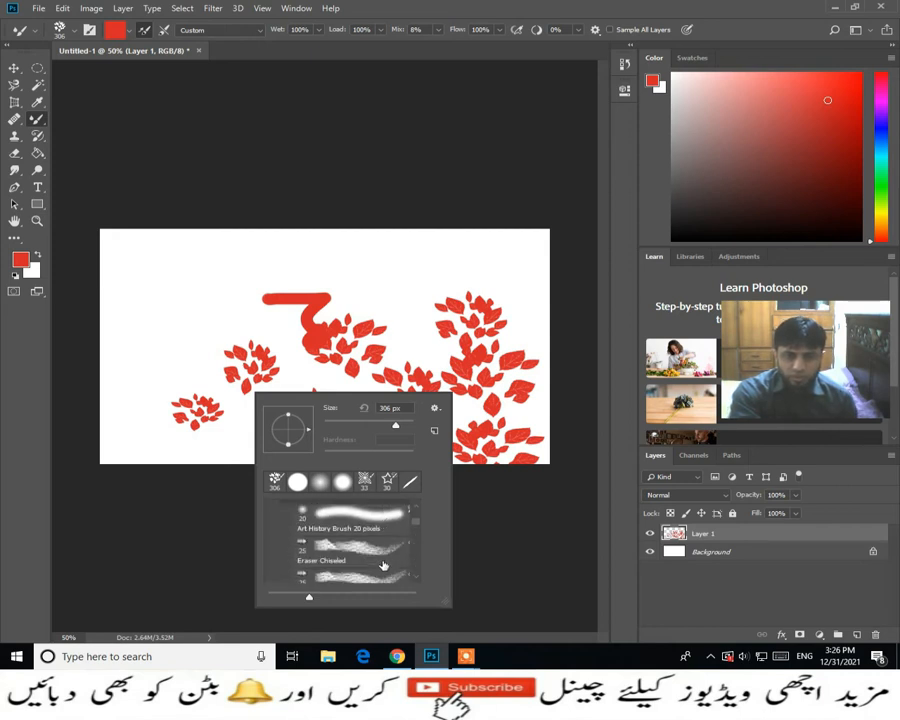
{"action": "scroll", "coordinate": [381, 566], "scroll_direction": "down", "scroll_amount": 3}
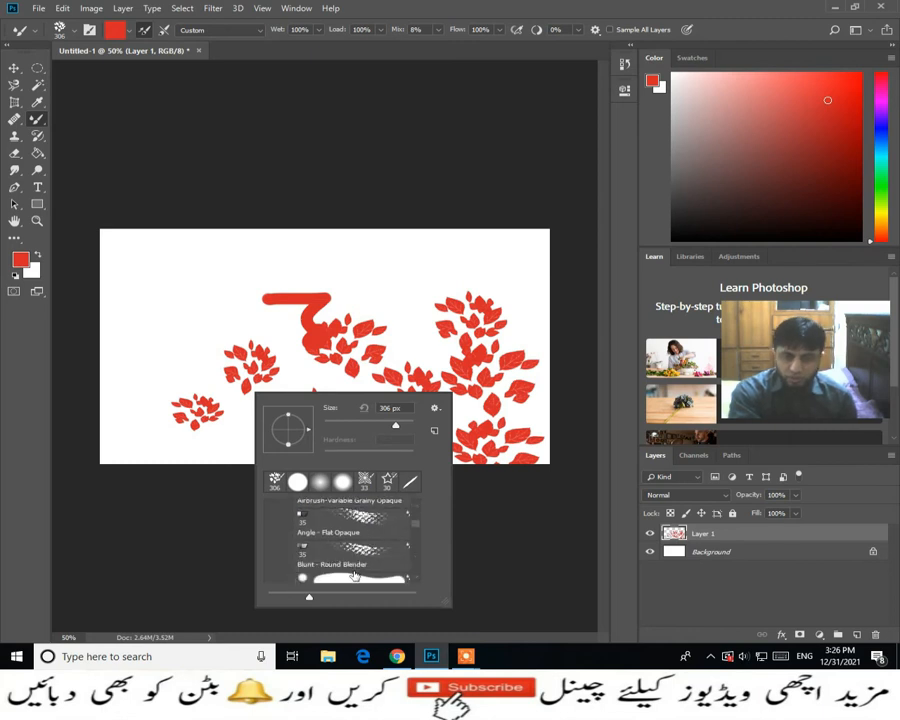
{"action": "scroll", "coordinate": [354, 575], "scroll_direction": "down", "scroll_amount": 8}
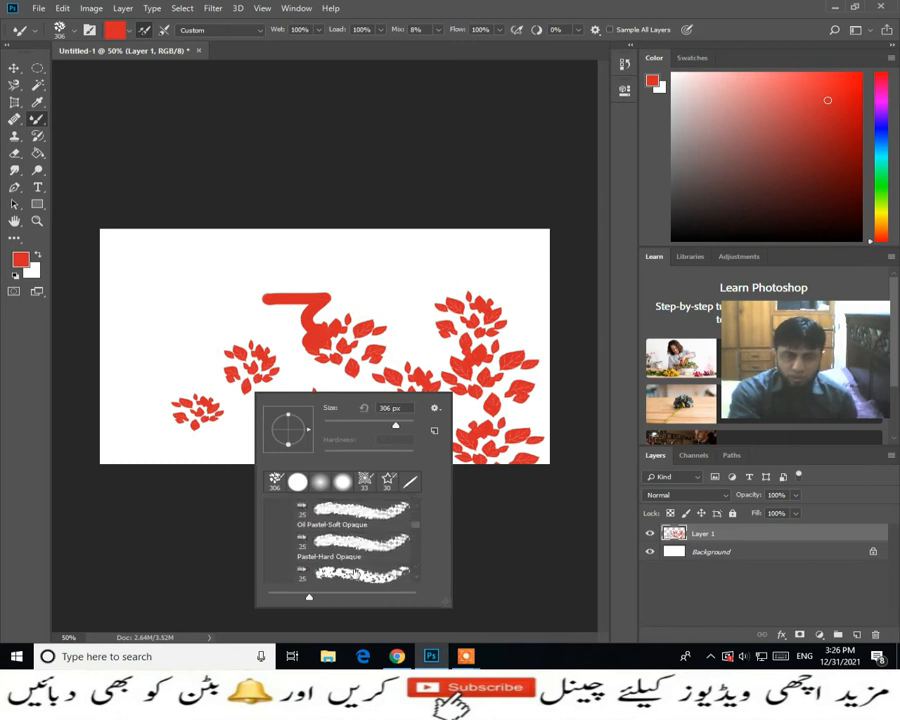
{"action": "scroll", "coordinate": [354, 575], "scroll_direction": "down", "scroll_amount": 8}
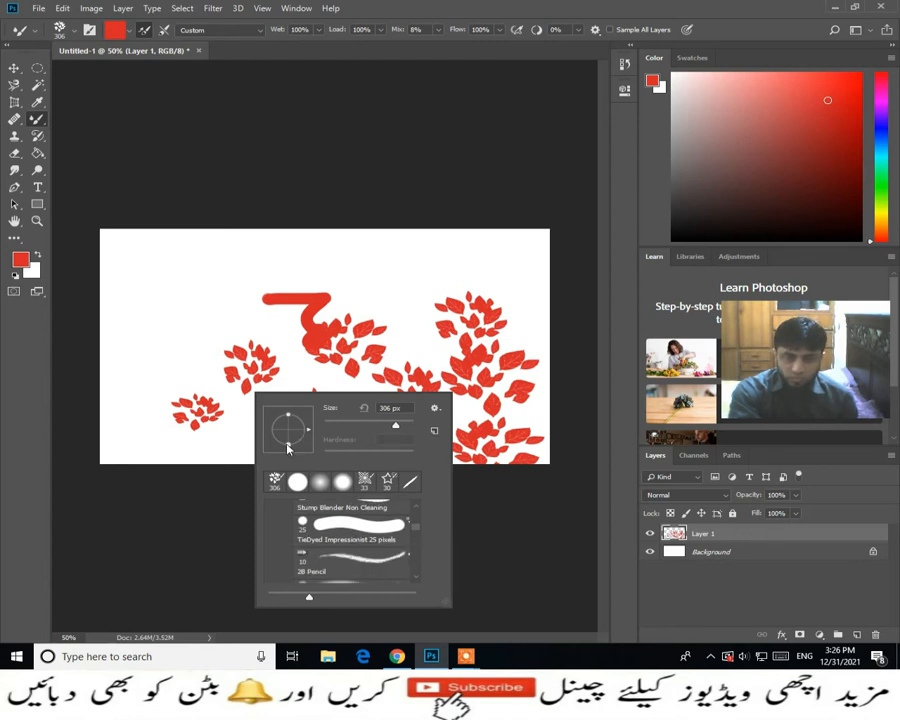
- Stamp two more red leaf clusters, and with the Hard Round brush at 306 px stamp a large red circle beside the zigzag
{"action": "left_click", "coordinate": [247, 314]}
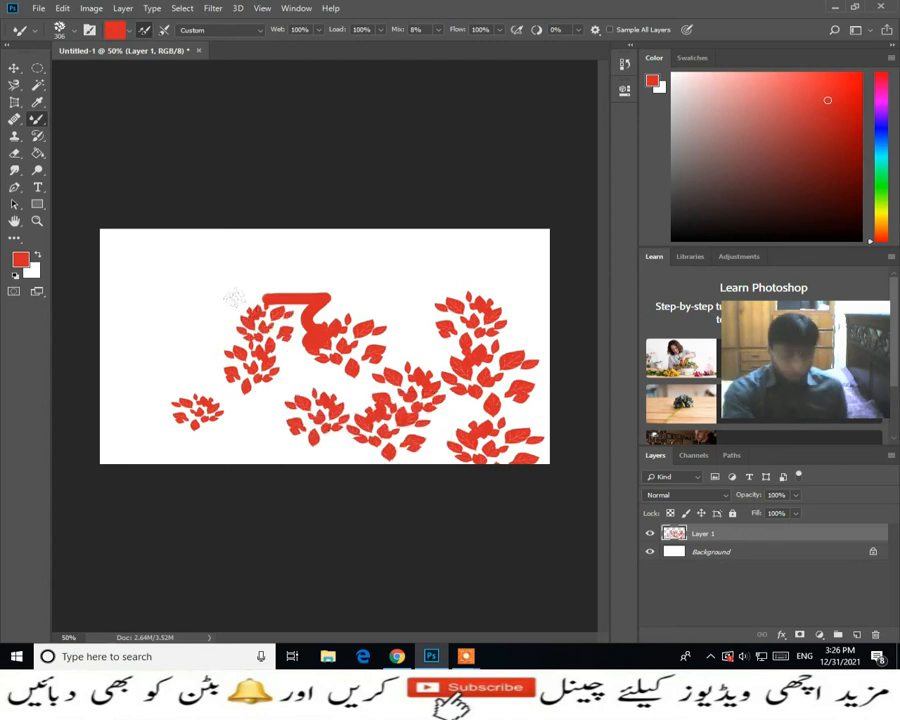
{"action": "right_click", "coordinate": [348, 385]}
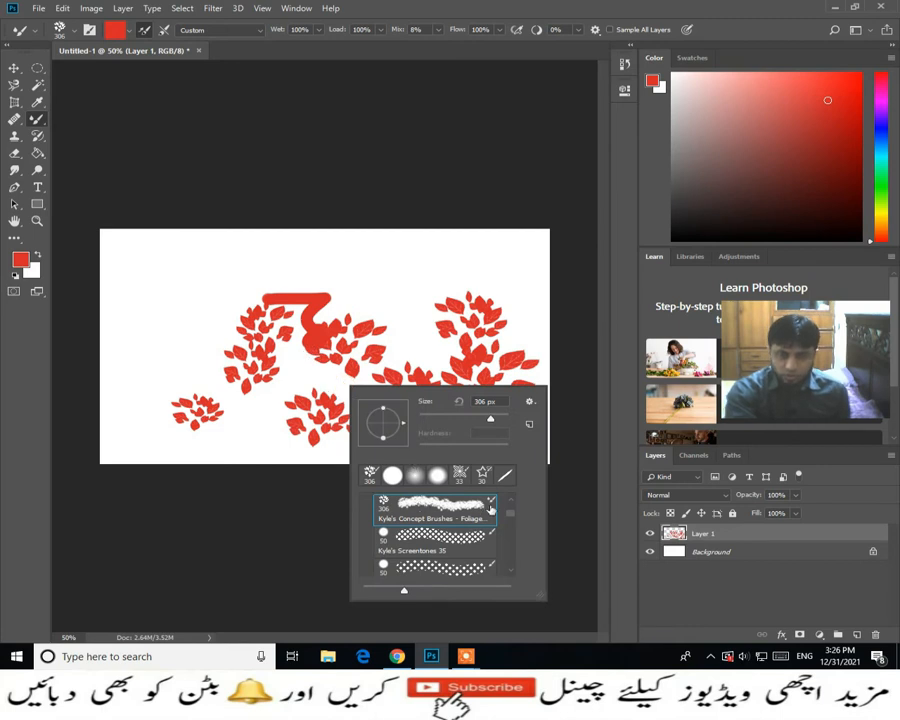
{"action": "scroll", "coordinate": [511, 516], "scroll_direction": "down", "scroll_amount": 3}
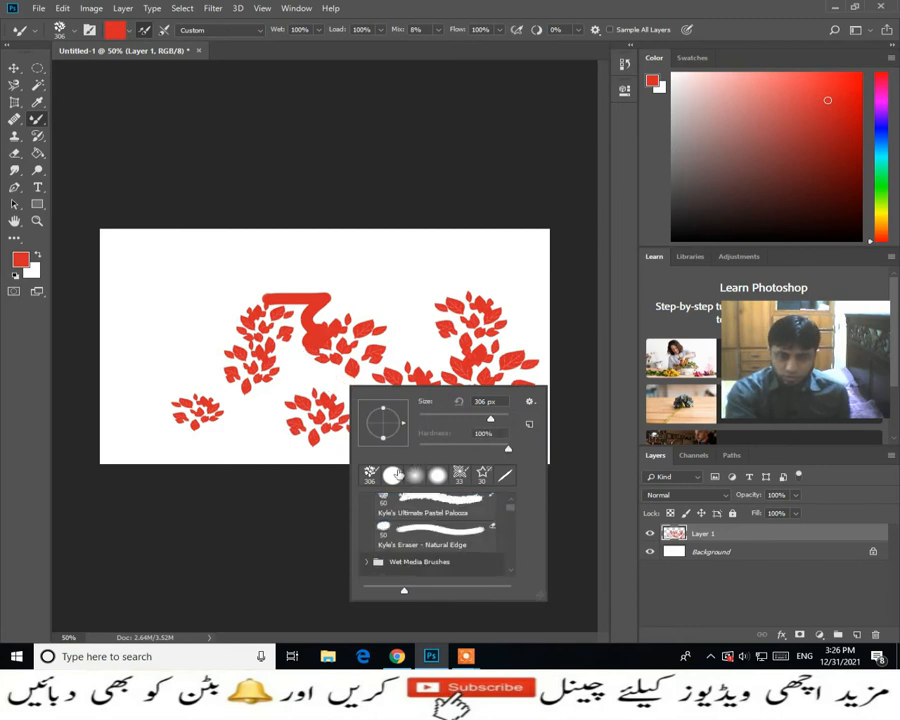
{"action": "left_click", "coordinate": [392, 475]}
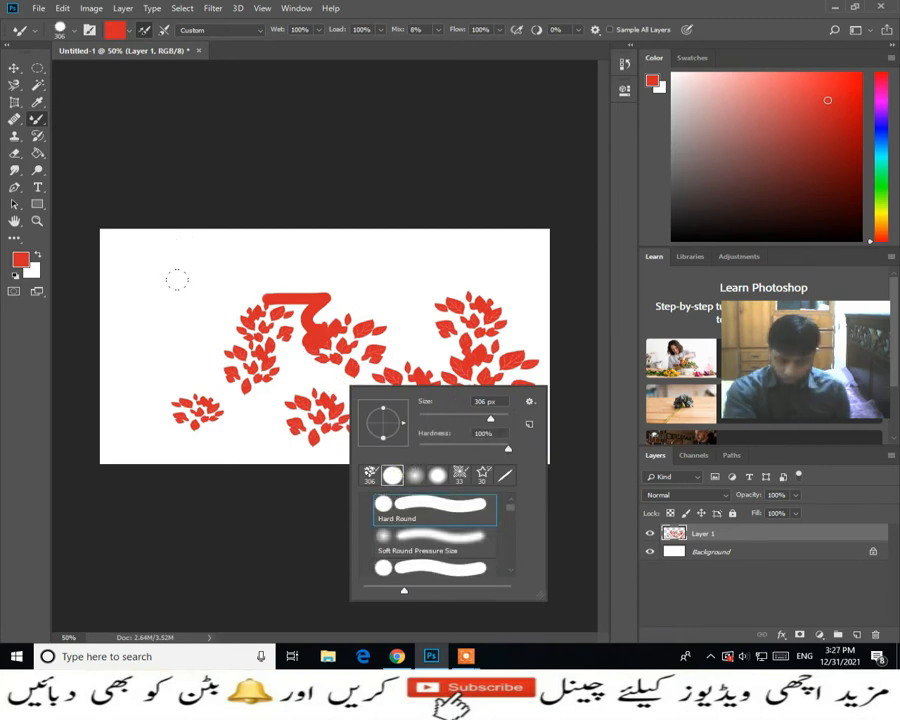
{"action": "left_click", "coordinate": [208, 316]}
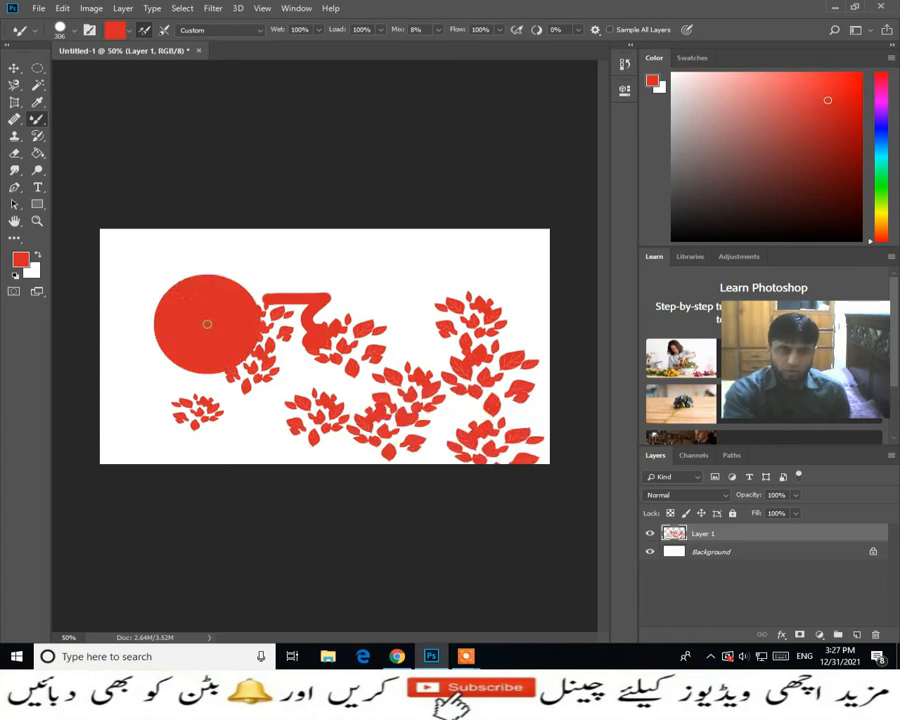
- Undo all the painted strokes, stamps and the added layer back to the blank white background
{"action": "key", "text": "ctrl+z"}
{"action": "key", "text": "ctrl+z"}
{"action": "key", "text": "ctrl+z"}
{"action": "key", "text": "ctrl+z"}
{"action": "key", "text": "ctrl+z"}
{"action": "key", "text": "ctrl+z"}
{"action": "key", "text": "ctrl+z"}
{"action": "key", "text": "ctrl+z"}
{"action": "key", "text": "ctrl+z"}
{"action": "key", "text": "ctrl+z"}
{"action": "key", "text": "ctrl+z"}
{"action": "key", "text": "ctrl+z"}
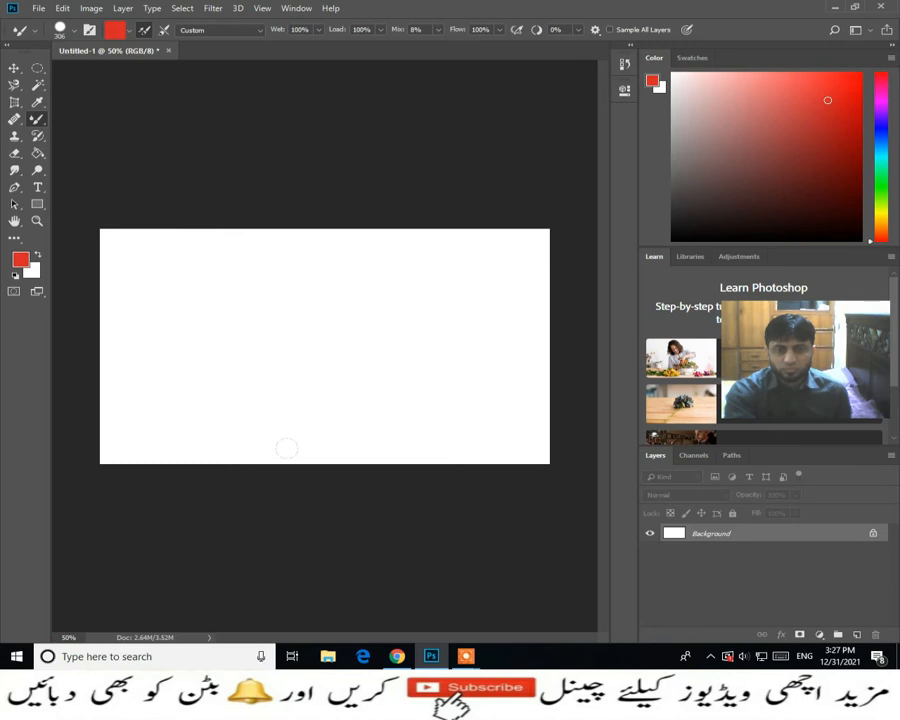
- Set the Hard Round brush size to 78 px and squash its tip into a thin, slanted ellipse
{"action": "right_click", "coordinate": [284, 305]}
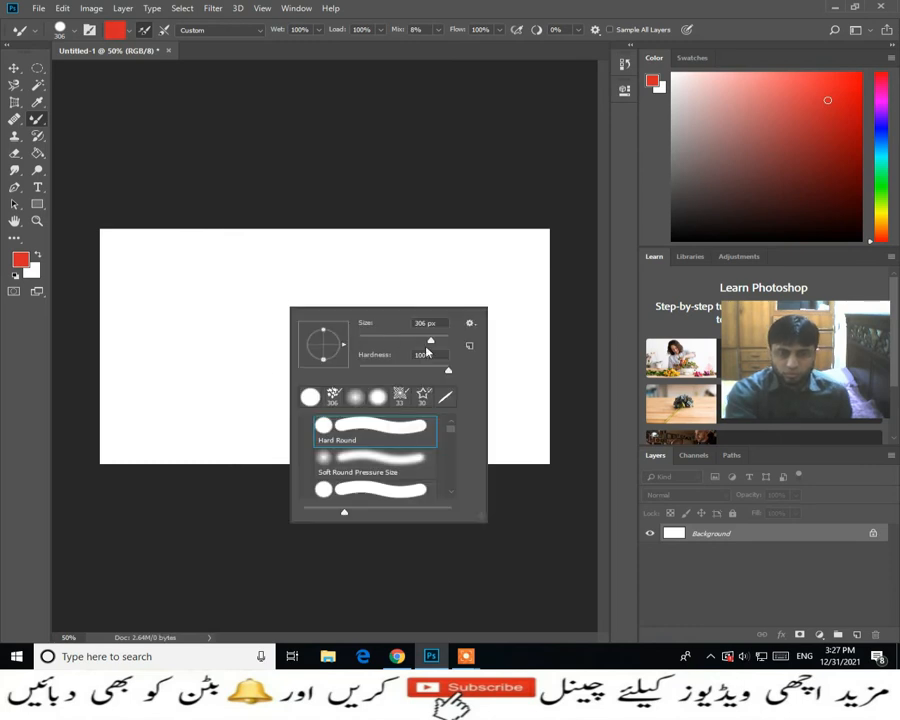
{"action": "left_click_drag", "start_coordinate": [428, 350], "coordinate": [393, 345]}
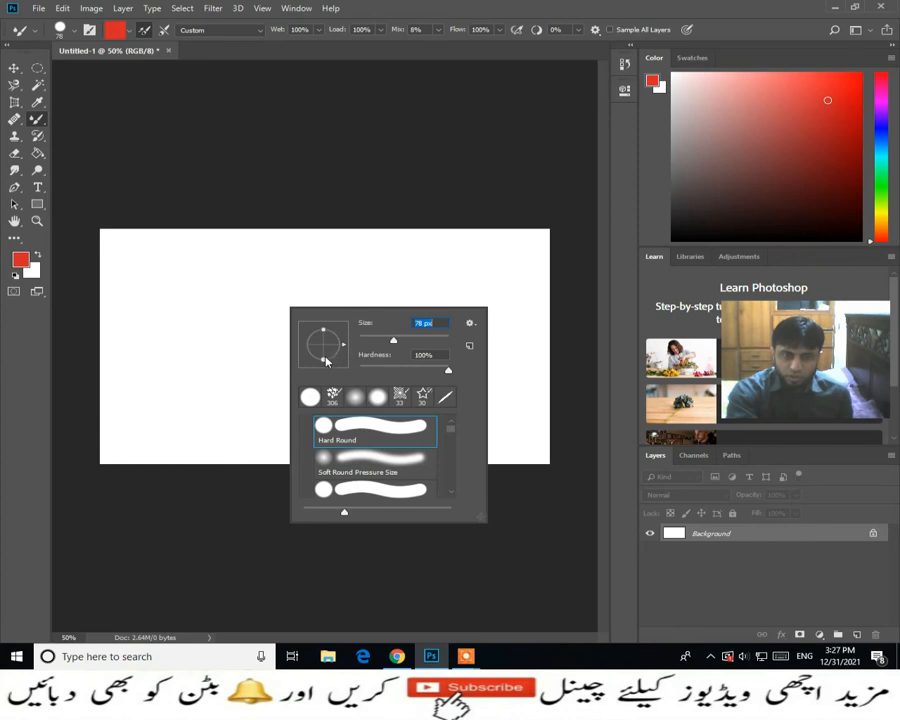
{"action": "left_click_drag", "start_coordinate": [326, 362], "coordinate": [326, 350]}
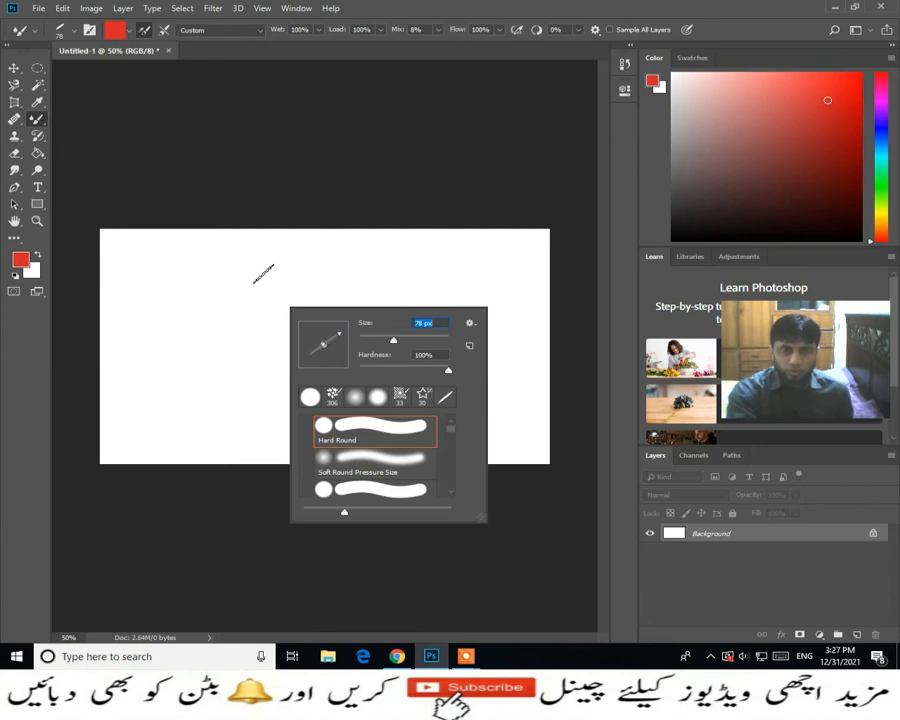
- Paint the Urdu letters alif and be, including the dot, on the background with the slanted calligraphic brush
{"action": "left_click_drag", "start_coordinate": [479, 262], "coordinate": [490, 373]}
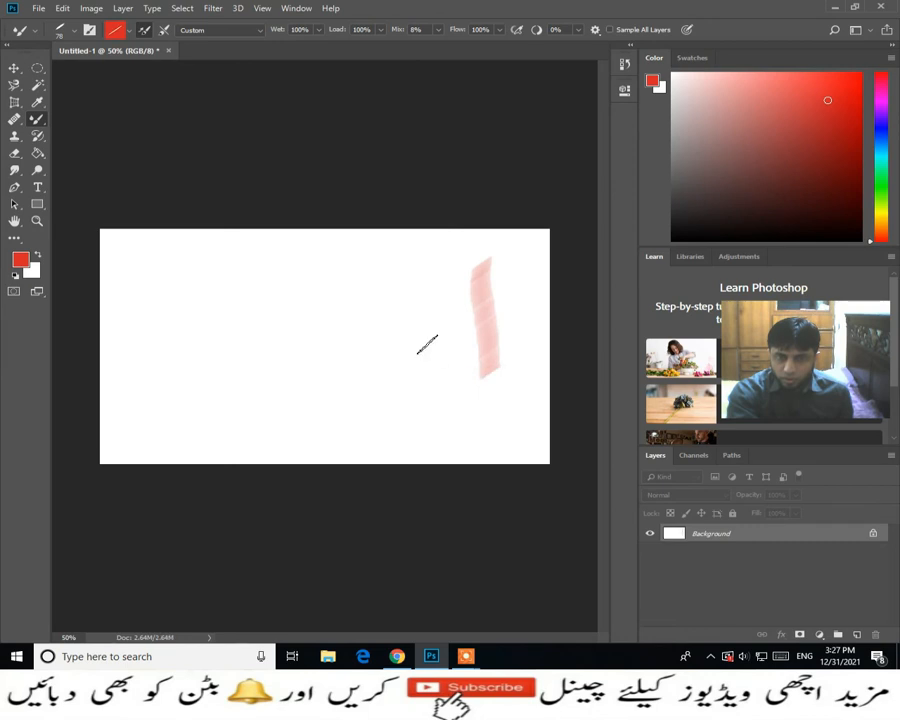
{"action": "mouse_move", "coordinate": [426, 292]}
{"action": "left_mouse_down"}
{"action": "mouse_move", "coordinate": [427, 349]}
{"action": "mouse_move", "coordinate": [292, 354]}
{"action": "left_mouse_up"}
{"action": "left_click_drag", "start_coordinate": [260, 296], "coordinate": [288, 348]}
{"action": "mouse_move", "coordinate": [348, 381]}
{"action": "left_mouse_down"}
{"action": "mouse_move", "coordinate": [365, 391]}
{"action": "mouse_move", "coordinate": [330, 410]}
{"action": "mouse_move", "coordinate": [345, 403]}
{"action": "left_mouse_up"}
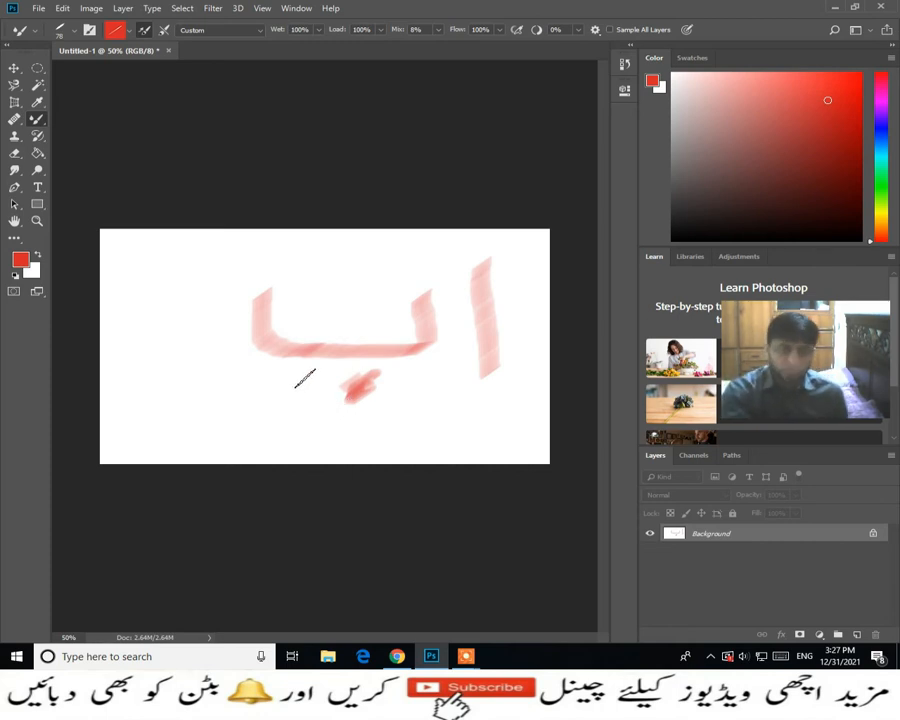
- Restore the brush tip to a full circle and paint a thick red shape beside the Urdu letters
{"action": "right_click", "coordinate": [322, 345]}
{"action": "left_click_drag", "start_coordinate": [362, 379], "coordinate": [378, 386]}
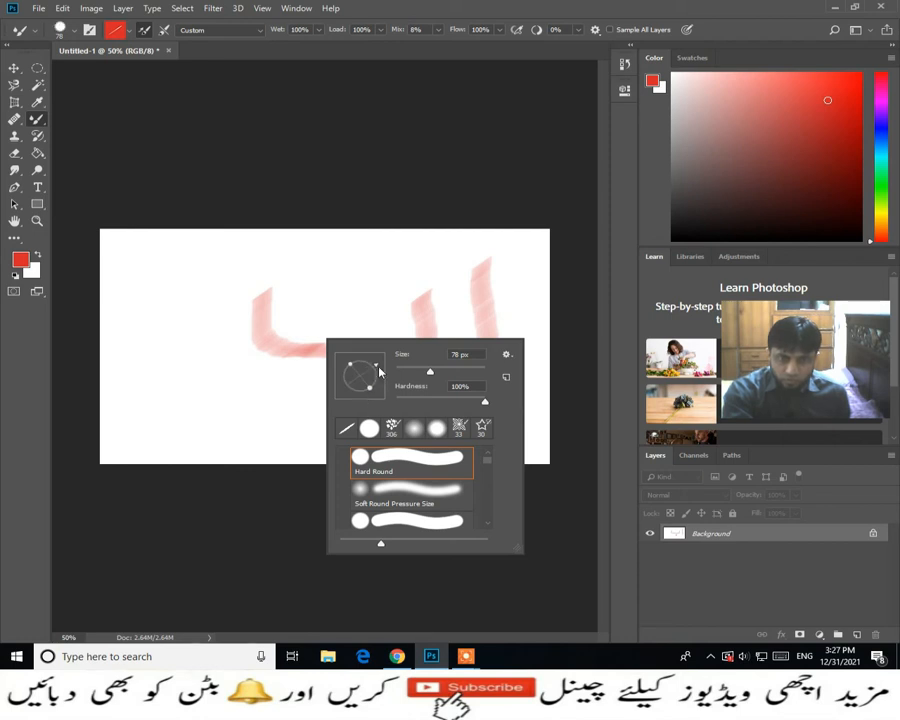
{"action": "mouse_move", "coordinate": [221, 334]}
{"action": "left_mouse_down"}
{"action": "mouse_move", "coordinate": [252, 367]}
{"action": "mouse_move", "coordinate": [225, 384]}
{"action": "mouse_move", "coordinate": [211, 321]}
{"action": "left_mouse_up"}
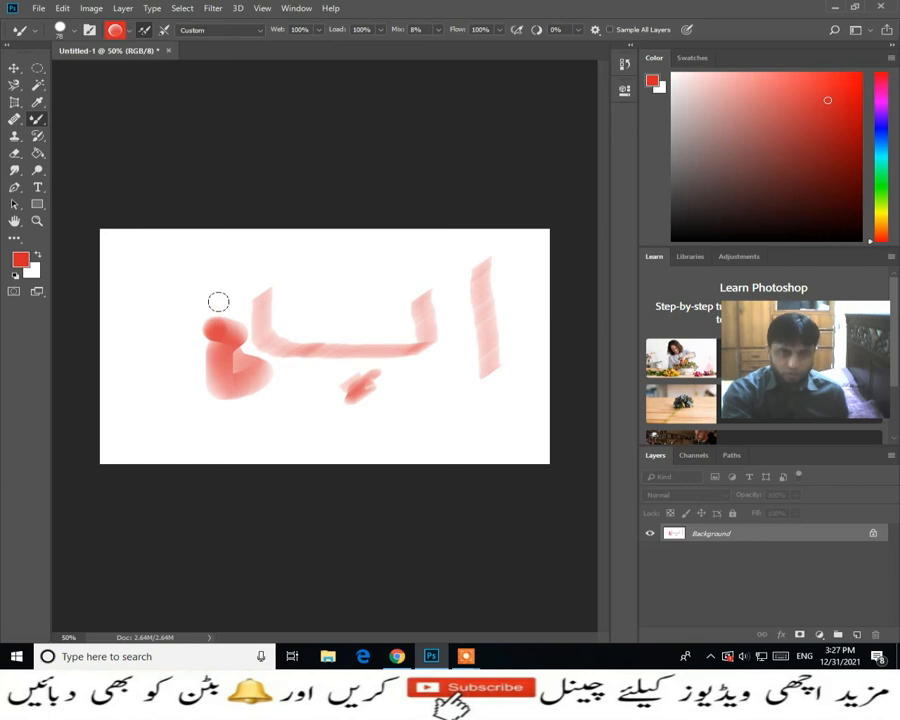
- Undo all the lettering strokes and add a new empty layer above the background
{"action": "key", "text": "ctrl+z"}
{"action": "key", "text": "ctrl+z"}
{"action": "key", "text": "ctrl+z"}
{"action": "key", "text": "ctrl+z"}
{"action": "key", "text": "ctrl+z"}
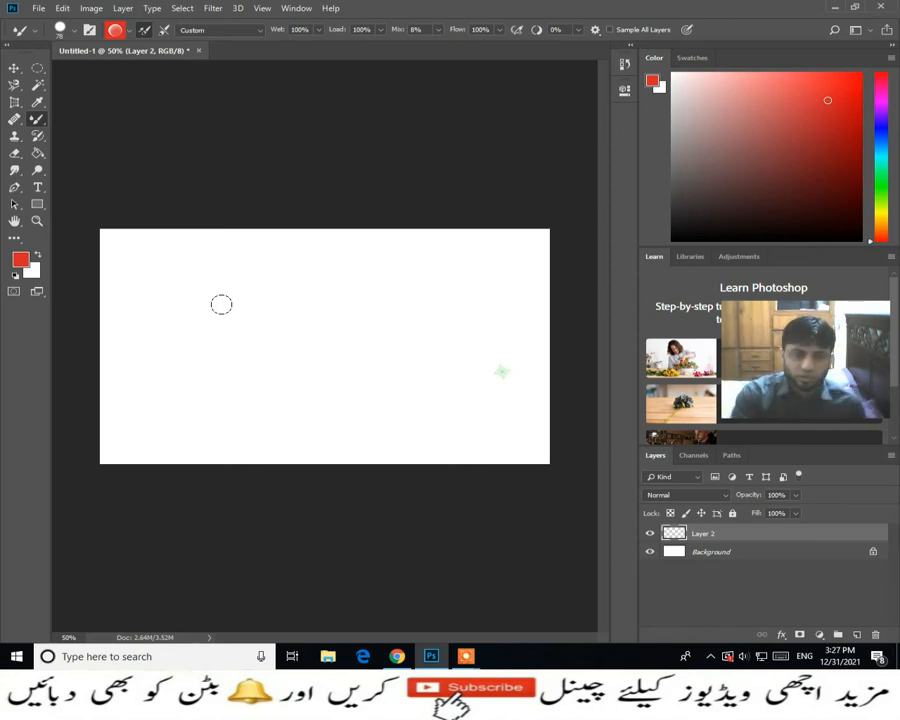
- Paint a thick red zigzag across the new layer with the 78 px round brush and undo it
{"action": "mouse_move", "coordinate": [244, 297]}
{"action": "left_mouse_down"}
{"action": "mouse_move", "coordinate": [347, 337]}
{"action": "mouse_move", "coordinate": [248, 368]}
{"action": "mouse_move", "coordinate": [356, 376]}
{"action": "left_mouse_up"}
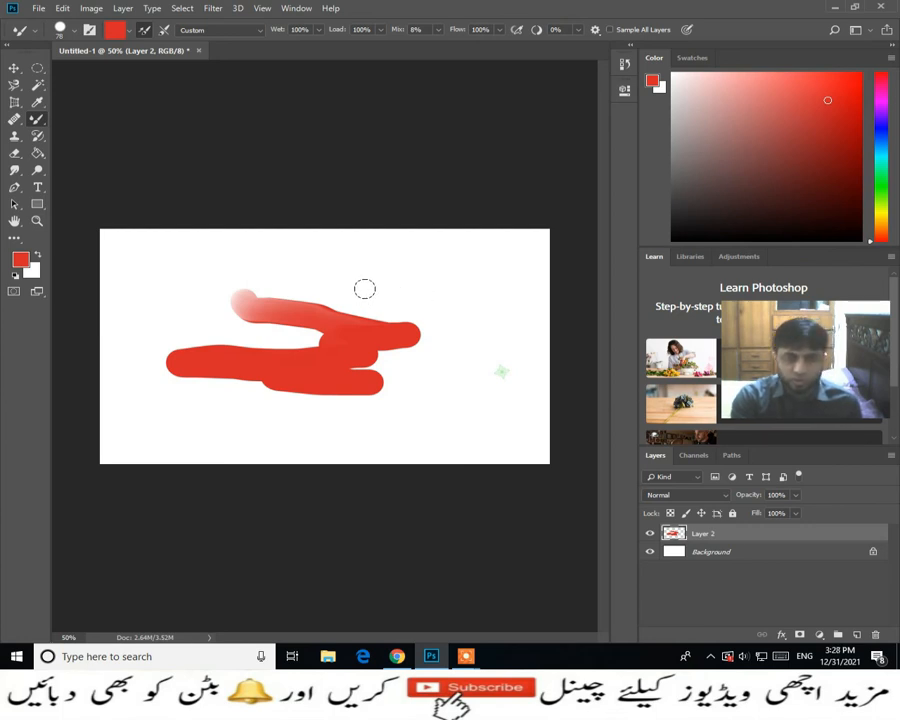
{"action": "key", "text": "ctrl+z"}
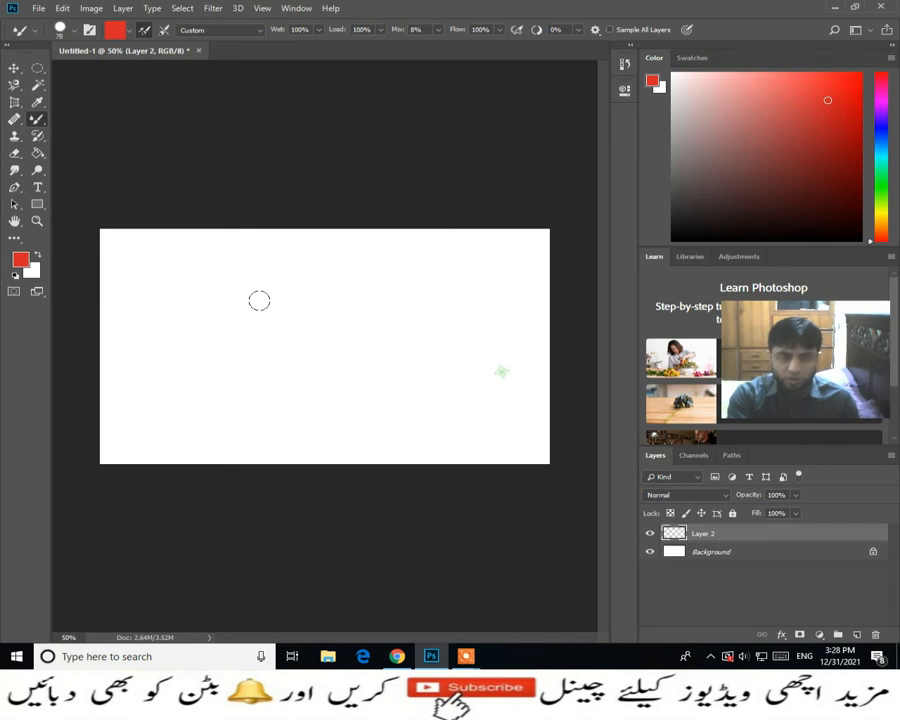
- Enlarge the brush to 300 px and beyond, and shrink it to 150 px
{"action": "key", "text": "bracketright"}
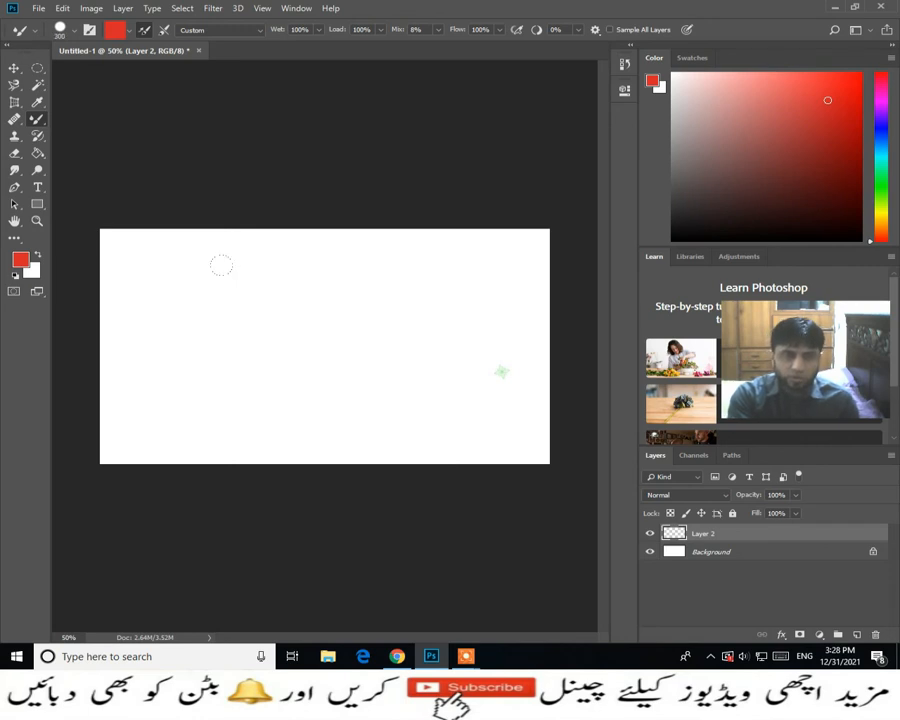
{"action": "key", "text": "bracketright"}
{"action": "key", "text": "bracketright"}
{"action": "key", "text": "bracketleft"}
{"action": "key", "text": "bracketleft"}
{"action": "key", "text": "bracketleft"}
{"action": "key", "text": "bracketleft"}
{"action": "key", "text": "bracketleft"}
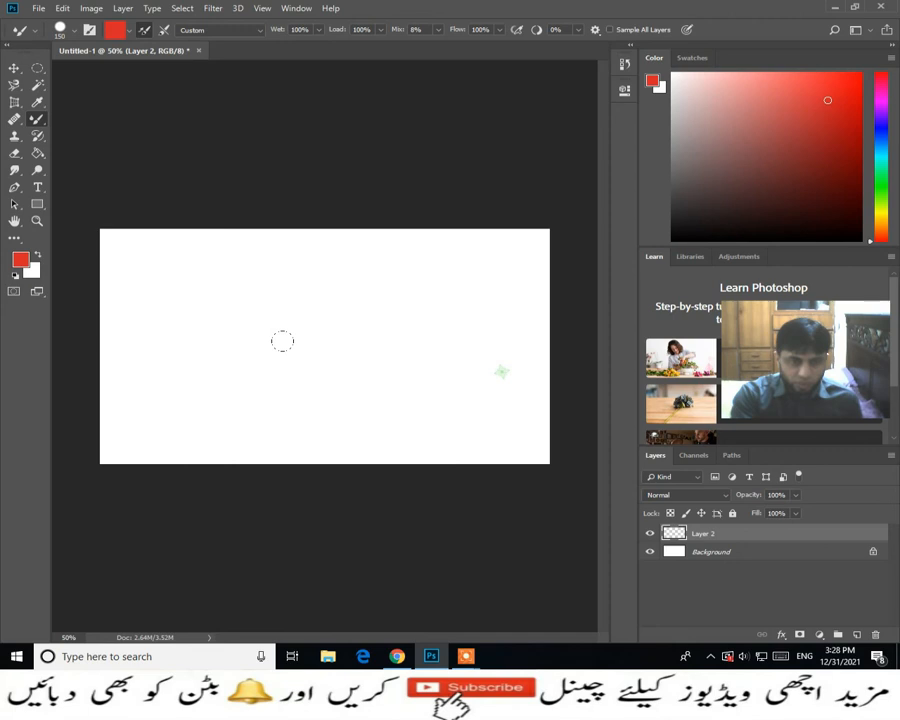
- Adjust the brush diameter and hardness interactively over the canvas, and reduce the brush size to 200 px
{"action": "mouse_move", "coordinate": [303, 338]}
{"action": "left_mouse_down"}
{"action": "mouse_move", "coordinate": [394, 338]}
{"action": "mouse_move", "coordinate": [258, 337]}
{"action": "mouse_move", "coordinate": [305, 338]}
{"action": "mouse_move", "coordinate": [297, 329]}
{"action": "mouse_move", "coordinate": [316, 210]}
{"action": "left_mouse_up"}
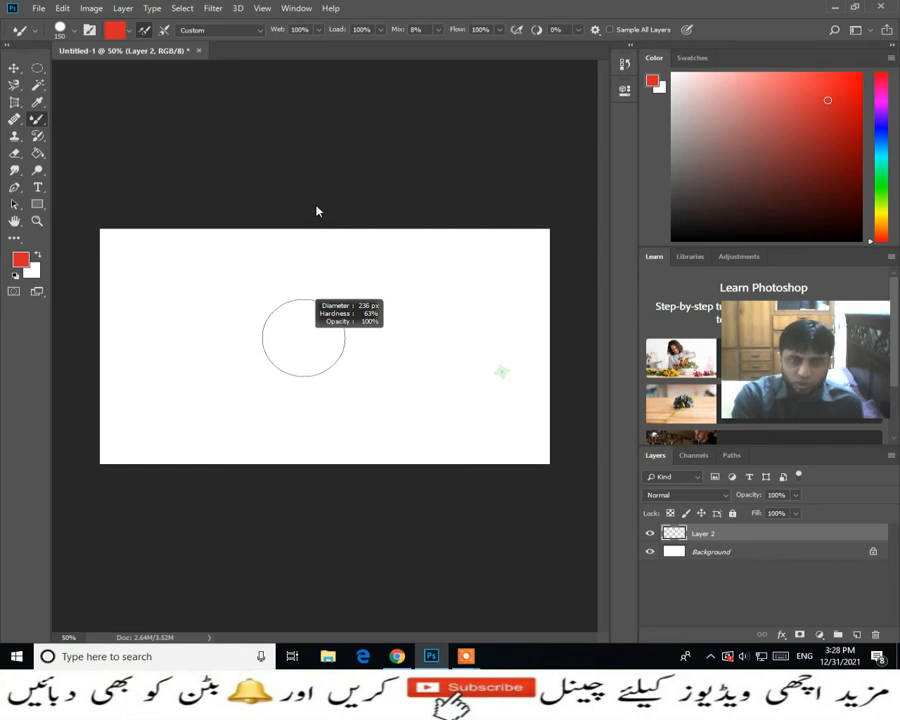
{"action": "mouse_move", "coordinate": [316, 210]}
{"action": "left_mouse_down"}
{"action": "mouse_move", "coordinate": [309, 425]}
{"action": "mouse_move", "coordinate": [311, 352]}
{"action": "mouse_move", "coordinate": [331, 323]}
{"action": "mouse_move", "coordinate": [354, 313]}
{"action": "left_mouse_up"}
{"action": "mouse_move", "coordinate": [291, 321]}
{"action": "left_mouse_down"}
{"action": "mouse_move", "coordinate": [350, 305]}
{"action": "mouse_move", "coordinate": [336, 301]}
{"action": "mouse_move", "coordinate": [340, 320]}
{"action": "mouse_move", "coordinate": [368, 300]}
{"action": "mouse_move", "coordinate": [358, 188]}
{"action": "mouse_move", "coordinate": [376, 446]}
{"action": "left_mouse_up"}
{"action": "key", "text": "bracketleft"}
{"action": "key", "text": "bracketleft"}
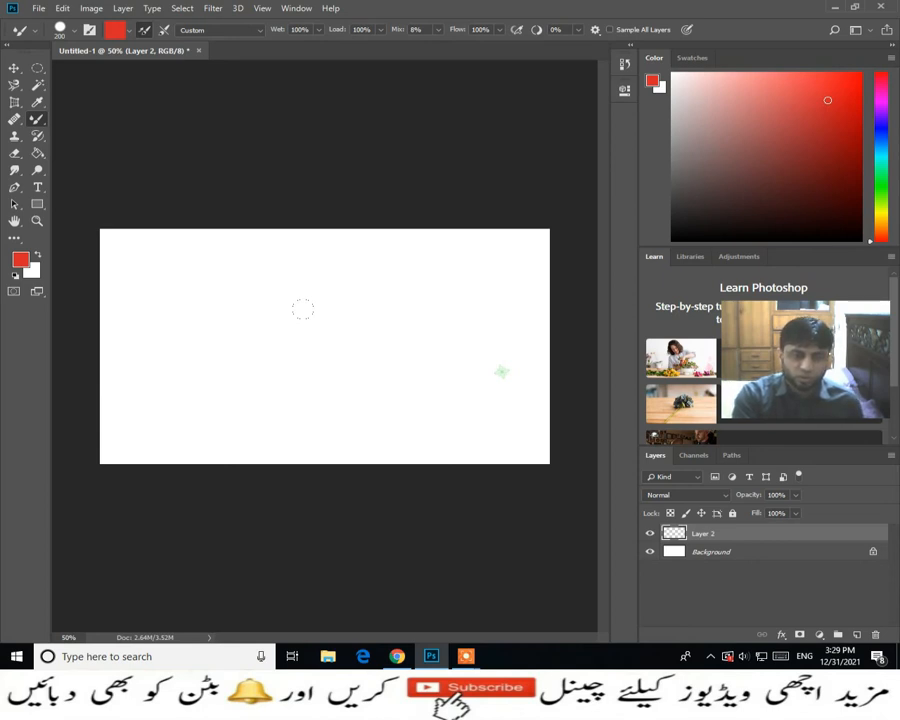
- Check the graphics processor settings in the Performance preferences and close the dialog
{"action": "left_click", "coordinate": [62, 8]}
{"action": "mouse_move", "coordinate": [91, 8]}
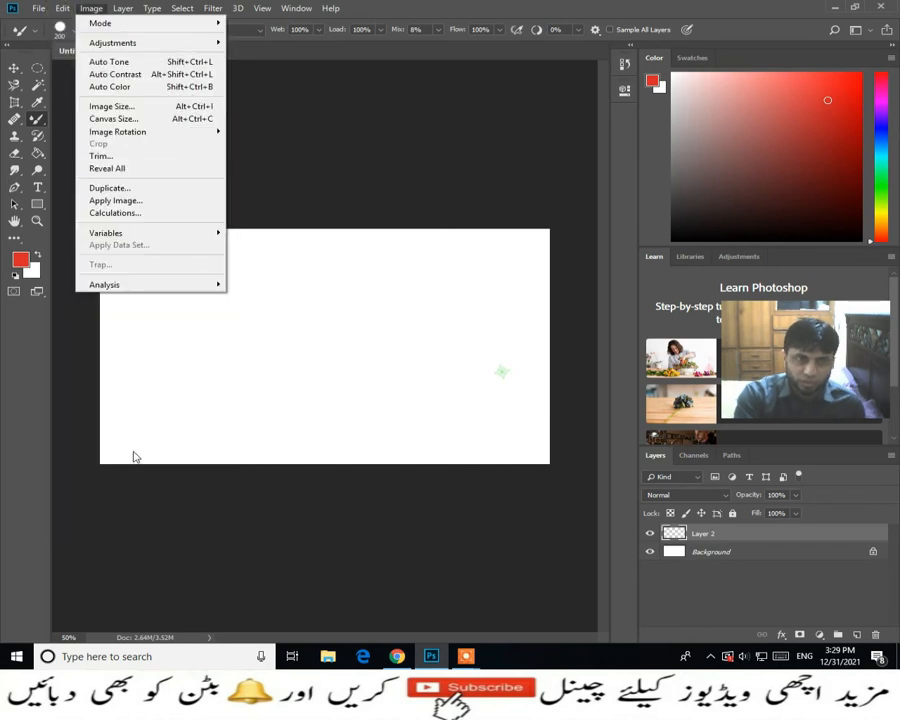
{"action": "mouse_move", "coordinate": [62, 8]}
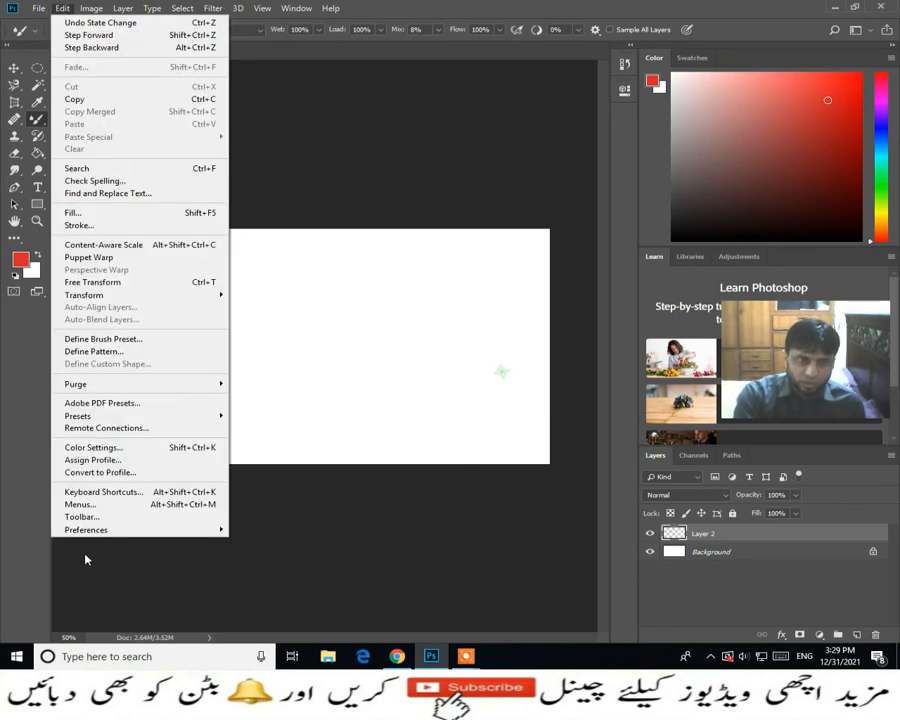
{"action": "mouse_move", "coordinate": [90, 530]}
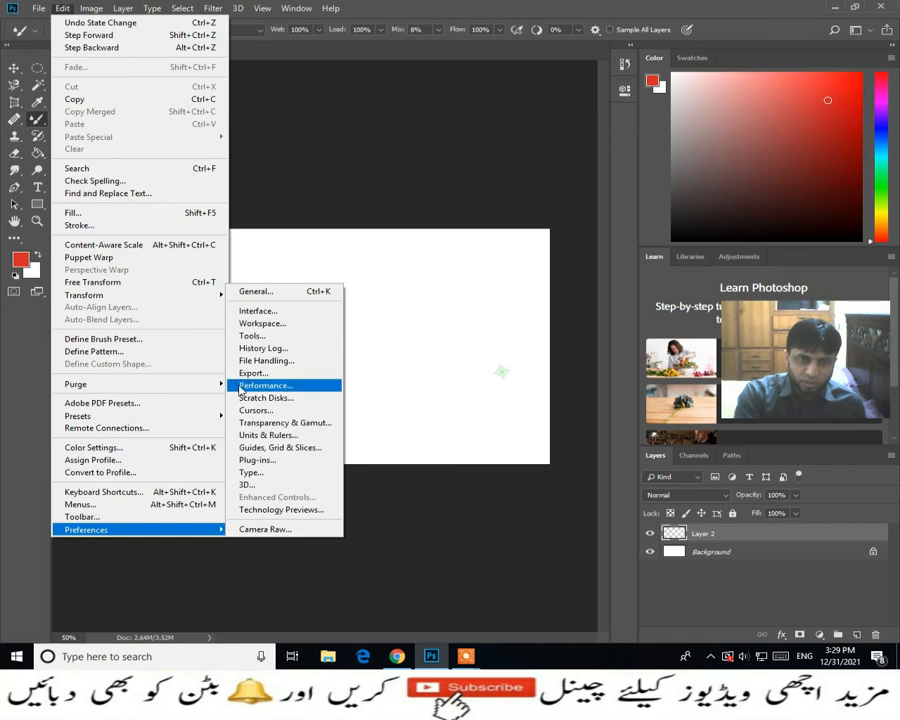
{"action": "left_click", "coordinate": [268, 386]}
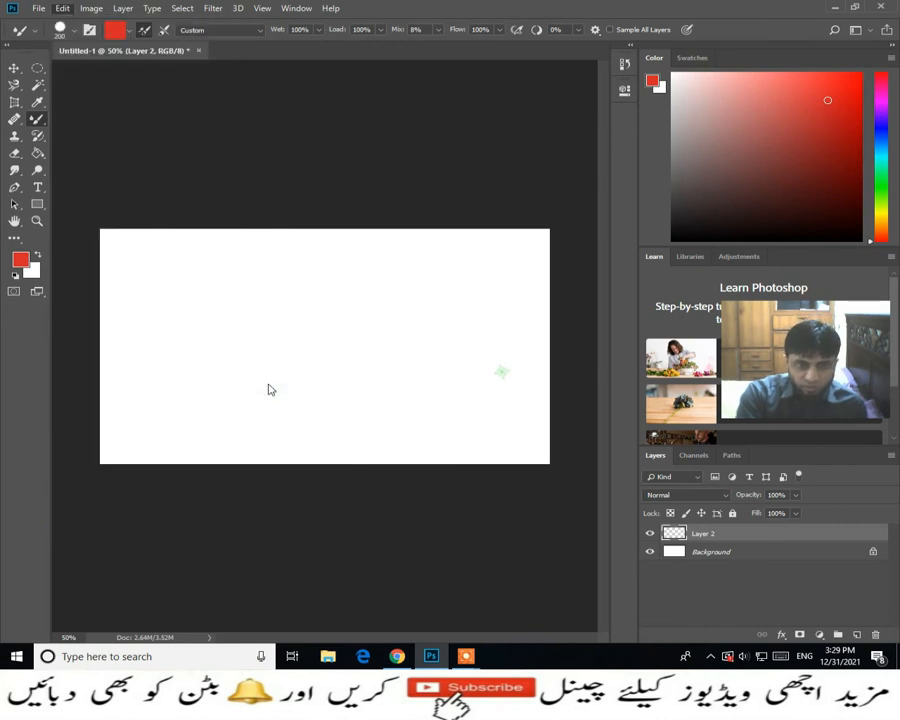
{"action": "mouse_move", "coordinate": [624, 168]}
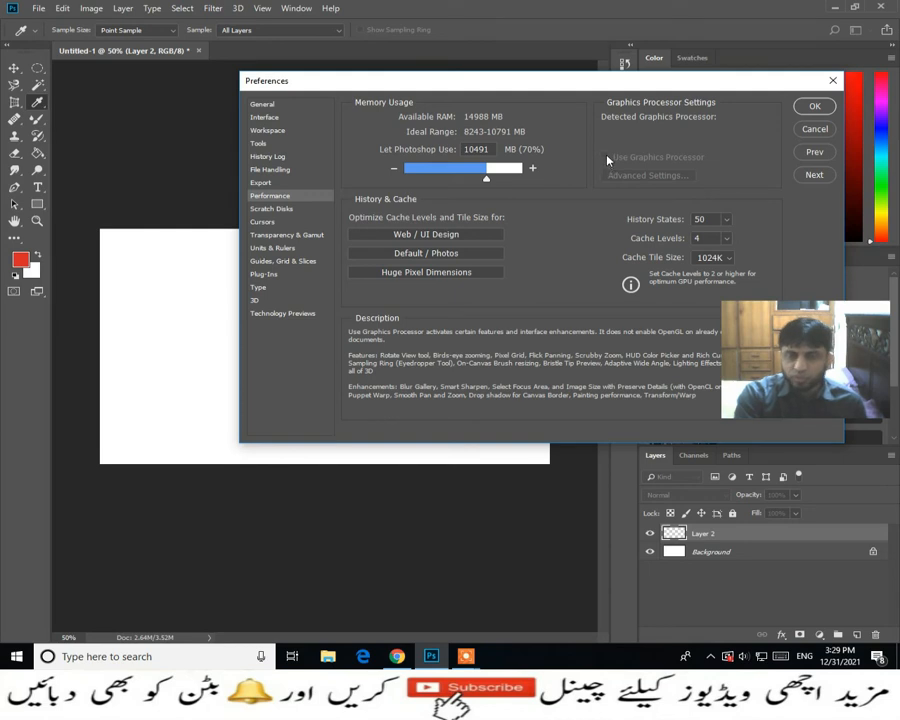
{"action": "left_click", "coordinate": [817, 110]}
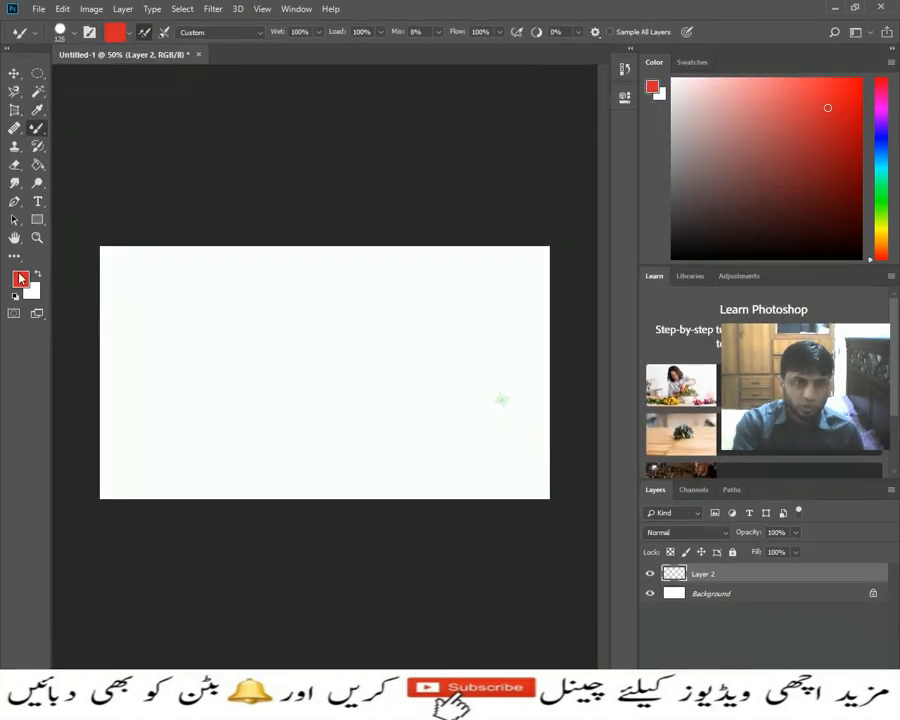
- Set the foreground color to the mustard yellow c3ba25
{"action": "left_click", "coordinate": [20, 260]}
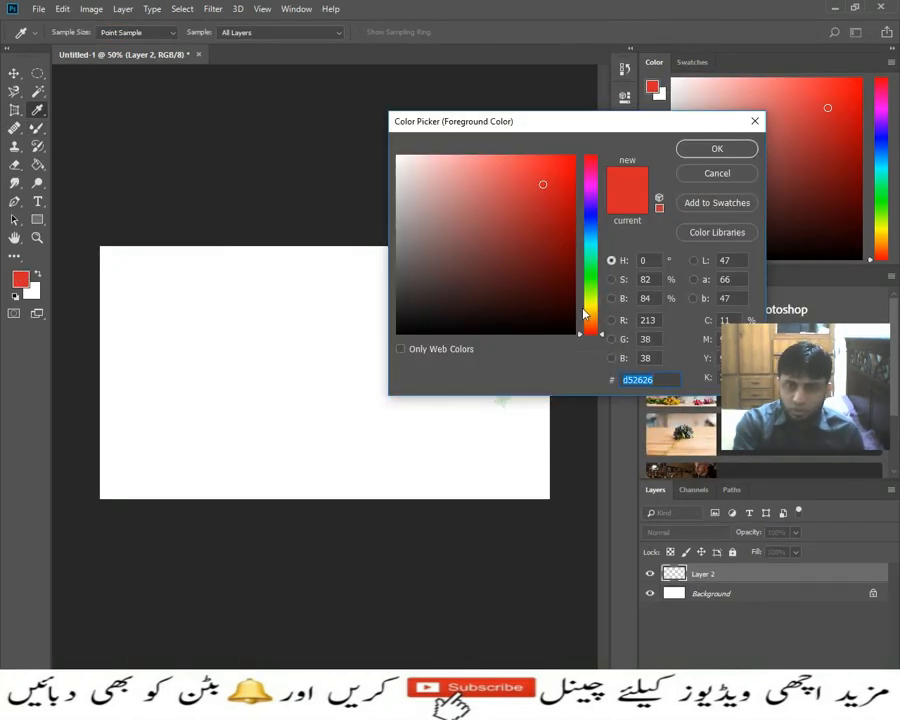
{"action": "type", "text": "c3ba25"}
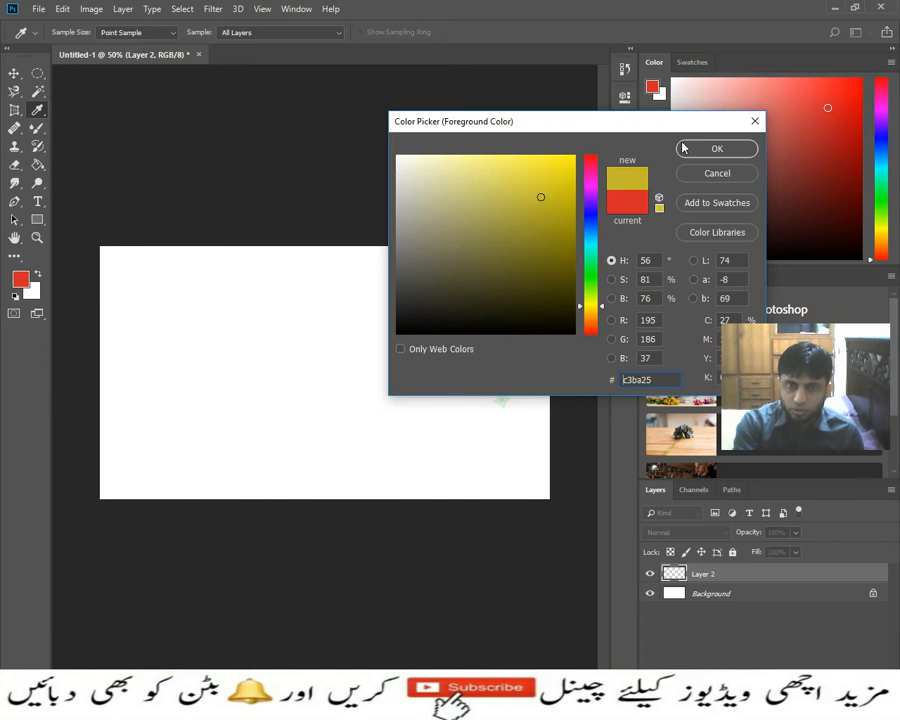
{"action": "left_click", "coordinate": [683, 148]}
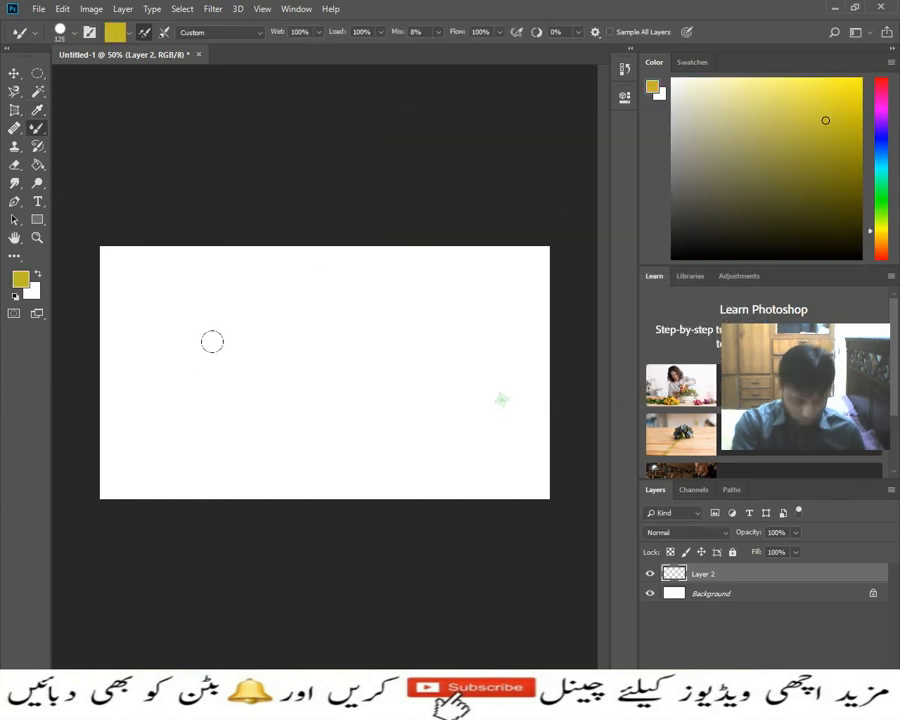
- Paint a soft-edged yellow curl with the brush resized to 157 px, and a hard-edged loop beside it at 125 px
{"action": "left_click_drag", "start_coordinate": [233, 347], "coordinate": [240, 254]}
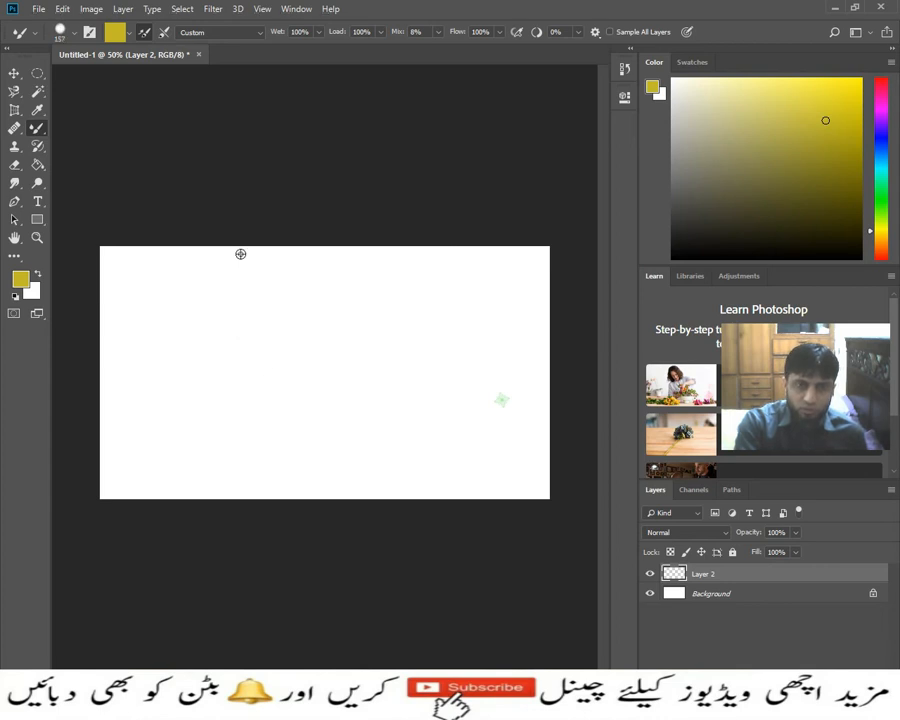
{"action": "mouse_move", "coordinate": [197, 313]}
{"action": "left_mouse_down"}
{"action": "mouse_move", "coordinate": [253, 306]}
{"action": "mouse_move", "coordinate": [245, 340]}
{"action": "mouse_move", "coordinate": [166, 351]}
{"action": "mouse_move", "coordinate": [142, 328]}
{"action": "mouse_move", "coordinate": [194, 421]}
{"action": "mouse_move", "coordinate": [243, 430]}
{"action": "left_mouse_up"}
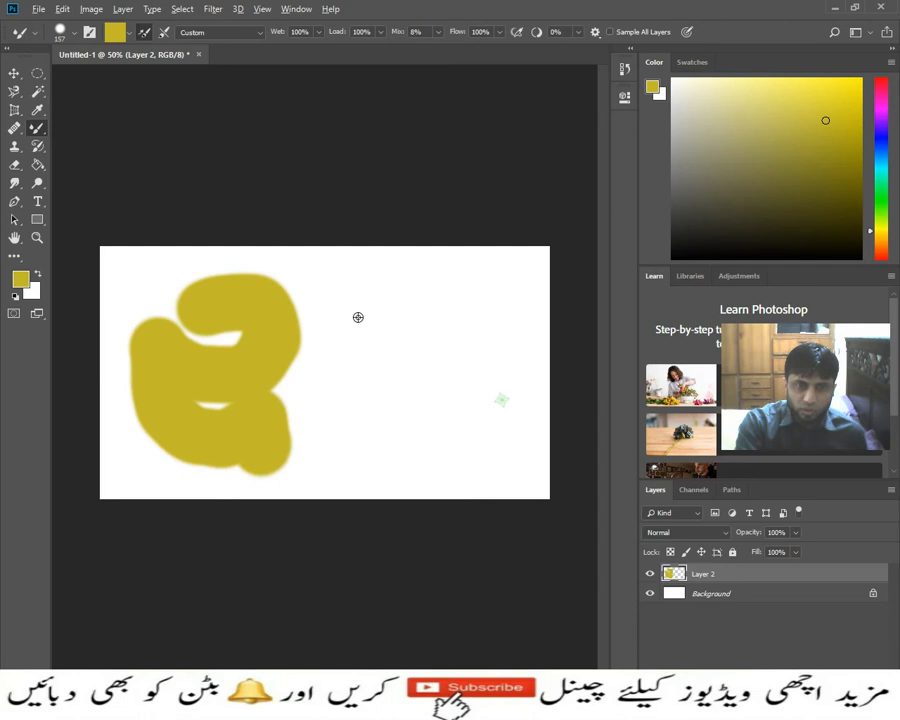
{"action": "mouse_move", "coordinate": [358, 317]}
{"action": "left_mouse_down"}
{"action": "mouse_move", "coordinate": [364, 394]}
{"action": "mouse_move", "coordinate": [346, 458]}
{"action": "mouse_move", "coordinate": [346, 450]}
{"action": "left_mouse_up"}
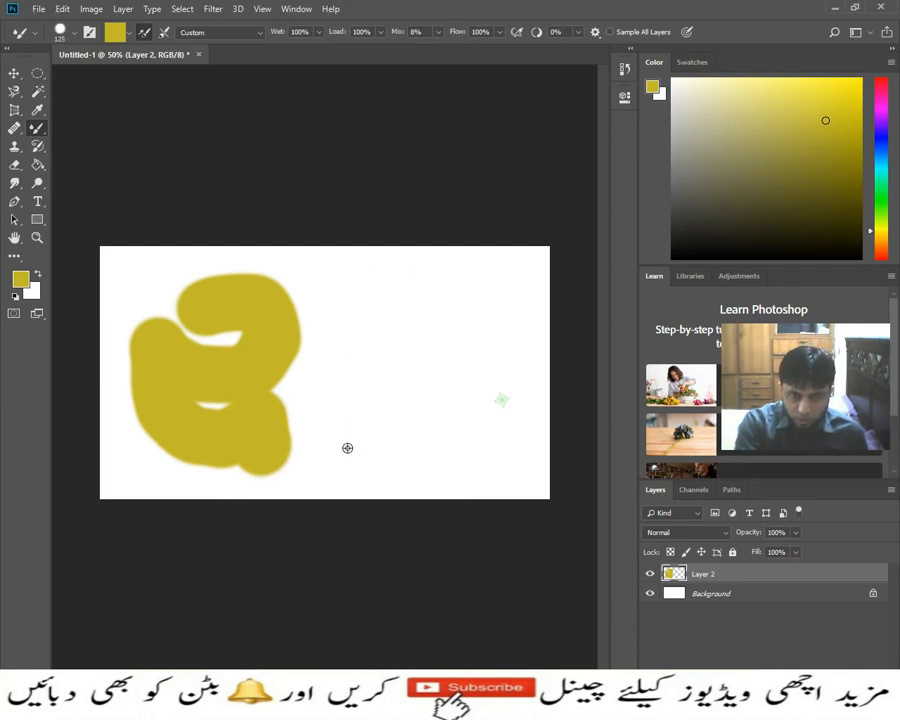
{"action": "mouse_move", "coordinate": [378, 328]}
{"action": "left_mouse_down"}
{"action": "mouse_move", "coordinate": [440, 414]}
{"action": "mouse_move", "coordinate": [395, 448]}
{"action": "mouse_move", "coordinate": [355, 378]}
{"action": "mouse_move", "coordinate": [339, 391]}
{"action": "mouse_move", "coordinate": [342, 298]}
{"action": "mouse_move", "coordinate": [384, 271]}
{"action": "mouse_move", "coordinate": [437, 276]}
{"action": "mouse_move", "coordinate": [451, 288]}
{"action": "mouse_move", "coordinate": [477, 436]}
{"action": "mouse_move", "coordinate": [475, 449]}
{"action": "mouse_move", "coordinate": [400, 465]}
{"action": "left_mouse_up"}
{"action": "left_click_drag", "start_coordinate": [340, 457], "coordinate": [341, 432]}
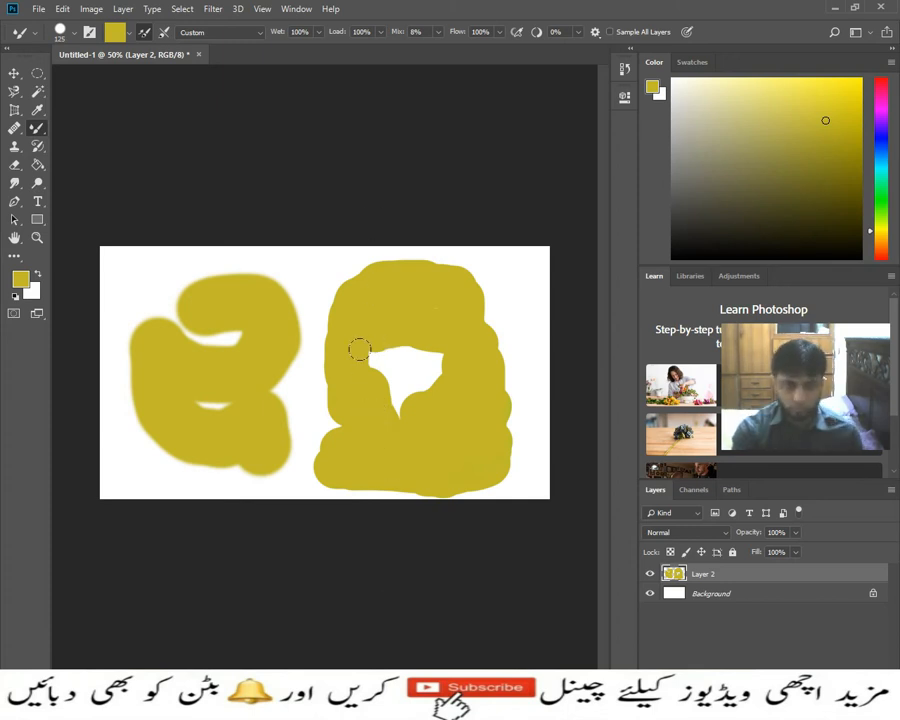
- Reduce the brush size to 70 px and undo the yellow strokes
{"action": "key", "text": "bracketleft"}
{"action": "key", "text": "bracketleft"}
{"action": "key", "text": "bracketleft"}
{"action": "key", "text": "bracketleft"}
{"action": "key", "text": "bracketleft"}
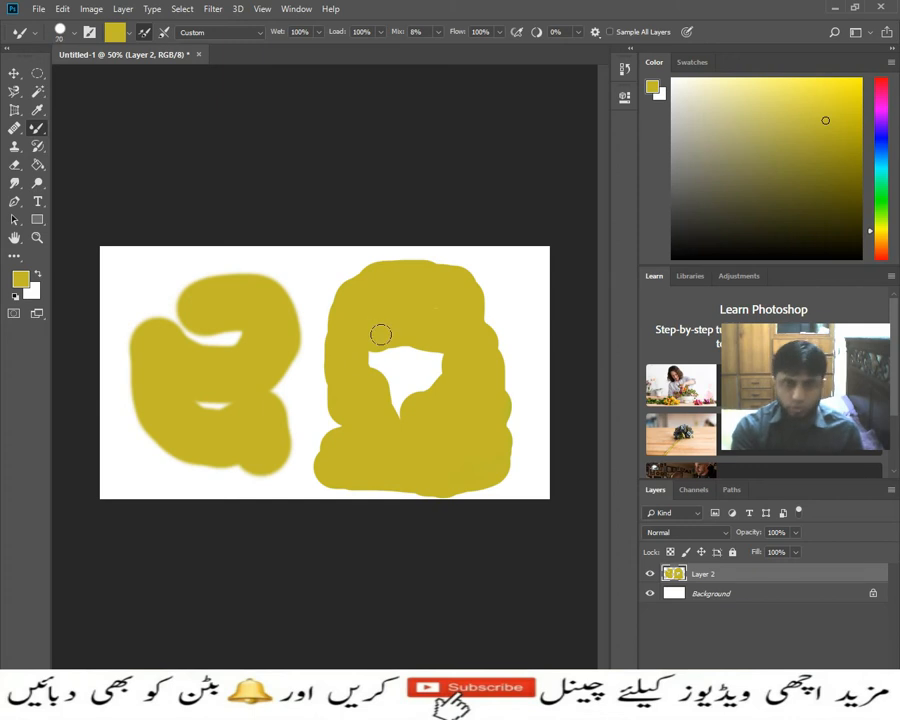
{"action": "key", "text": "ctrl+z"}
{"action": "key", "text": "ctrl+z"}
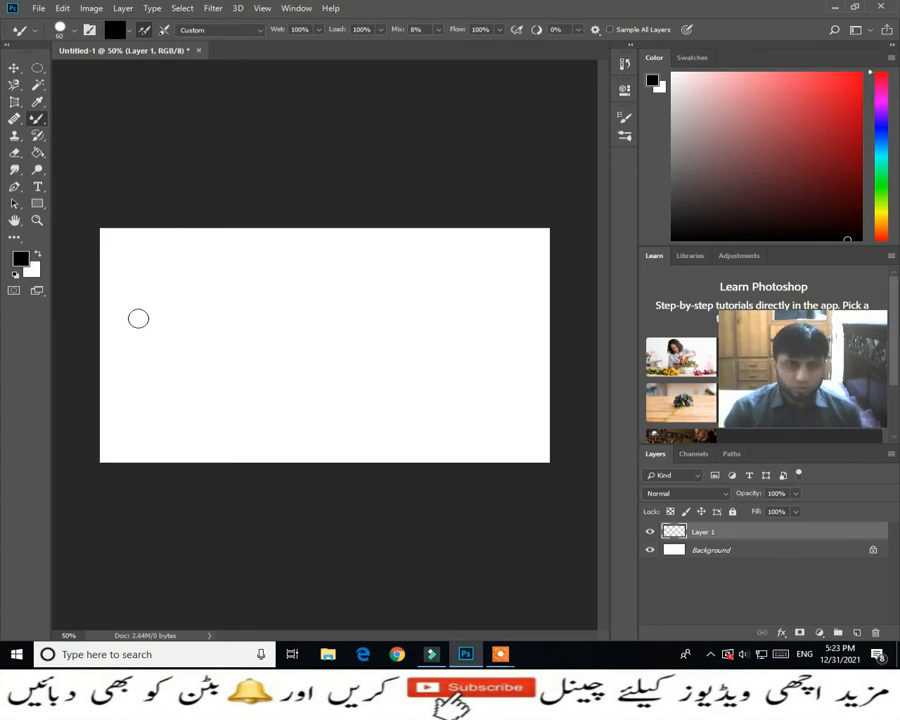
- Paint a straight horizontal black line across the canvas with the 60 px brush, extend its end slightly, and undo it
{"action": "mouse_move", "coordinate": [138, 318]}
{"action": "left_mouse_down"}
{"action": "mouse_move", "coordinate": [215, 312]}
{"action": "mouse_move", "coordinate": [454, 328]}
{"action": "left_mouse_up"}
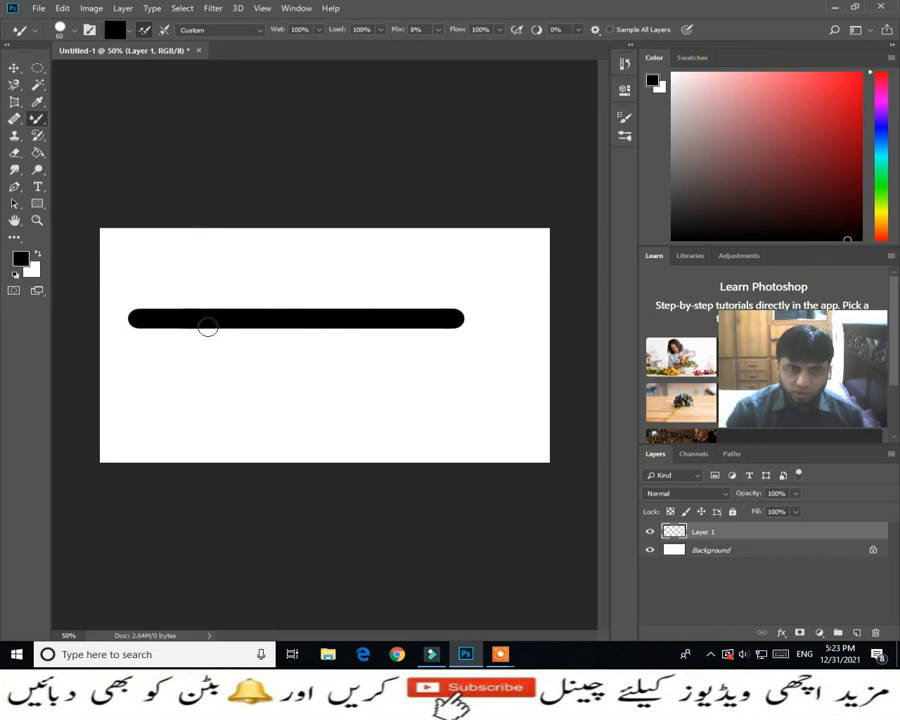
{"action": "left_click_drag", "start_coordinate": [400, 310], "coordinate": [460, 308]}
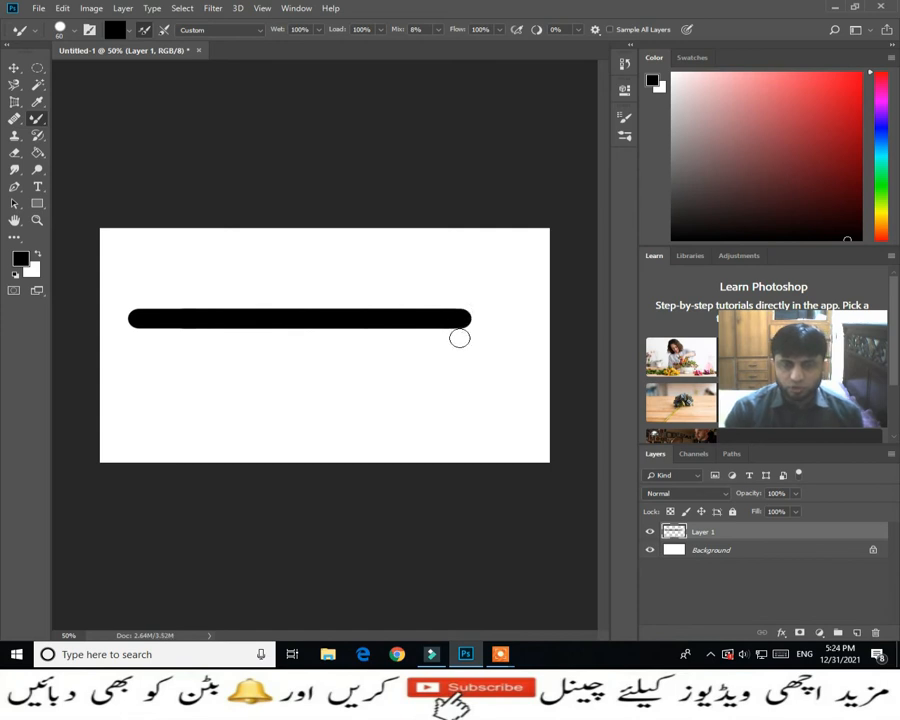
{"action": "key", "text": "ctrl+alt+z"}
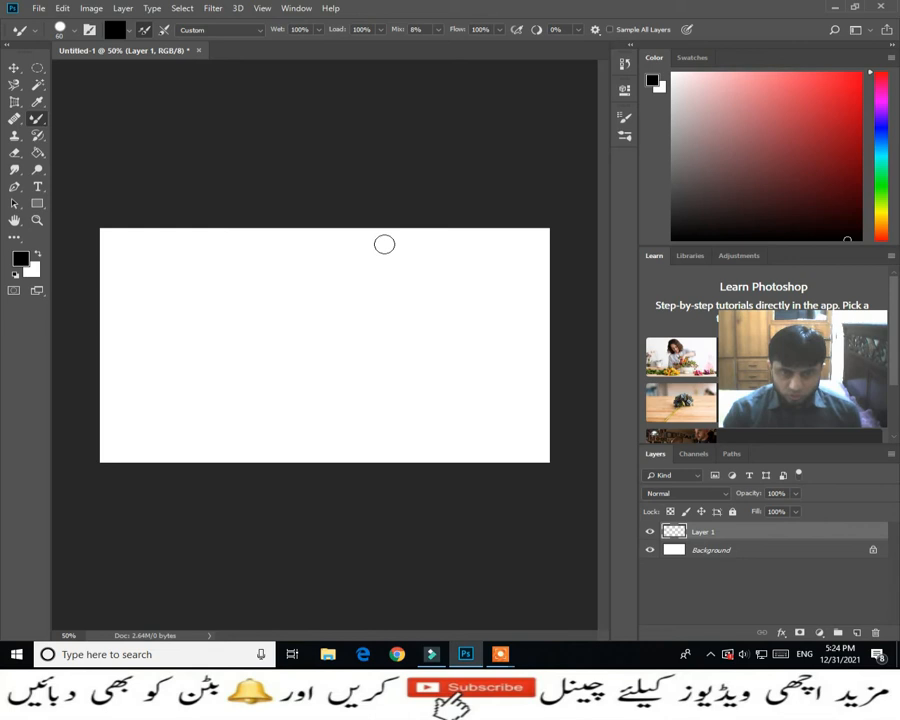
- Paint a straight vertical black line down the full height of the canvas, and undo it
{"action": "left_click_drag", "start_coordinate": [384, 244], "coordinate": [385, 418]}
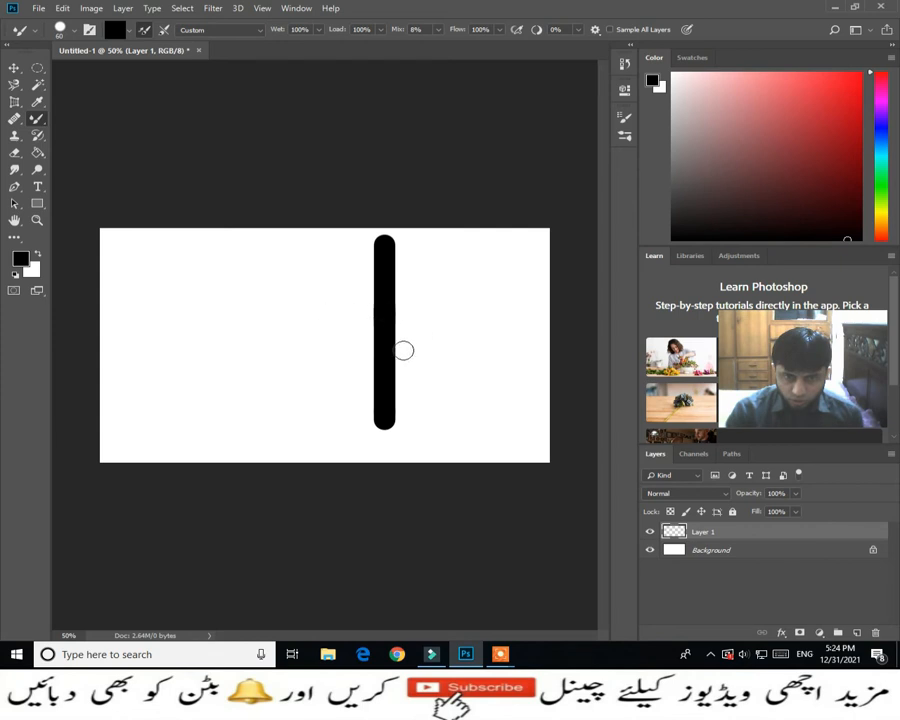
{"action": "left_click_drag", "start_coordinate": [388, 416], "coordinate": [384, 450]}
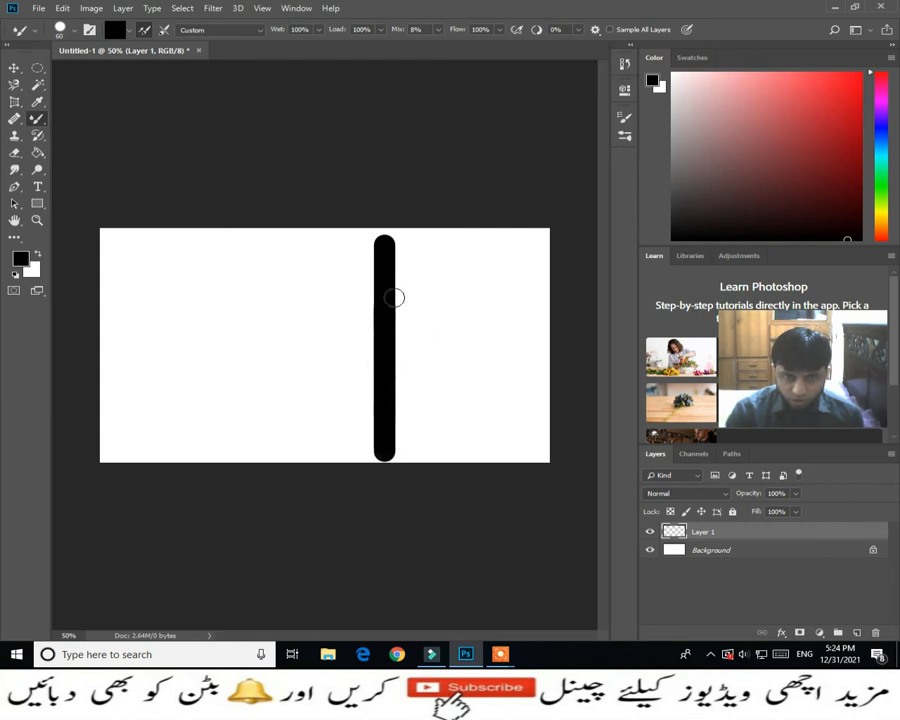
{"action": "key", "text": "ctrl+z"}
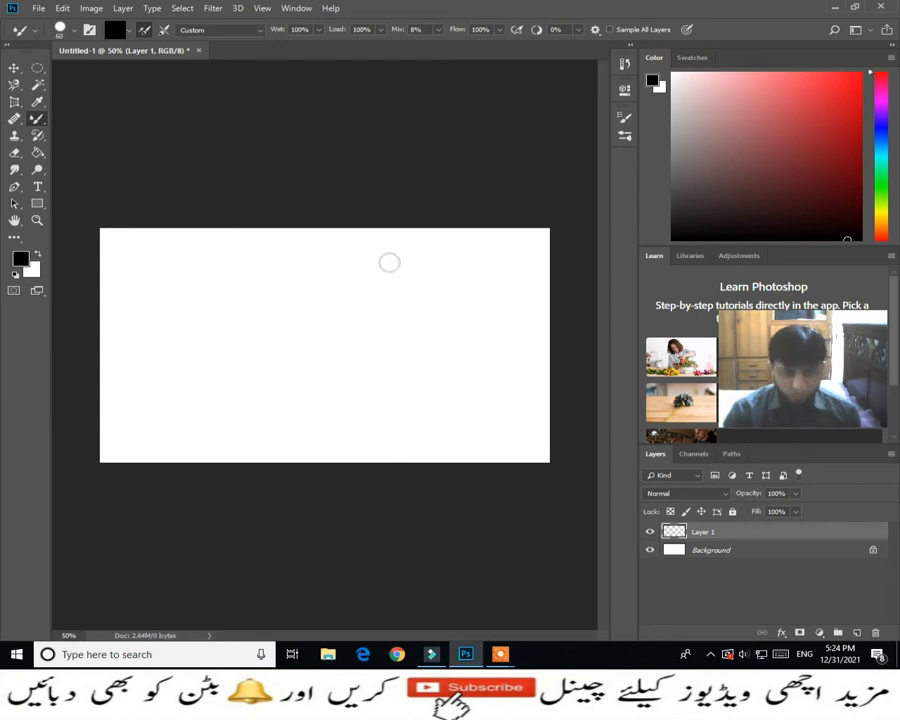
- Paint a chain of connected straight black segments that starts near the canvas's upper-left corner and forms two crossing loops
{"action": "left_click", "coordinate": [169, 271]}
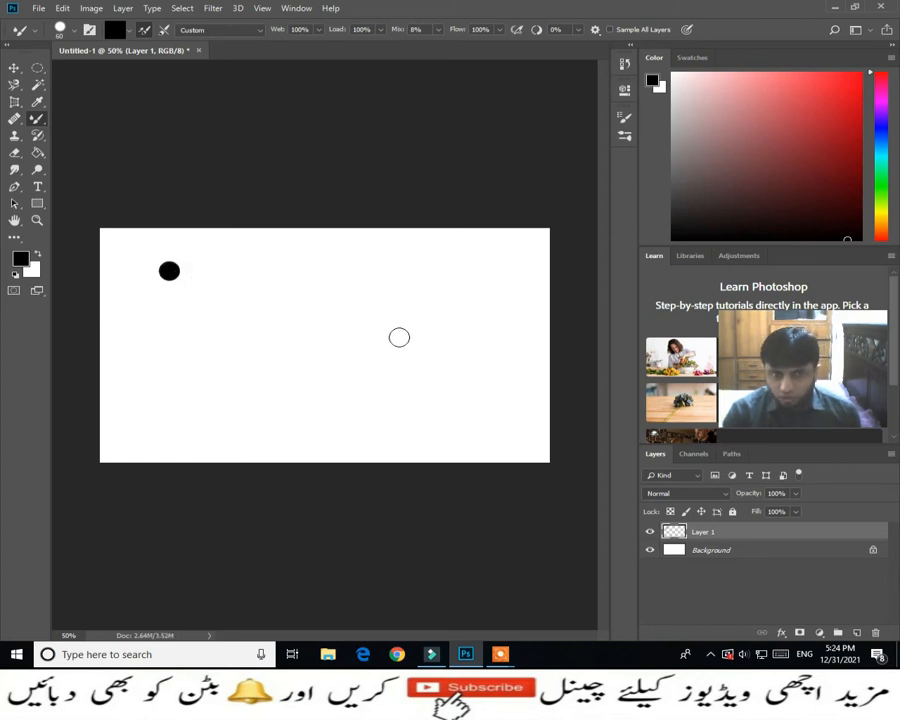
{"action": "left_click", "coordinate": [476, 399], "text": "shift"}
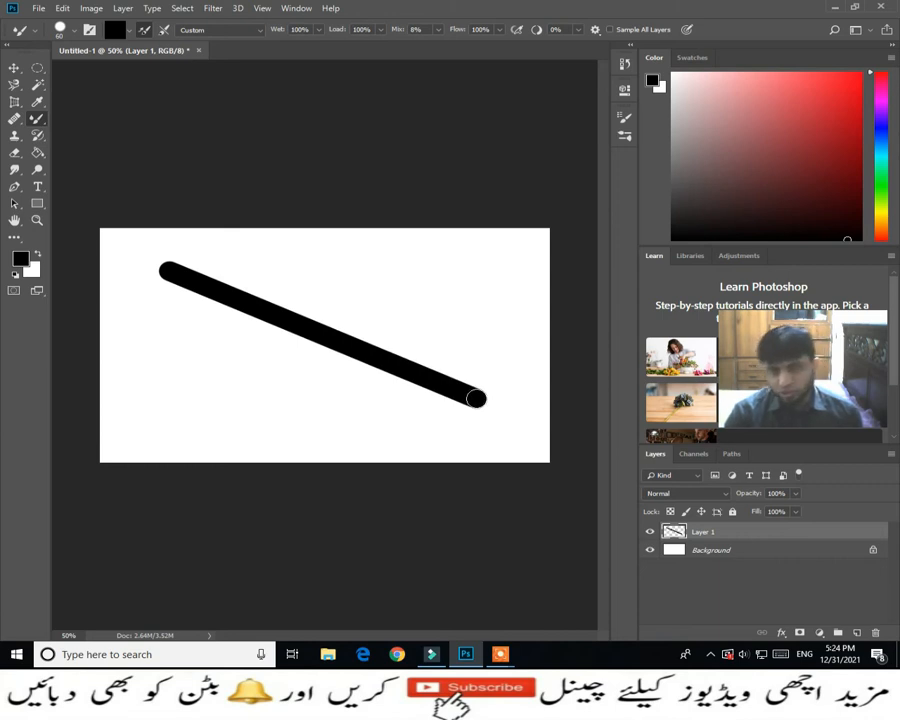
{"action": "left_click", "coordinate": [489, 271], "text": "shift"}
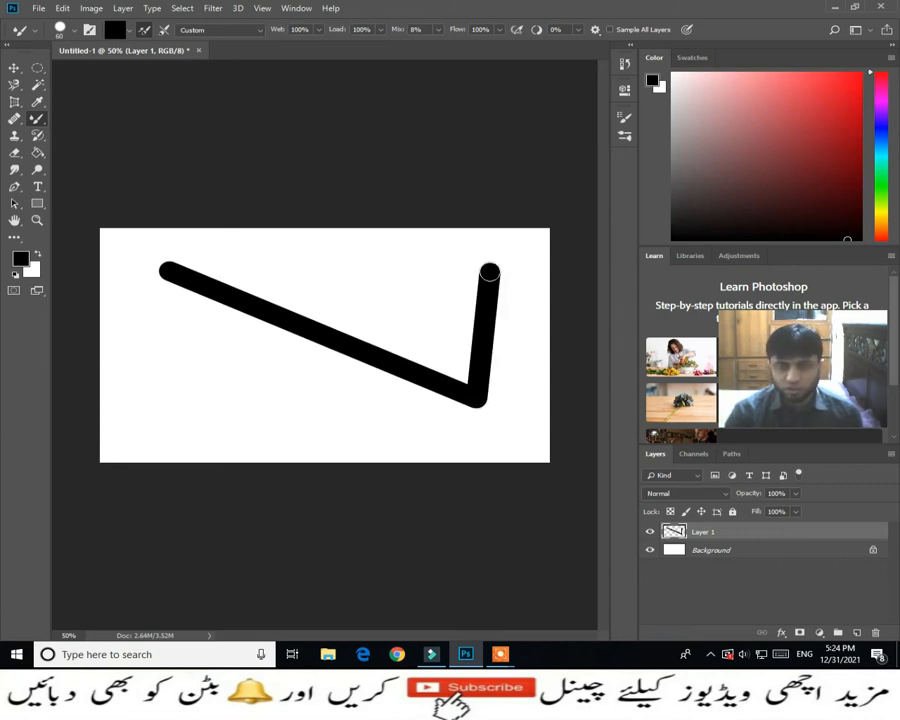
{"action": "left_click", "coordinate": [415, 254], "text": "shift"}
{"action": "left_click", "coordinate": [362, 277], "text": "shift"}
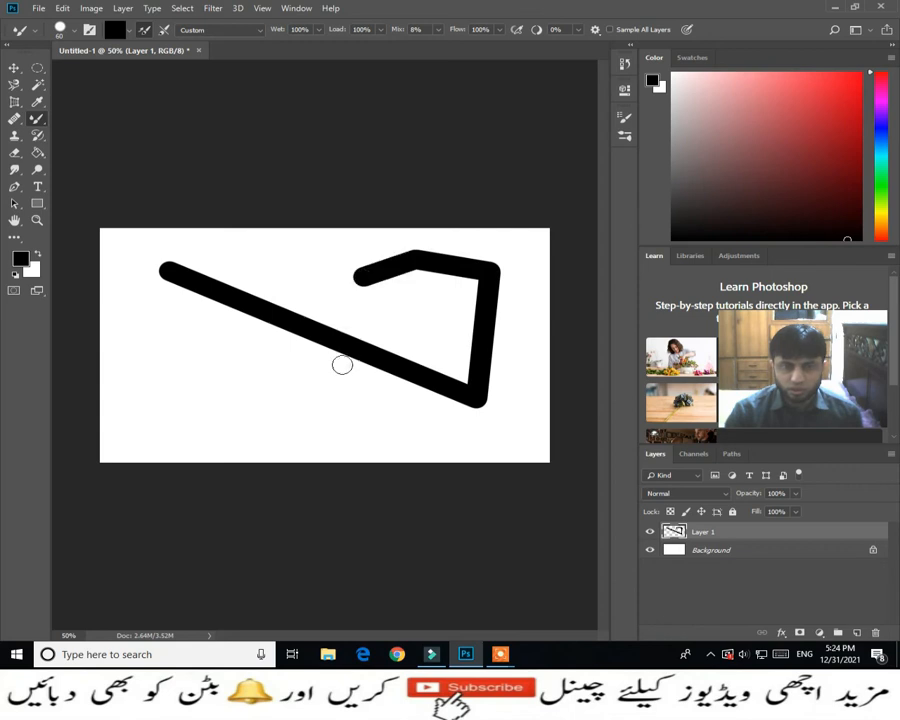
{"action": "left_click", "coordinate": [347, 366], "text": "shift"}
{"action": "left_click", "coordinate": [256, 405], "text": "shift"}
{"action": "left_click", "coordinate": [167, 390], "text": "shift"}
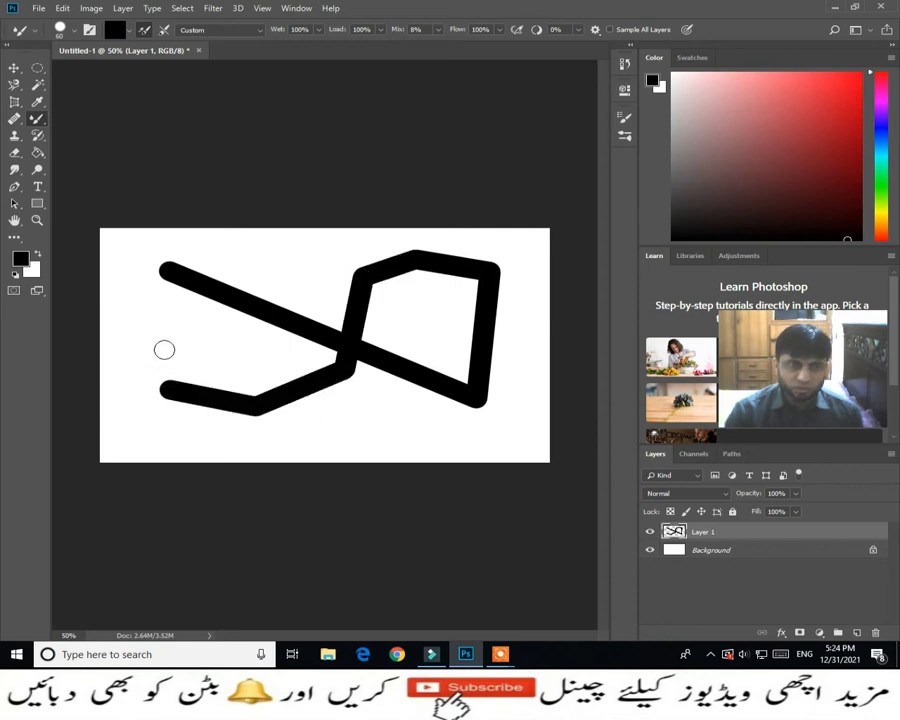
{"action": "left_click", "coordinate": [163, 350], "text": "shift"}
{"action": "left_click", "coordinate": [274, 268], "text": "shift"}
{"action": "left_click", "coordinate": [312, 268], "text": "shift"}
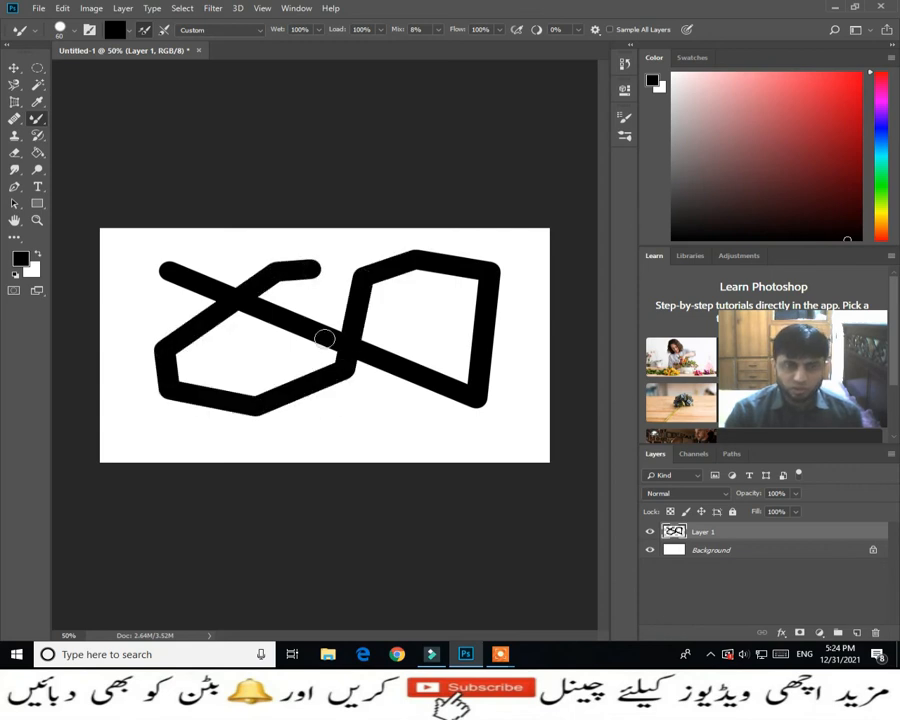
{"action": "left_click", "coordinate": [368, 391], "text": "shift"}
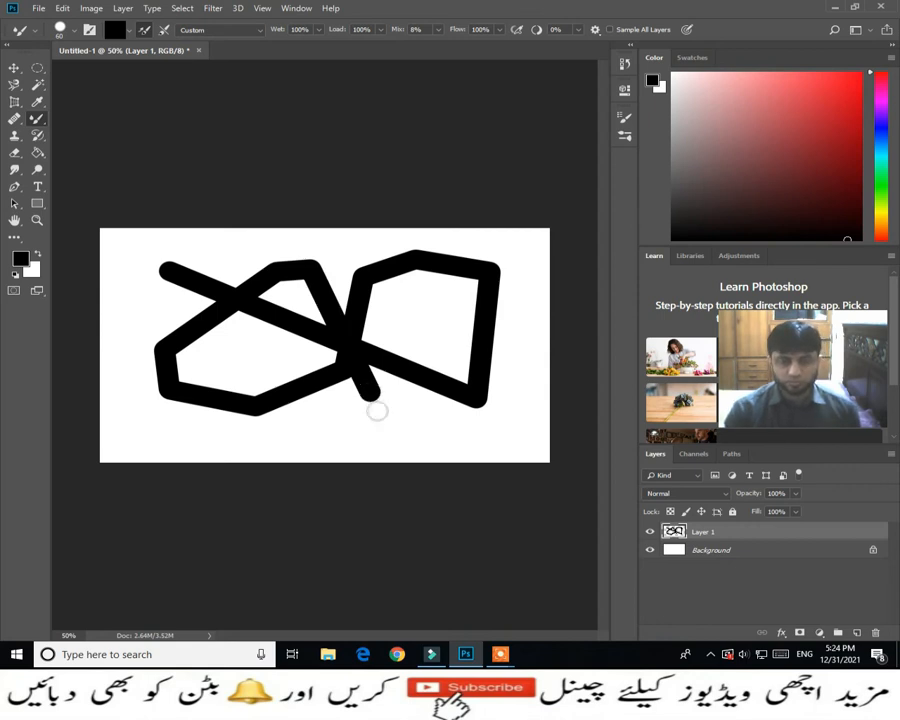
- Undo the connected straight segments one after another until the layer is empty
{"action": "key", "text": "ctrl+z"}
{"action": "key", "text": "ctrl+z"}
{"action": "key", "text": "ctrl+z"}
{"action": "key", "text": "ctrl+z"}
{"action": "key", "text": "ctrl+z"}
{"action": "key", "text": "ctrl+z"}
{"action": "key", "text": "ctrl+z"}
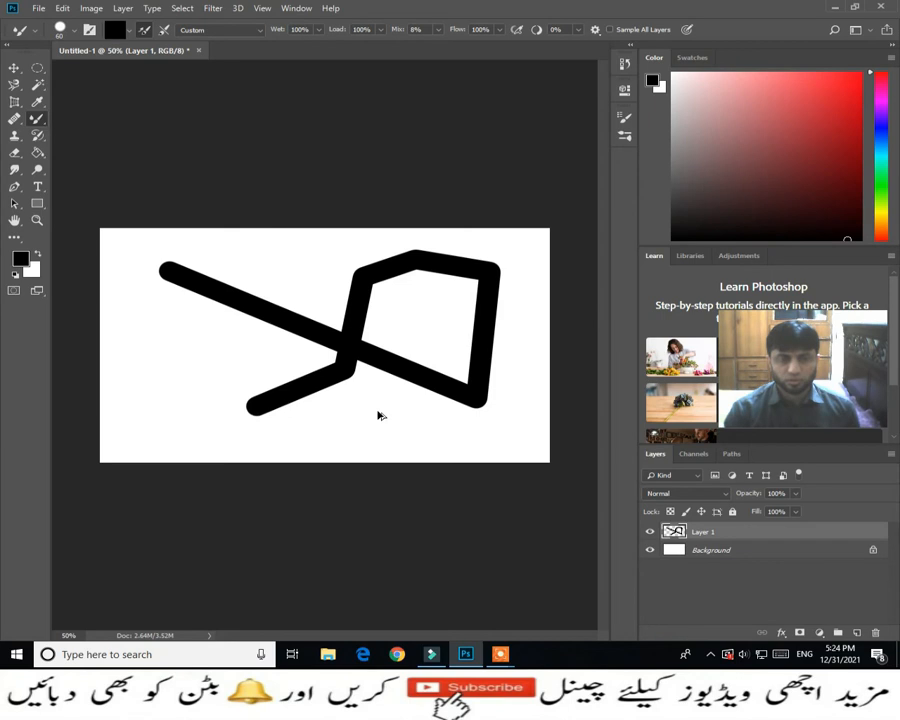
{"action": "key", "text": "ctrl+z"}
{"action": "key", "text": "ctrl+z"}
{"action": "key", "text": "ctrl+z"}
{"action": "key", "text": "ctrl+z"}
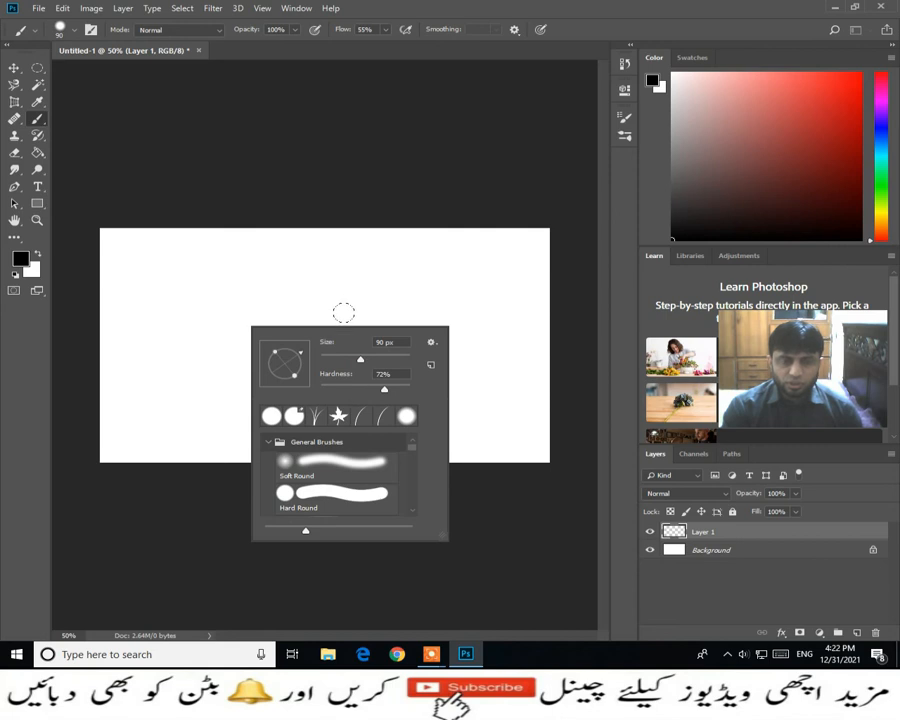
- Look through the General Brushes presets and the brush picker's options, close the picker, and undo the stray dab on the canvas
{"action": "scroll", "coordinate": [371, 447], "scroll_direction": "down", "scroll_amount": 4}
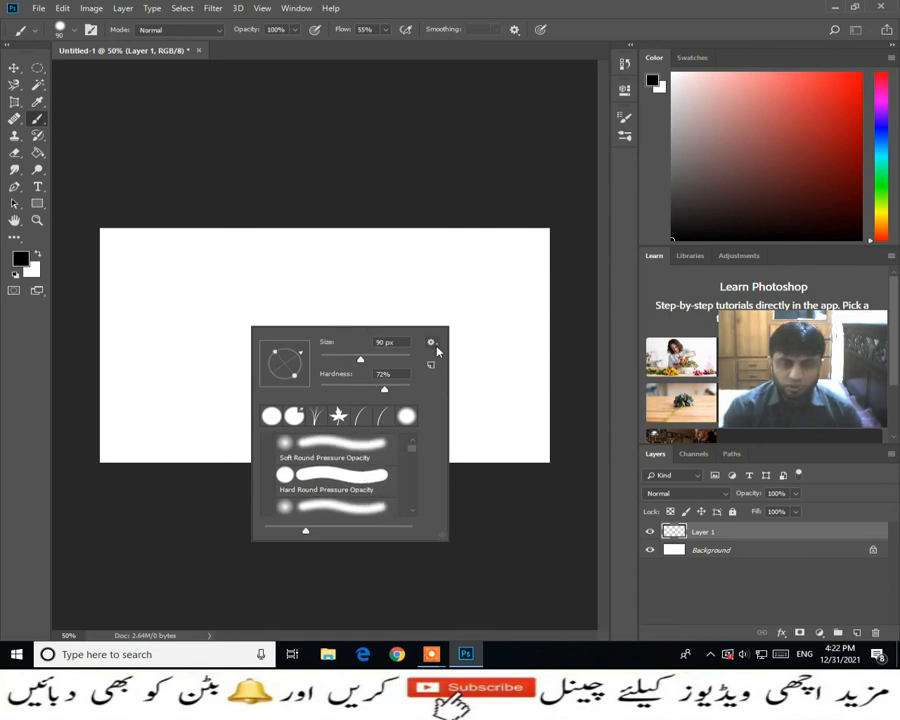
{"action": "left_click", "coordinate": [434, 345]}
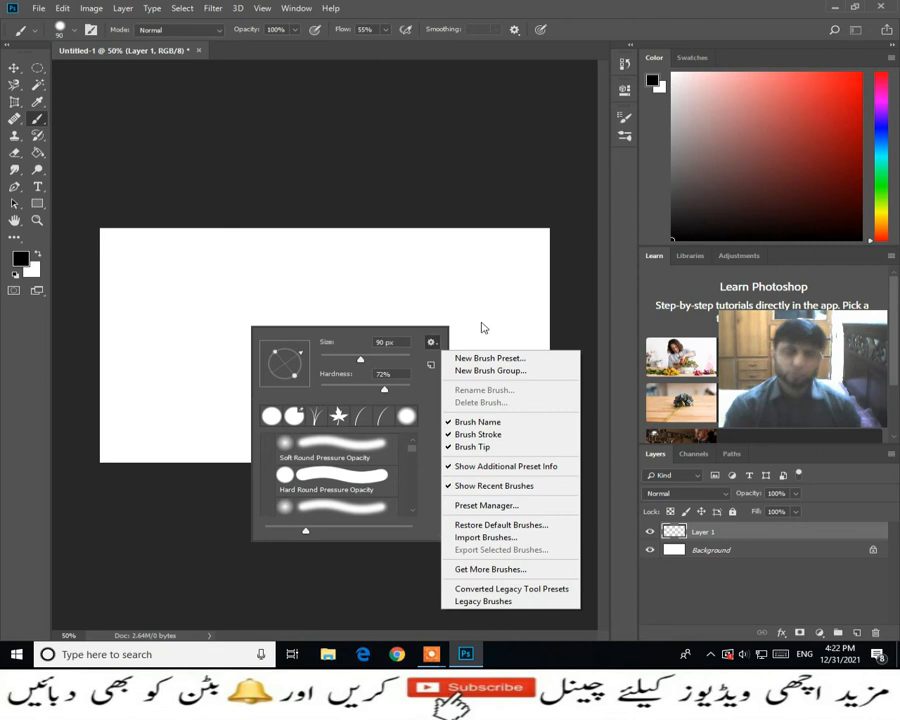
{"action": "left_click", "coordinate": [458, 295]}
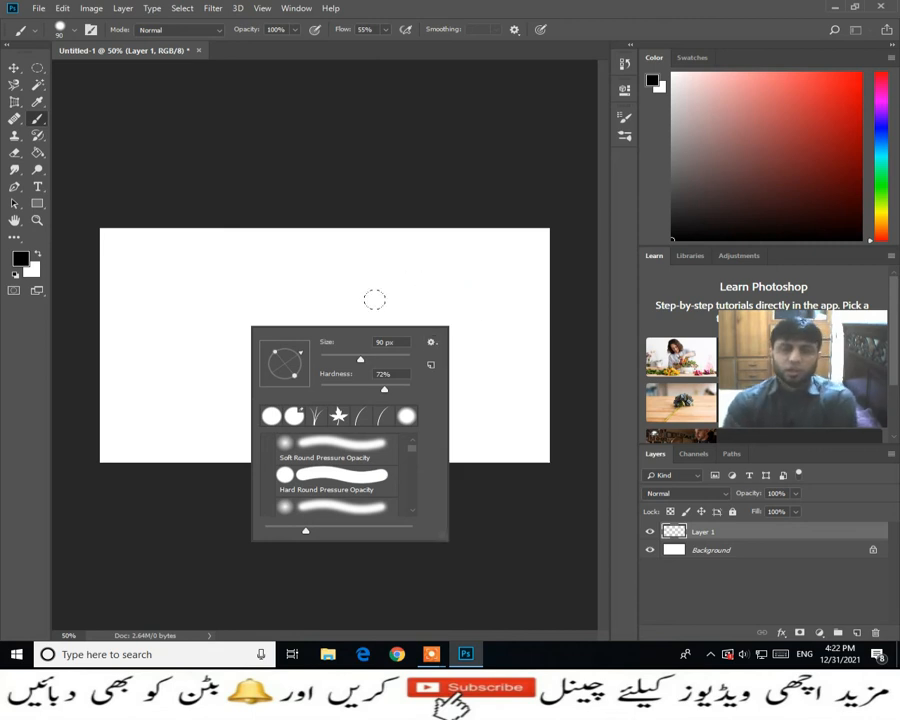
{"action": "left_click", "coordinate": [372, 298]}
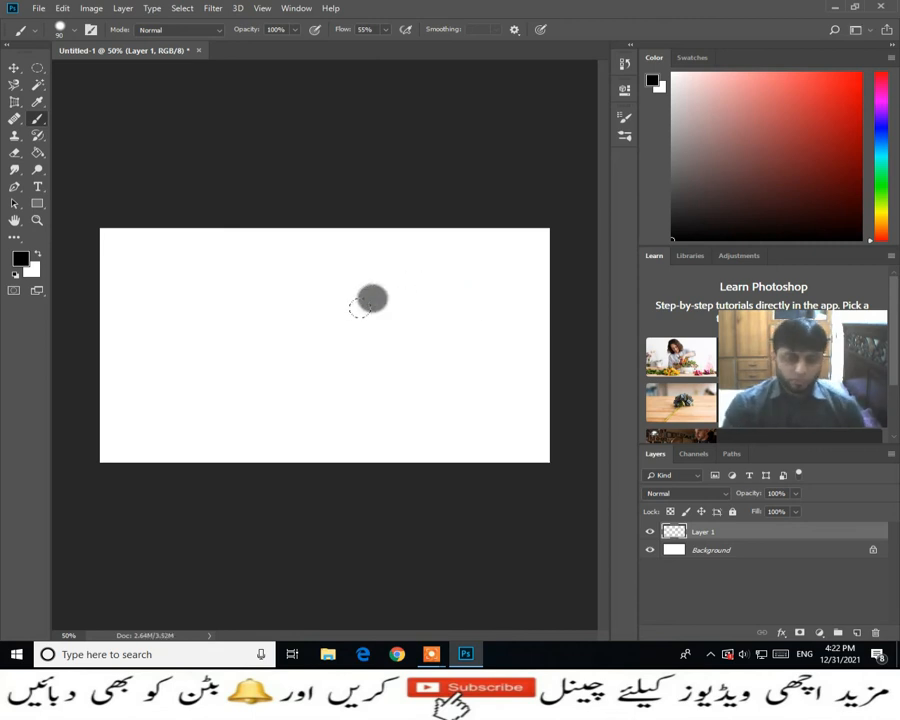
{"action": "key", "text": "ctrl+z"}
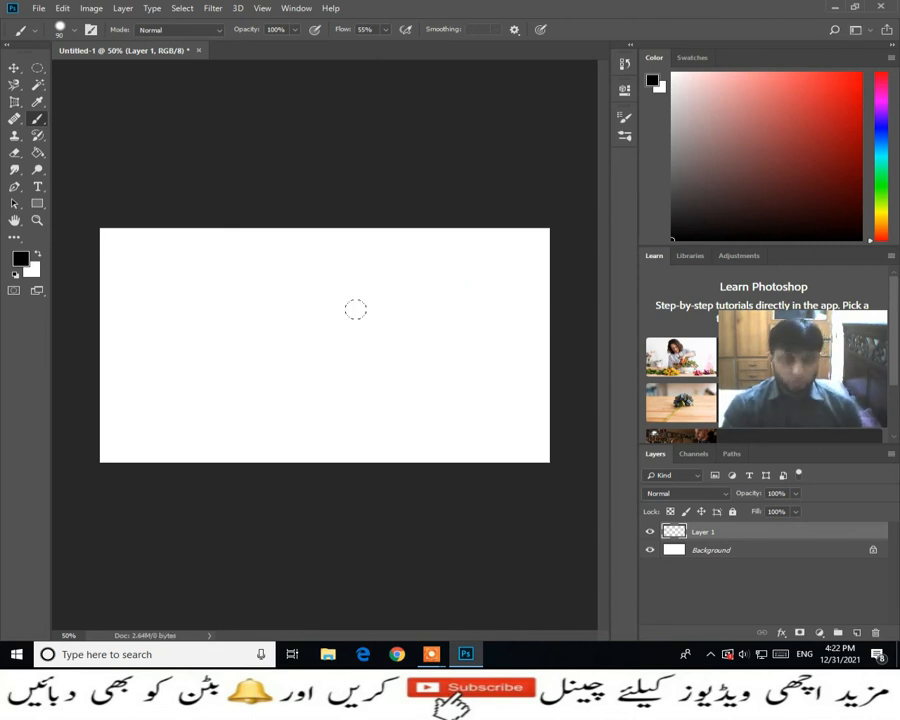
- Browse the brush tip shapes in the Brush Settings and choose the 112 px curved grass-blade tip
{"action": "left_click", "coordinate": [91, 31]}
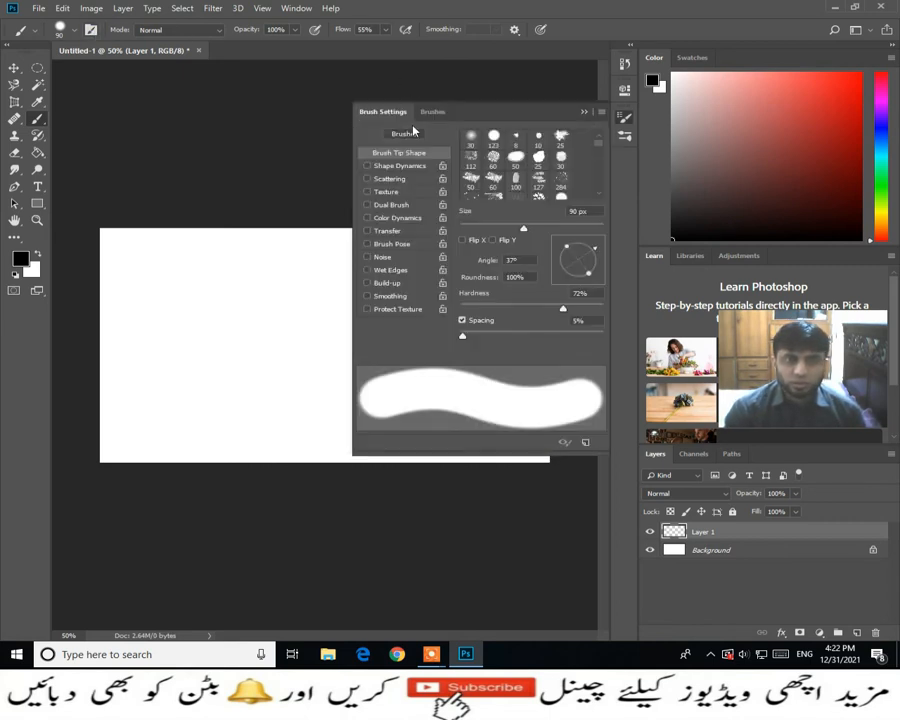
{"action": "scroll", "coordinate": [516, 160], "scroll_direction": "down", "scroll_amount": 1}
{"action": "scroll", "coordinate": [517, 160], "scroll_direction": "down", "scroll_amount": 4}
{"action": "scroll", "coordinate": [525, 154], "scroll_direction": "down", "scroll_amount": 2}
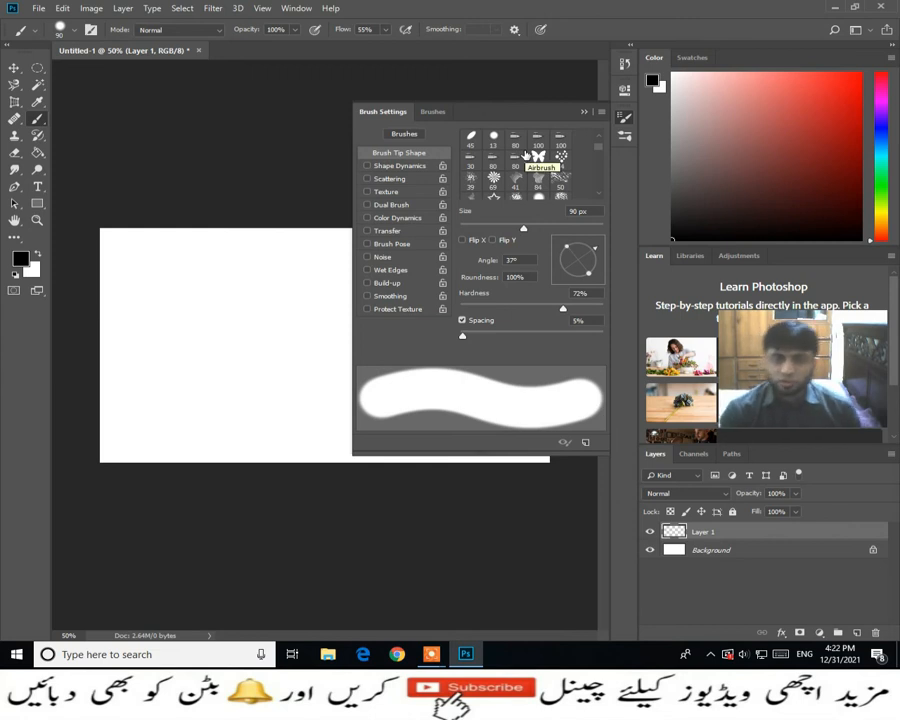
{"action": "scroll", "coordinate": [530, 158], "scroll_direction": "down", "scroll_amount": 3}
{"action": "scroll", "coordinate": [539, 165], "scroll_direction": "down", "scroll_amount": 4}
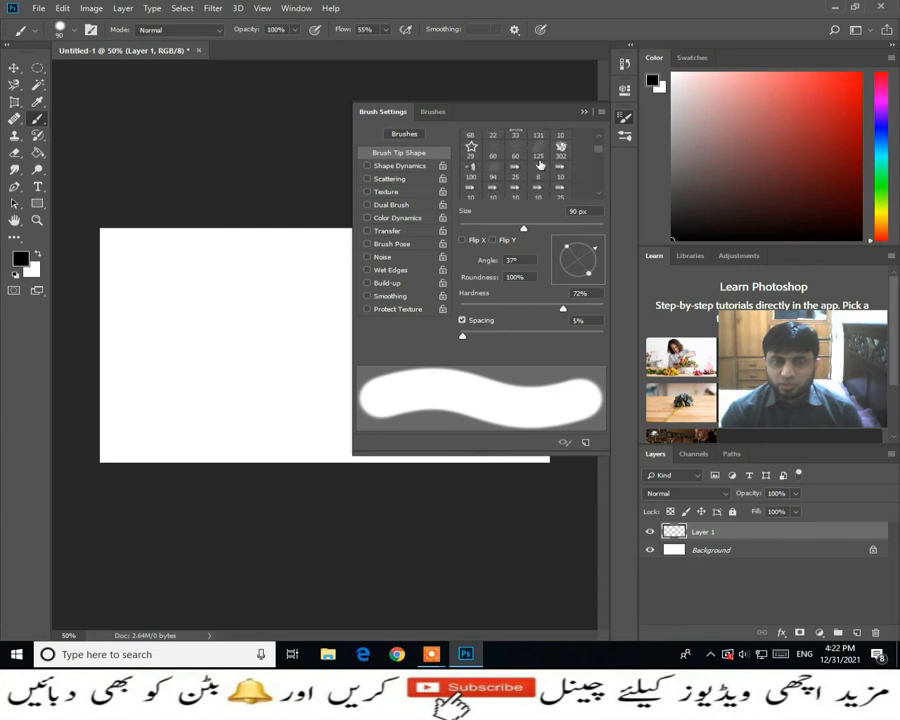
{"action": "scroll", "coordinate": [539, 165], "scroll_direction": "down", "scroll_amount": 5}
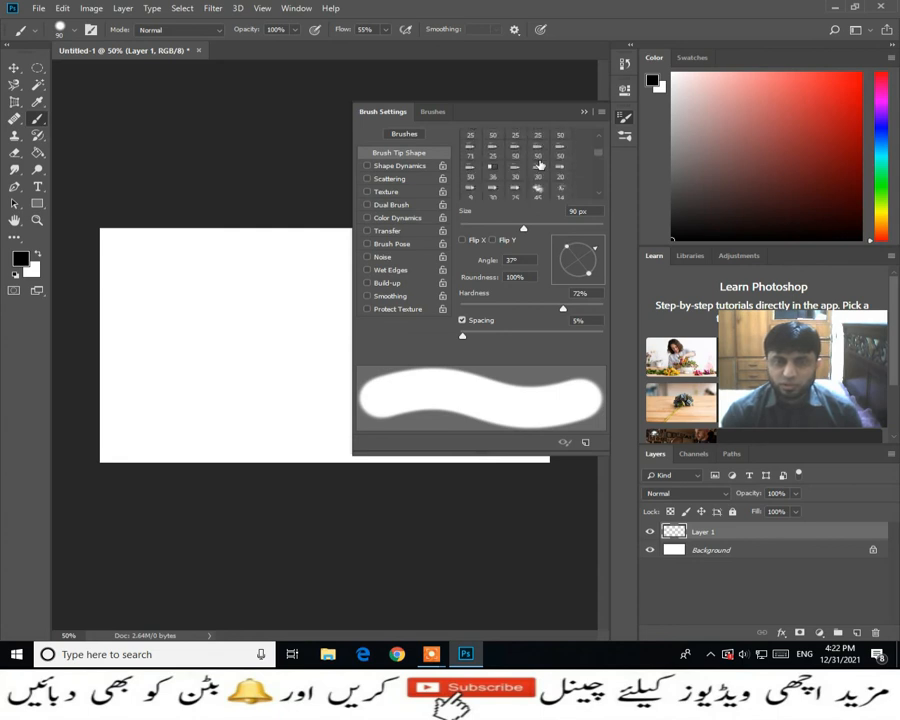
{"action": "scroll", "coordinate": [538, 178], "scroll_direction": "down", "scroll_amount": 4}
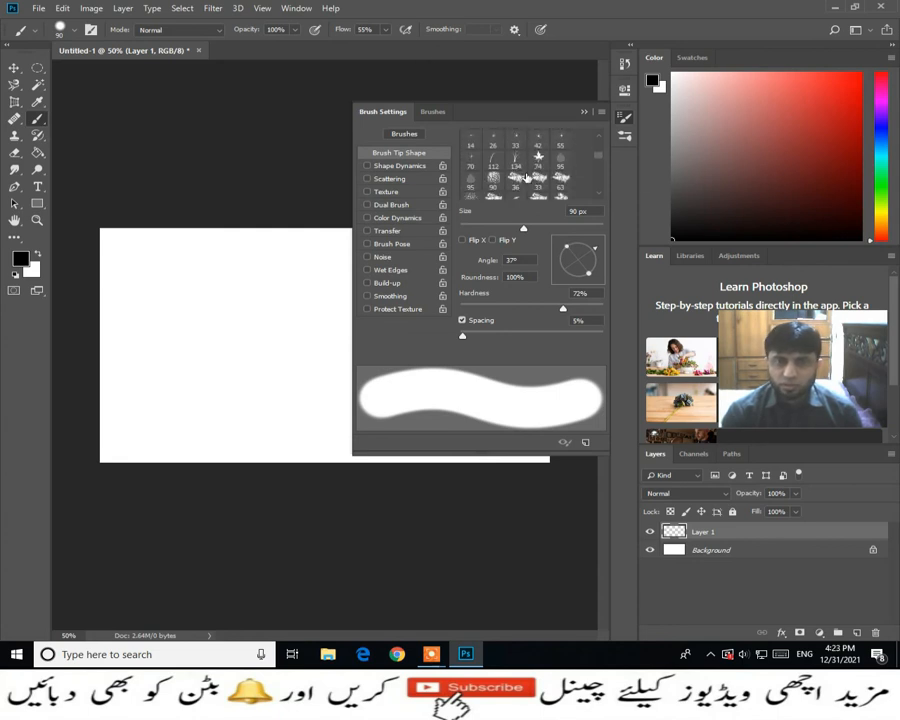
{"action": "left_click", "coordinate": [496, 162]}
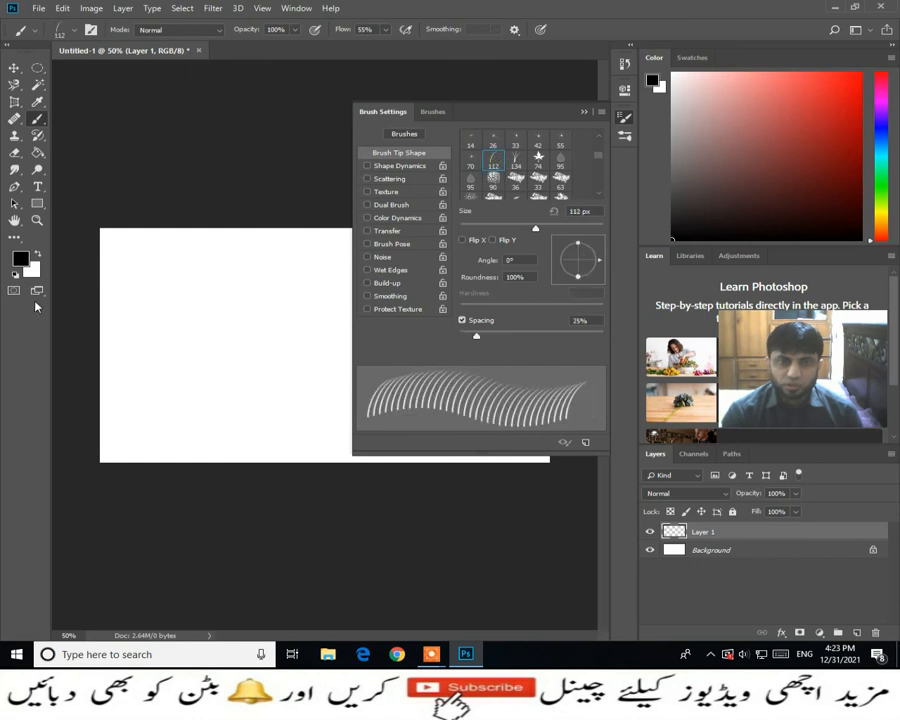
- Set the foreground color to green 3aa11e
{"action": "left_click", "coordinate": [21, 258]}
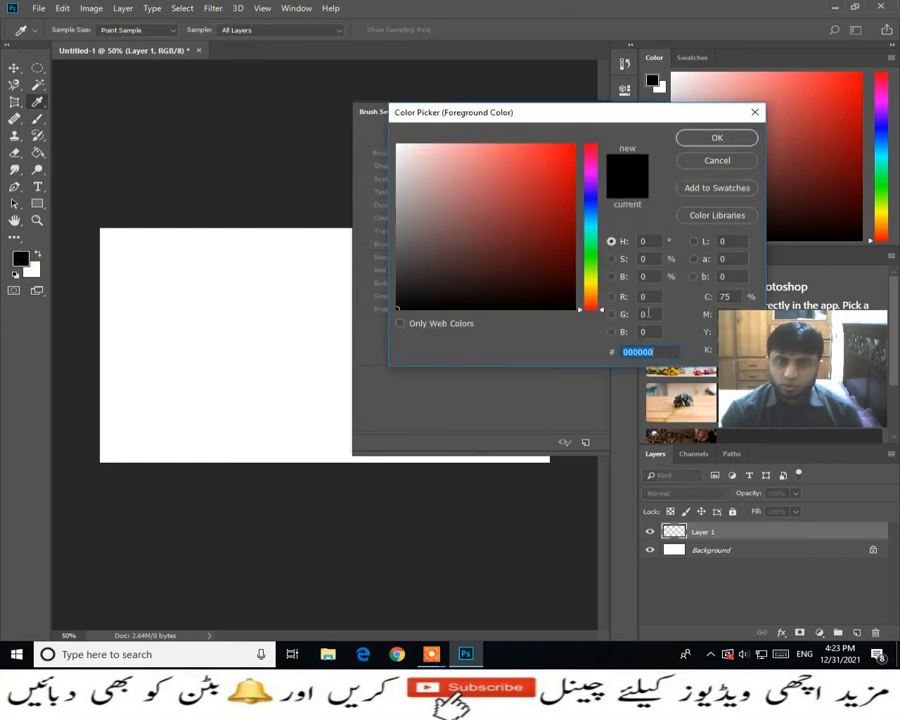
{"action": "left_click", "coordinate": [598, 260]}
{"action": "left_click", "coordinate": [541, 205]}
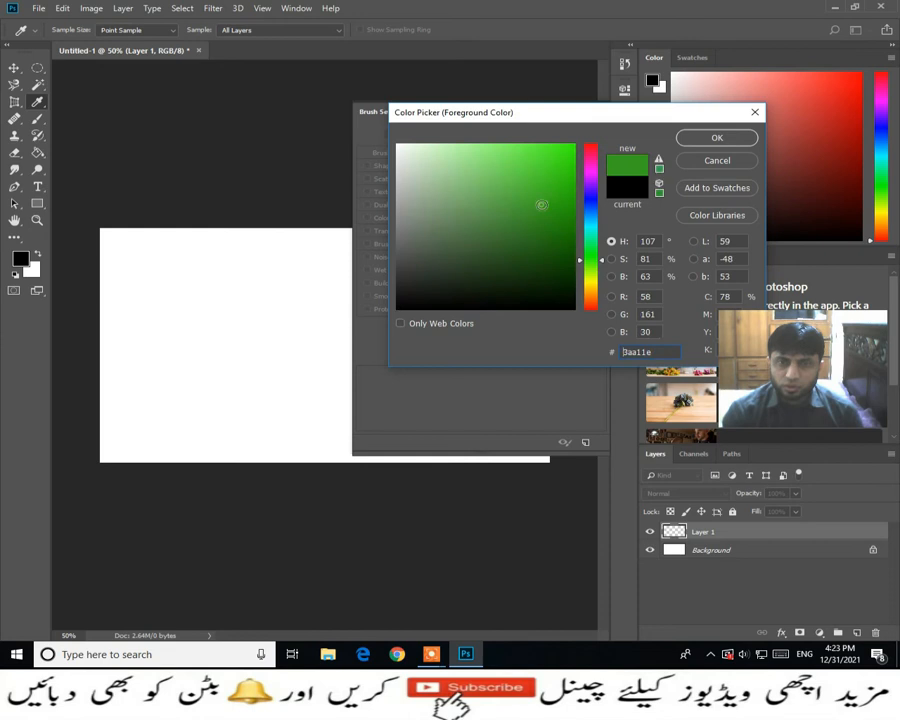
{"action": "left_click", "coordinate": [686, 143]}
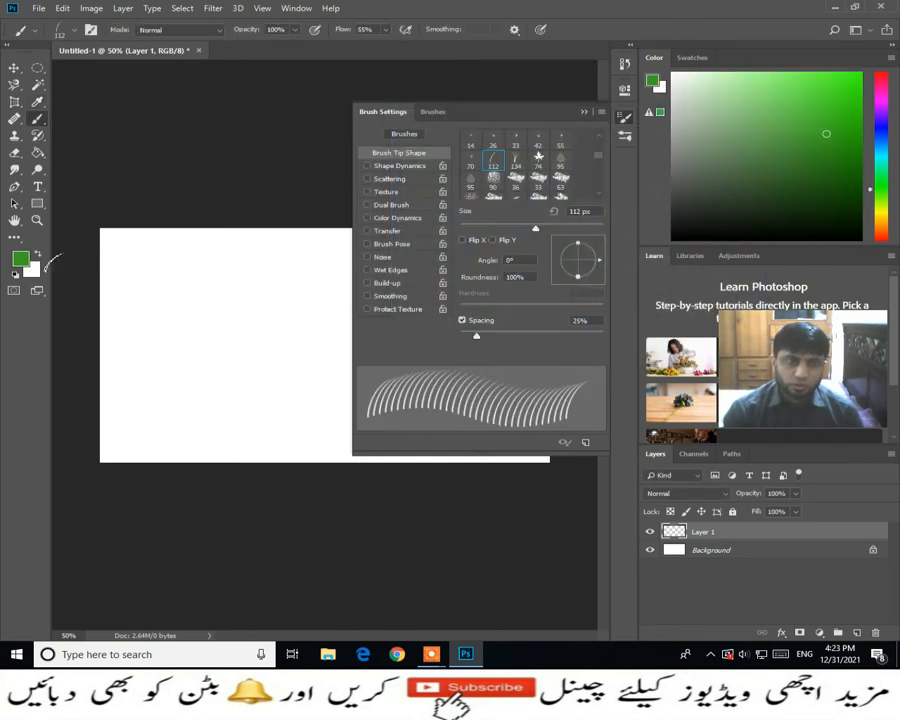
- Set the background color to a dark olive yellow with a hue of 55°
{"action": "left_click", "coordinate": [33, 268]}
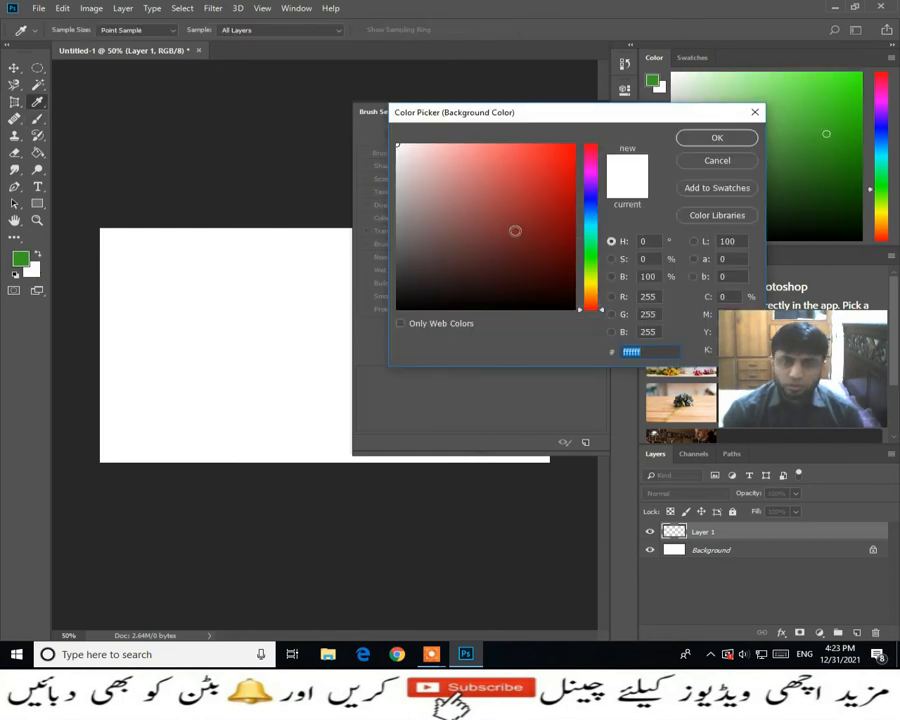
{"action": "left_click", "coordinate": [588, 284]}
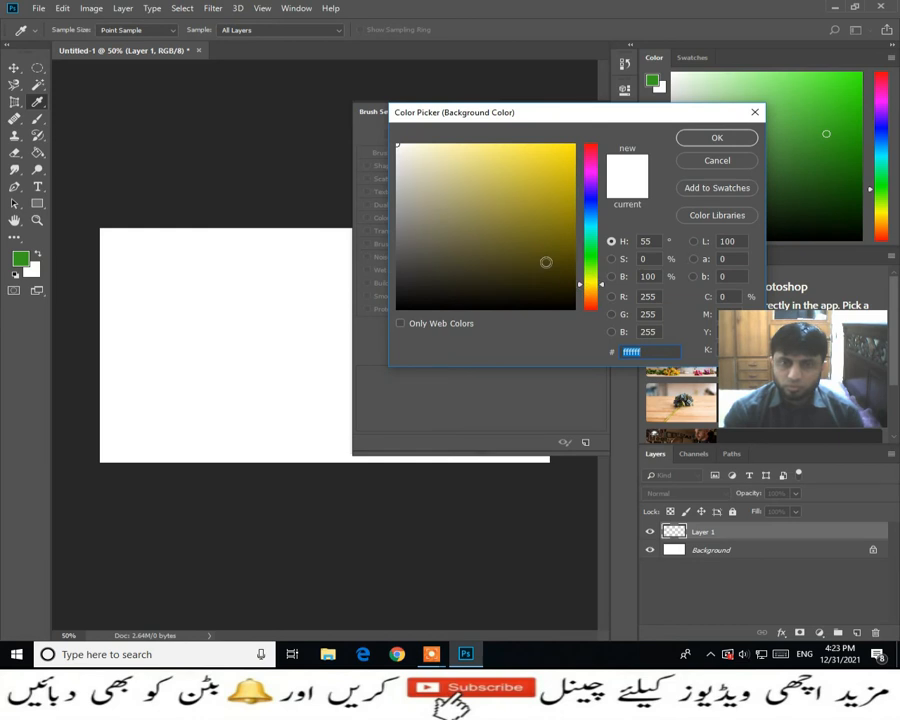
{"action": "left_click", "coordinate": [546, 262]}
{"action": "left_click", "coordinate": [703, 143]}
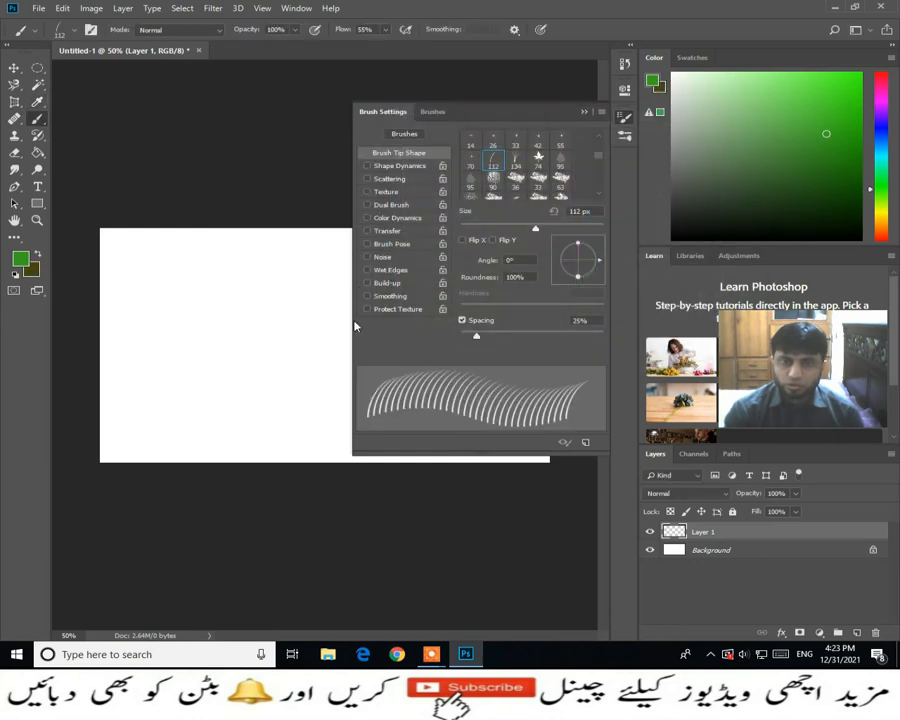
- Paint a dense patch of green grass blades over the canvas's lower-left part, reducing the brush spacing to 19% for the uppermost row
{"action": "left_click_drag", "start_coordinate": [130, 422], "coordinate": [300, 420]}
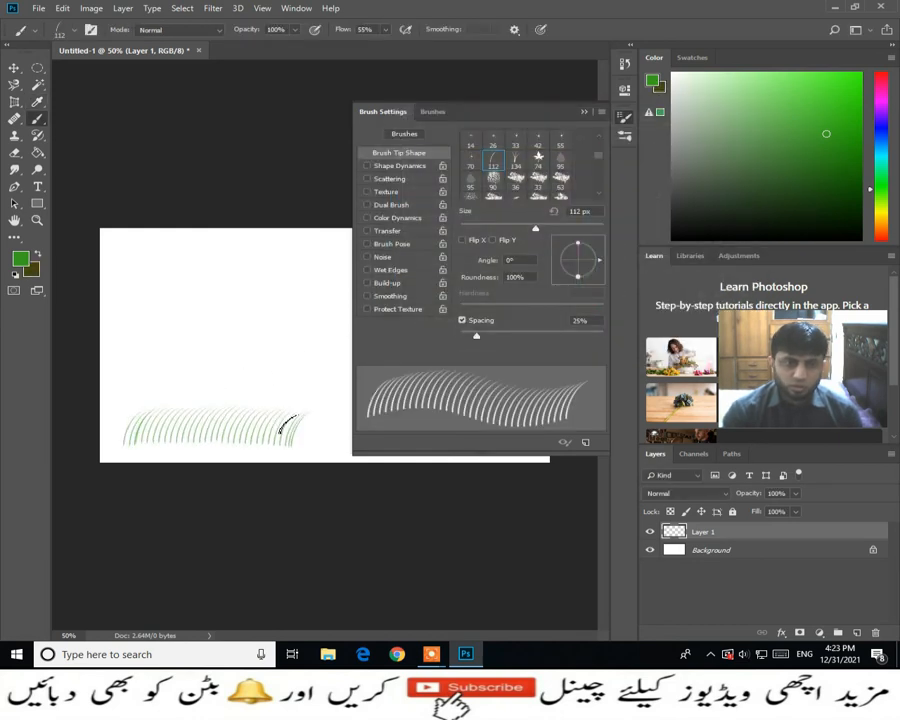
{"action": "mouse_move", "coordinate": [240, 428]}
{"action": "left_mouse_down"}
{"action": "mouse_move", "coordinate": [315, 422]}
{"action": "mouse_move", "coordinate": [182, 422]}
{"action": "mouse_move", "coordinate": [285, 427]}
{"action": "left_mouse_up"}
{"action": "mouse_move", "coordinate": [118, 402]}
{"action": "left_mouse_down"}
{"action": "mouse_move", "coordinate": [191, 390]}
{"action": "mouse_move", "coordinate": [160, 411]}
{"action": "mouse_move", "coordinate": [305, 440]}
{"action": "mouse_move", "coordinate": [295, 410]}
{"action": "mouse_move", "coordinate": [251, 366]}
{"action": "mouse_move", "coordinate": [122, 414]}
{"action": "mouse_move", "coordinate": [146, 350]}
{"action": "mouse_move", "coordinate": [130, 370]}
{"action": "mouse_move", "coordinate": [160, 360]}
{"action": "mouse_move", "coordinate": [225, 396]}
{"action": "mouse_move", "coordinate": [258, 441]}
{"action": "left_mouse_up"}
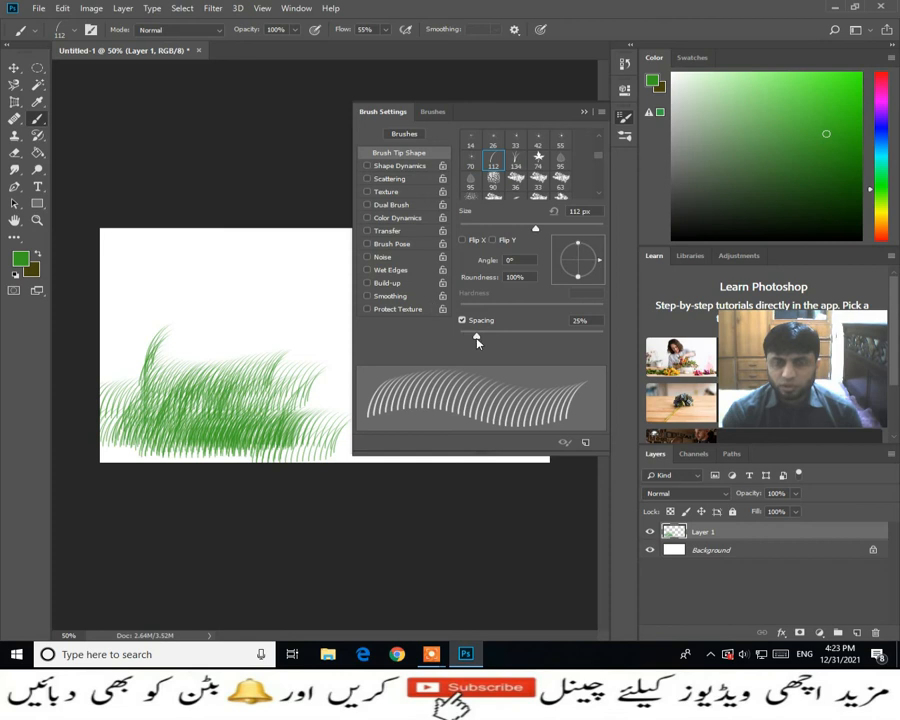
{"action": "mouse_move", "coordinate": [477, 337]}
{"action": "left_mouse_down"}
{"action": "mouse_move", "coordinate": [462, 337]}
{"action": "mouse_move", "coordinate": [472, 337]}
{"action": "left_mouse_up"}
{"action": "left_click_drag", "start_coordinate": [180, 349], "coordinate": [272, 352]}
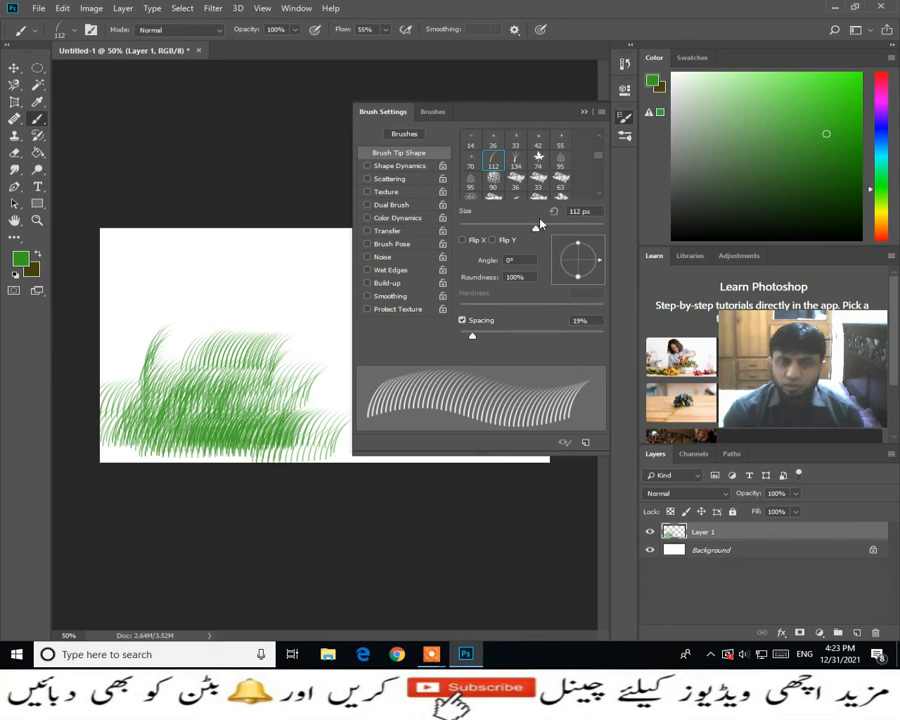
- Choose the 55 px hard round tip and paint separate dots at 151% spacing and an overlapping chain at 60% spacing above the grass
{"action": "scroll", "coordinate": [540, 194], "scroll_direction": "down", "scroll_amount": 1}
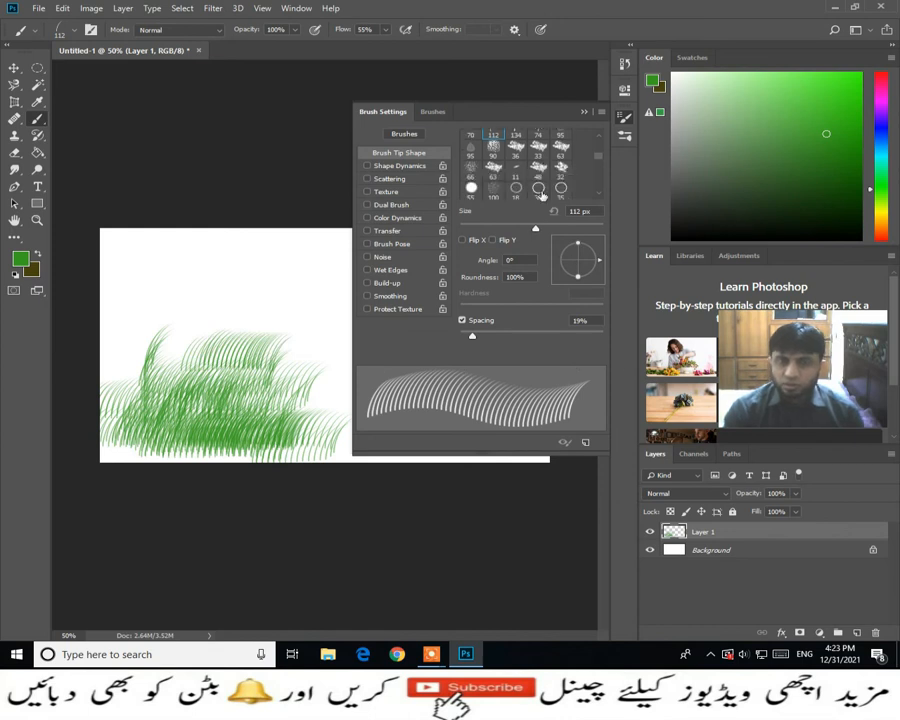
{"action": "scroll", "coordinate": [482, 188], "scroll_direction": "down", "scroll_amount": 1}
{"action": "left_click", "coordinate": [471, 179]}
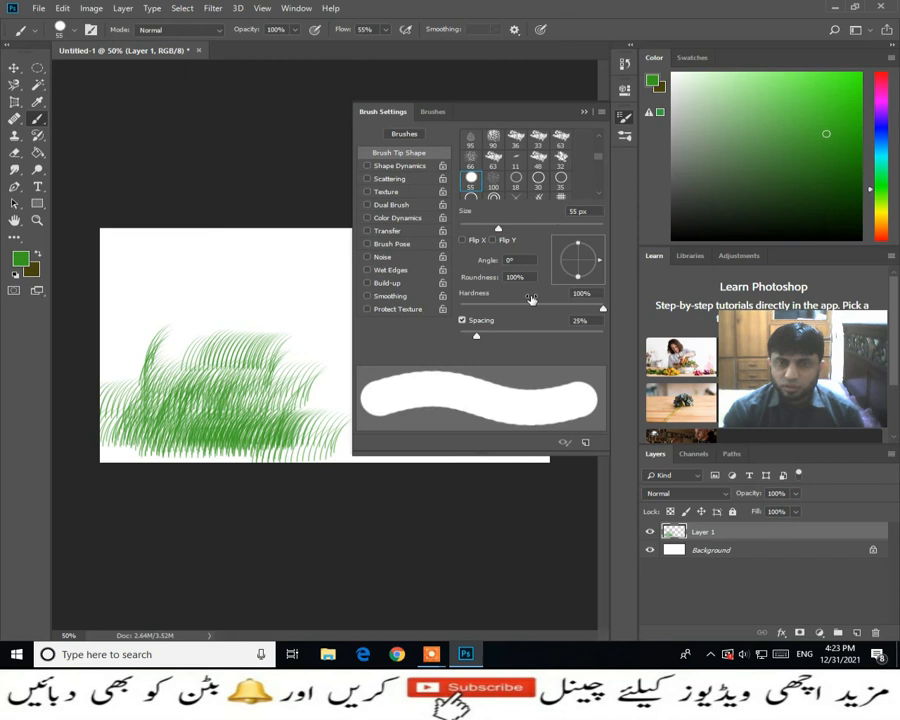
{"action": "left_click_drag", "start_coordinate": [478, 344], "coordinate": [550, 337]}
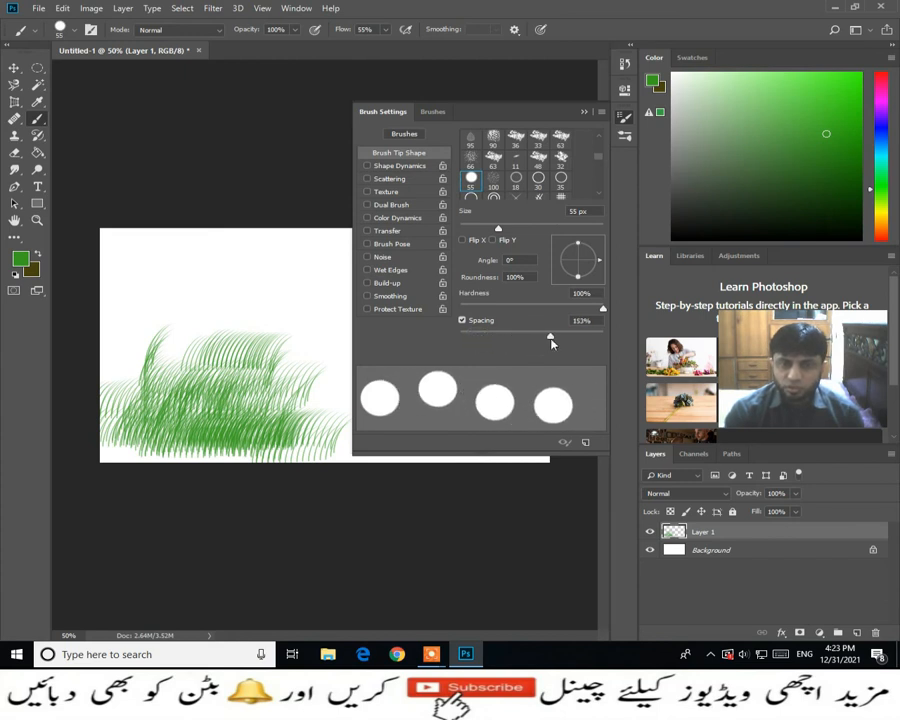
{"action": "left_click", "coordinate": [132, 273]}
{"action": "mouse_move", "coordinate": [132, 273]}
{"action": "left_mouse_down"}
{"action": "mouse_move", "coordinate": [313, 268]}
{"action": "mouse_move", "coordinate": [318, 288]}
{"action": "mouse_move", "coordinate": [290, 299]}
{"action": "mouse_move", "coordinate": [143, 307]}
{"action": "mouse_move", "coordinate": [148, 317]}
{"action": "mouse_move", "coordinate": [313, 315]}
{"action": "mouse_move", "coordinate": [322, 334]}
{"action": "mouse_move", "coordinate": [324, 403]}
{"action": "left_mouse_up"}
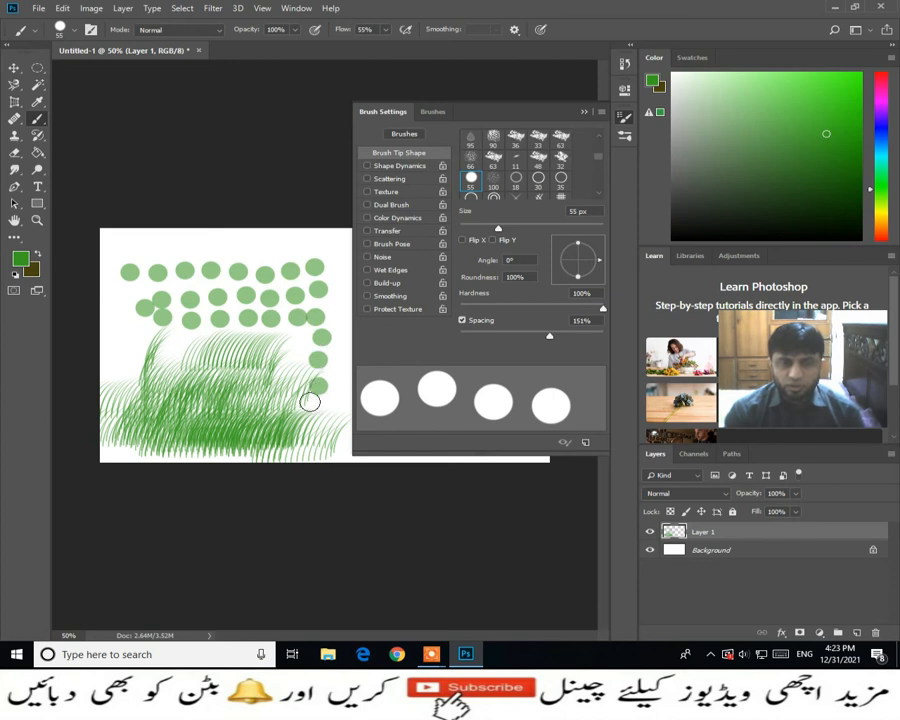
{"action": "left_click_drag", "start_coordinate": [553, 338], "coordinate": [503, 338]}
{"action": "mouse_move", "coordinate": [118, 248]}
{"action": "left_mouse_down"}
{"action": "mouse_move", "coordinate": [327, 245]}
{"action": "mouse_move", "coordinate": [318, 332]}
{"action": "mouse_move", "coordinate": [281, 321]}
{"action": "mouse_move", "coordinate": [183, 325]}
{"action": "left_mouse_up"}
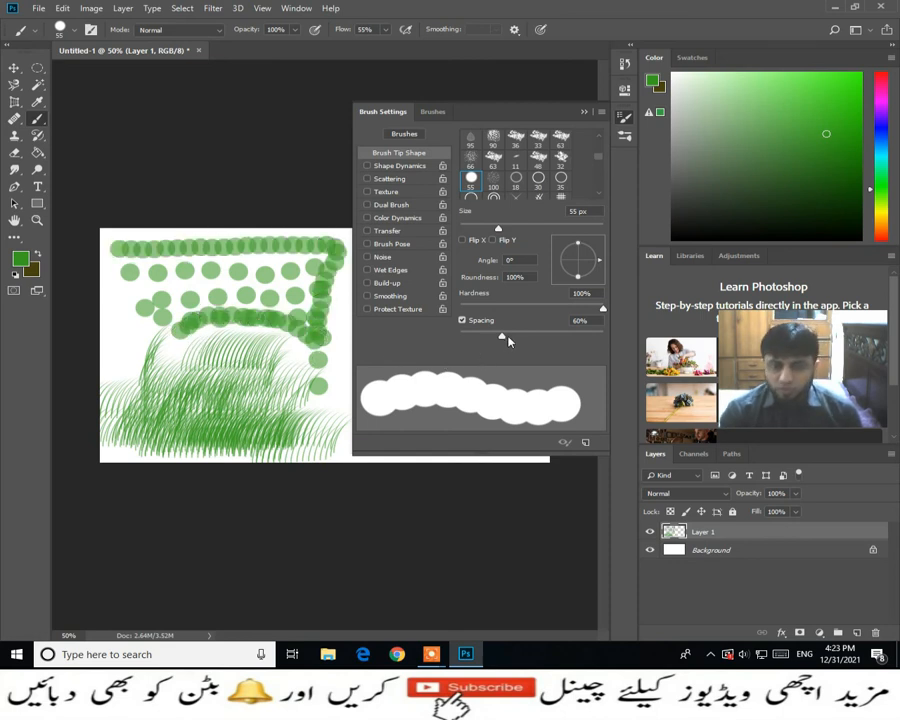
- Raise the brush spacing to 386%, close the Brush Settings, and paint widely scattered dots on the canvas's right half
{"action": "left_click_drag", "start_coordinate": [503, 338], "coordinate": [581, 338]}
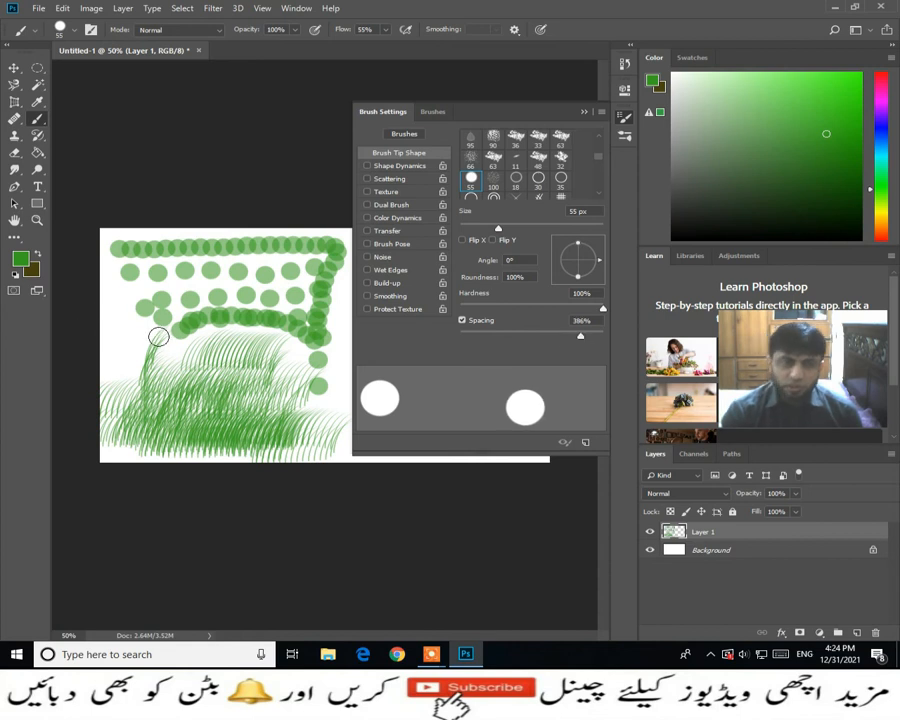
{"action": "left_click", "coordinate": [583, 112]}
{"action": "left_click", "coordinate": [409, 254]}
{"action": "mouse_move", "coordinate": [429, 291]}
{"action": "left_mouse_down"}
{"action": "mouse_move", "coordinate": [427, 398]}
{"action": "mouse_move", "coordinate": [413, 423]}
{"action": "mouse_move", "coordinate": [375, 425]}
{"action": "mouse_move", "coordinate": [358, 310]}
{"action": "mouse_move", "coordinate": [441, 301]}
{"action": "left_mouse_up"}
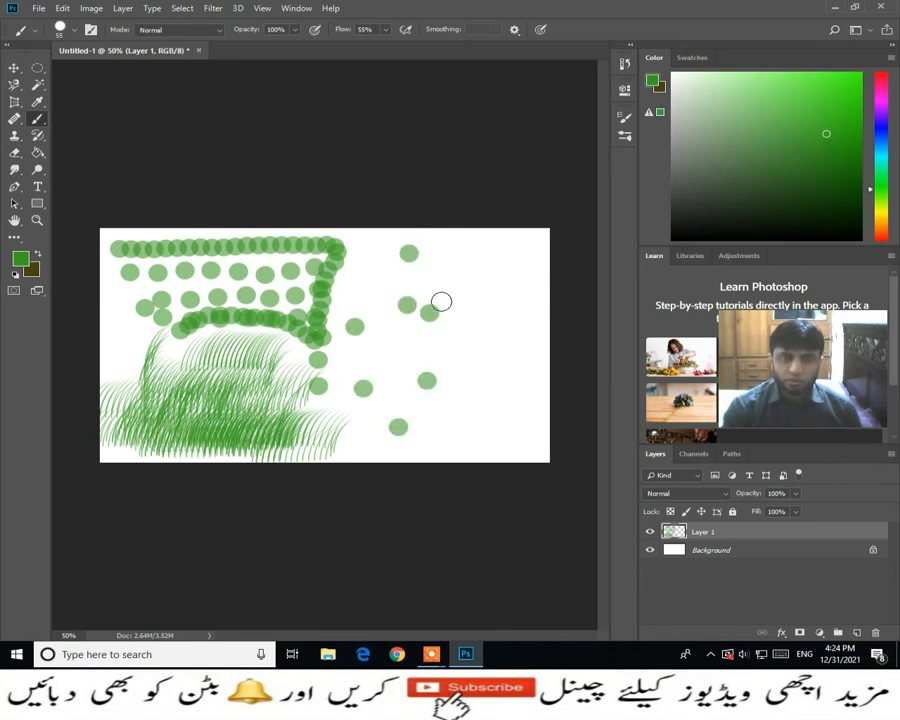
- Reduce the brush spacing to 1% in the Brush Settings, look through more tip shapes, and close the settings
{"action": "left_click", "coordinate": [92, 30]}
{"action": "left_click_drag", "start_coordinate": [582, 337], "coordinate": [461, 334]}
{"action": "scroll", "coordinate": [515, 170], "scroll_direction": "down", "scroll_amount": 5}
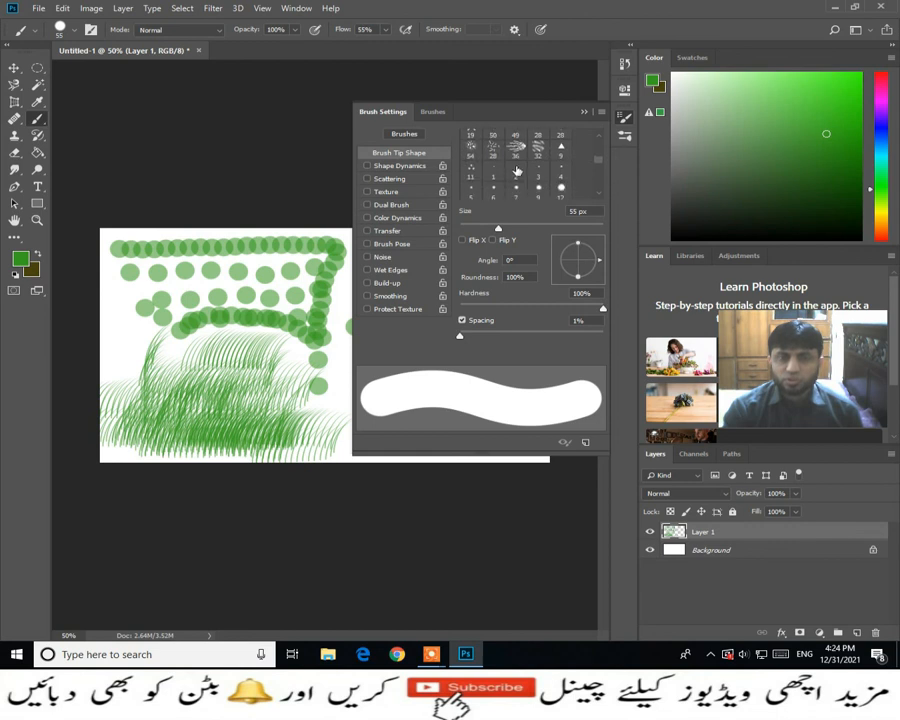
{"action": "scroll", "coordinate": [490, 180], "scroll_direction": "down", "scroll_amount": 2}
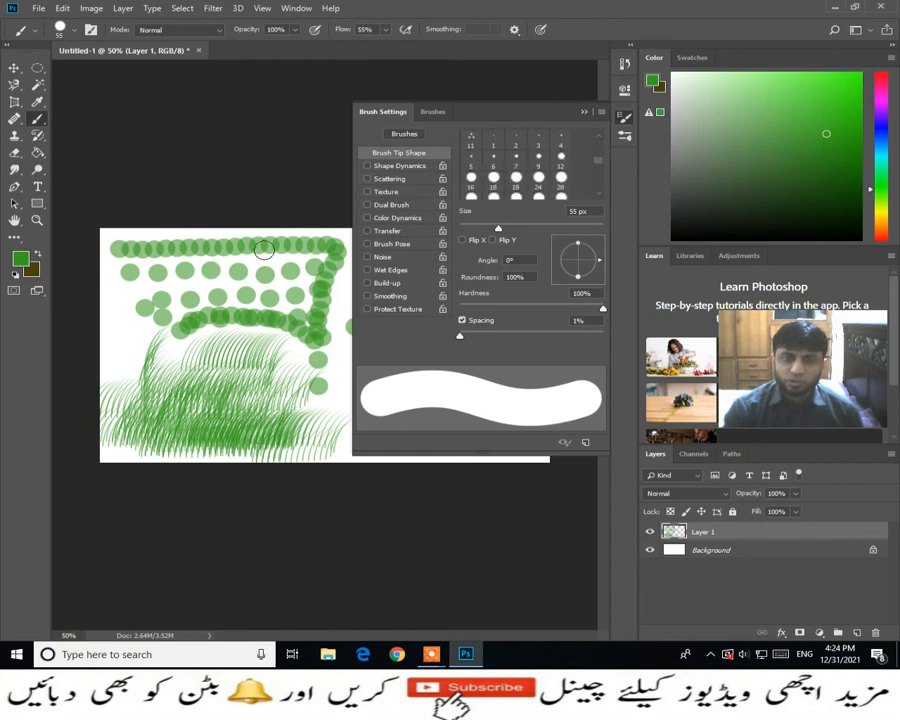
{"action": "left_click", "coordinate": [583, 113]}
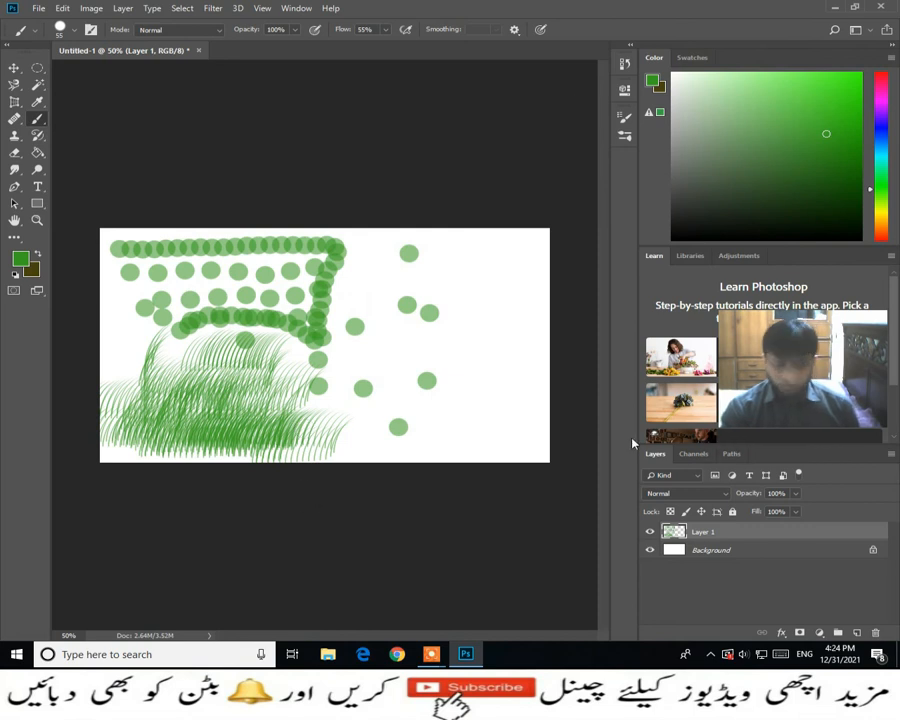
- Undo the latest green brush strokes
{"action": "key", "text": "ctrl+z"}
{"action": "key", "text": "ctrl+z"}
{"action": "key", "text": "ctrl+z"}
{"action": "key", "text": "ctrl+z"}
{"action": "key", "text": "ctrl+z"}
{"action": "key", "text": "ctrl+z"}
{"action": "key", "text": "ctrl+z"}
{"action": "key", "text": "ctrl+z"}
{"action": "key", "text": "ctrl+z"}
{"action": "key", "text": "ctrl+z"}
{"action": "key", "text": "ctrl+z"}
{"action": "key", "text": "ctrl+z"}
{"action": "key", "text": "ctrl+z"}
{"action": "key", "text": "ctrl+z"}
{"action": "key", "text": "ctrl+z"}
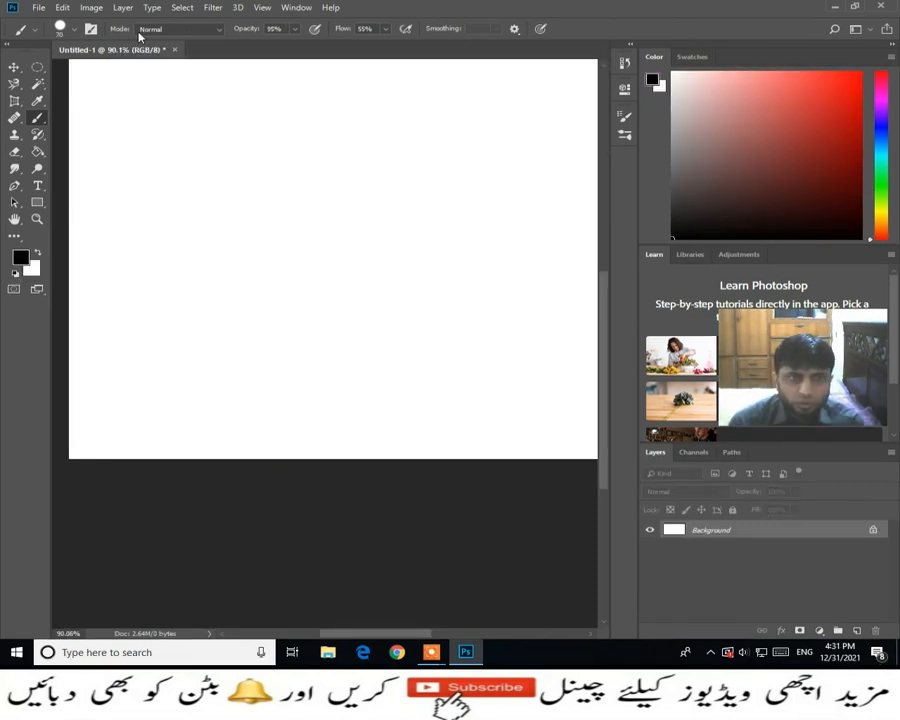
- Look over the brush blending modes, keep Normal, and paint a filled black blob on the Background layer with the 70 px brush
{"action": "left_click", "coordinate": [220, 31]}
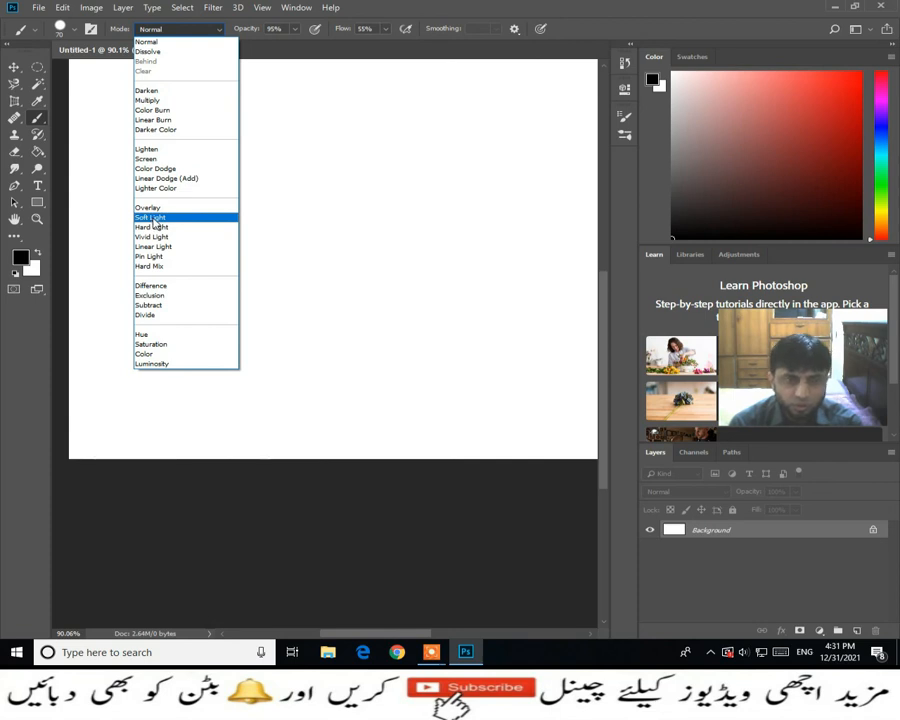
{"action": "left_click", "coordinate": [307, 174]}
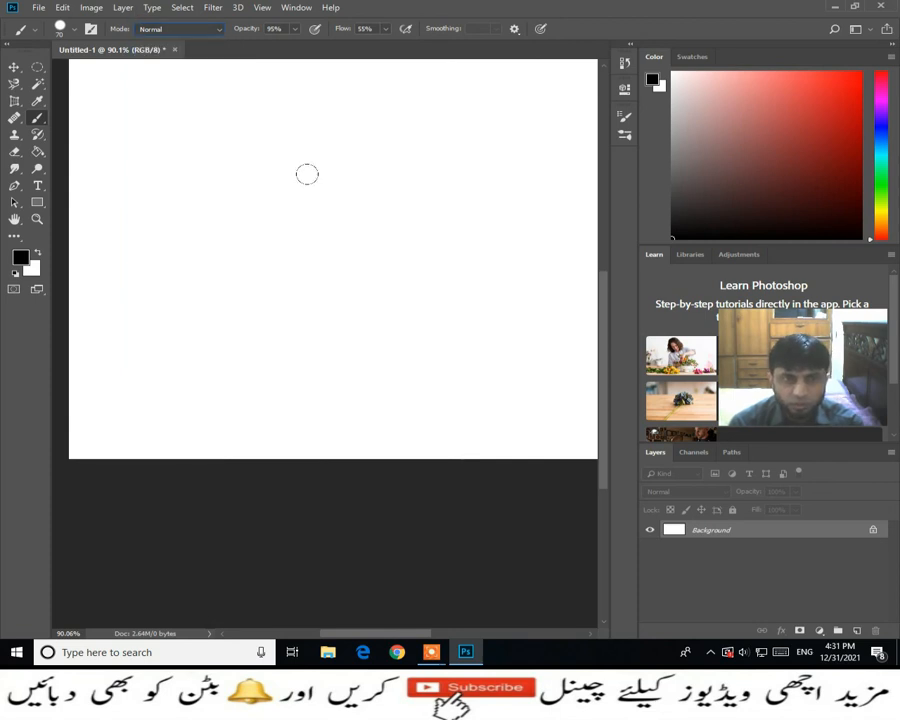
{"action": "mouse_move", "coordinate": [267, 207]}
{"action": "left_mouse_down"}
{"action": "mouse_move", "coordinate": [262, 238]}
{"action": "mouse_move", "coordinate": [328, 213]}
{"action": "mouse_move", "coordinate": [293, 198]}
{"action": "mouse_move", "coordinate": [283, 230]}
{"action": "mouse_move", "coordinate": [346, 245]}
{"action": "mouse_move", "coordinate": [288, 166]}
{"action": "mouse_move", "coordinate": [253, 213]}
{"action": "mouse_move", "coordinate": [285, 245]}
{"action": "mouse_move", "coordinate": [323, 249]}
{"action": "left_mouse_up"}
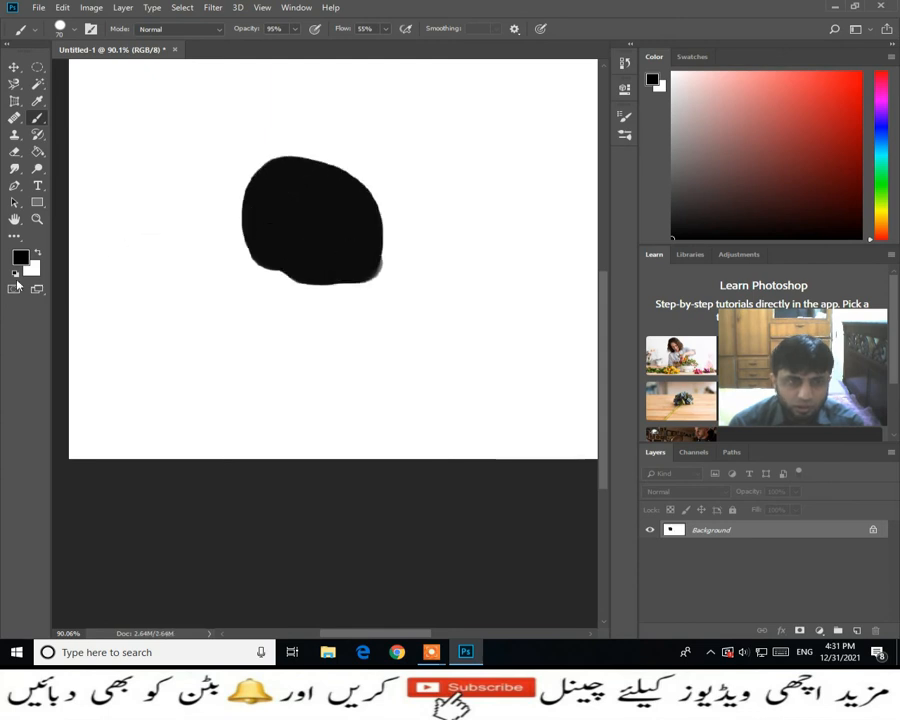
- Set the foreground color's hue to blue, 240°
{"action": "left_click", "coordinate": [20, 258]}
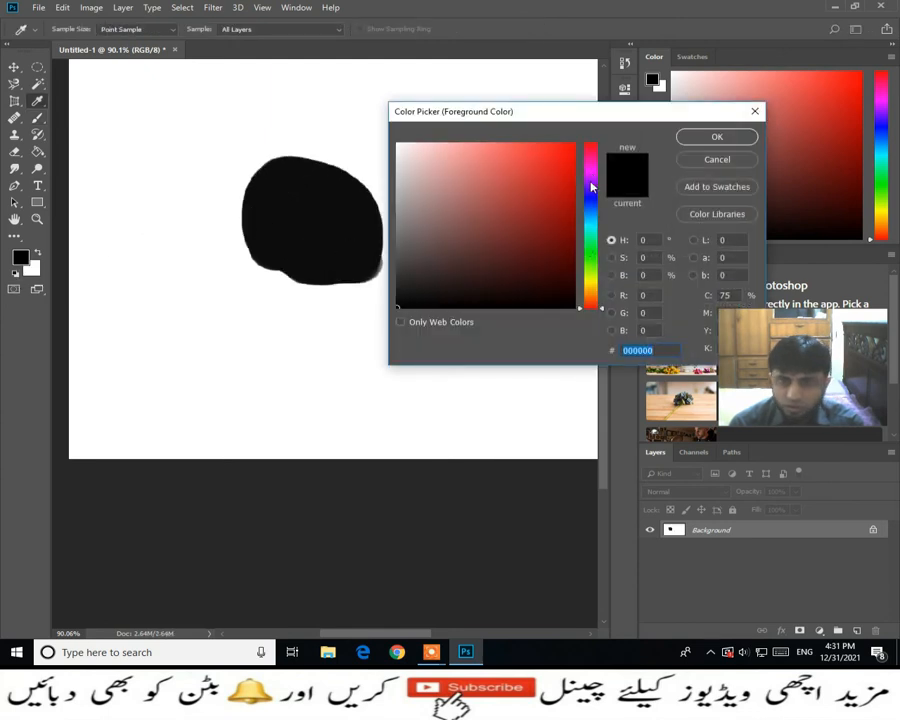
{"action": "left_click_drag", "start_coordinate": [591, 187], "coordinate": [591, 199]}
{"action": "left_click", "coordinate": [685, 137]}
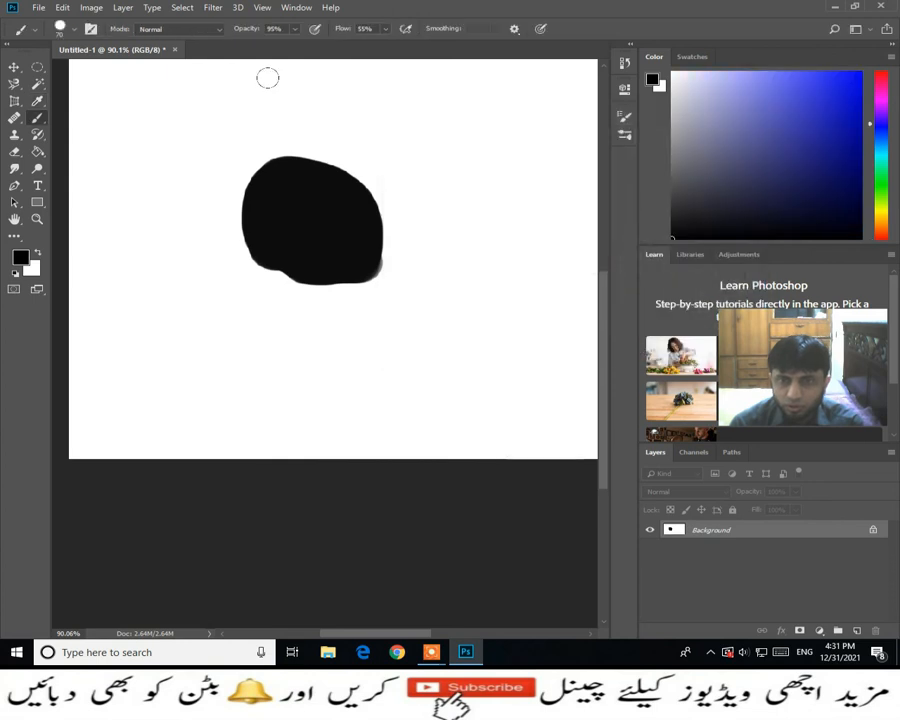
- Set the brush mode to Dissolve and paint a speckled black L-shaped stroke along the blob's left side and underside
{"action": "left_click", "coordinate": [215, 30]}
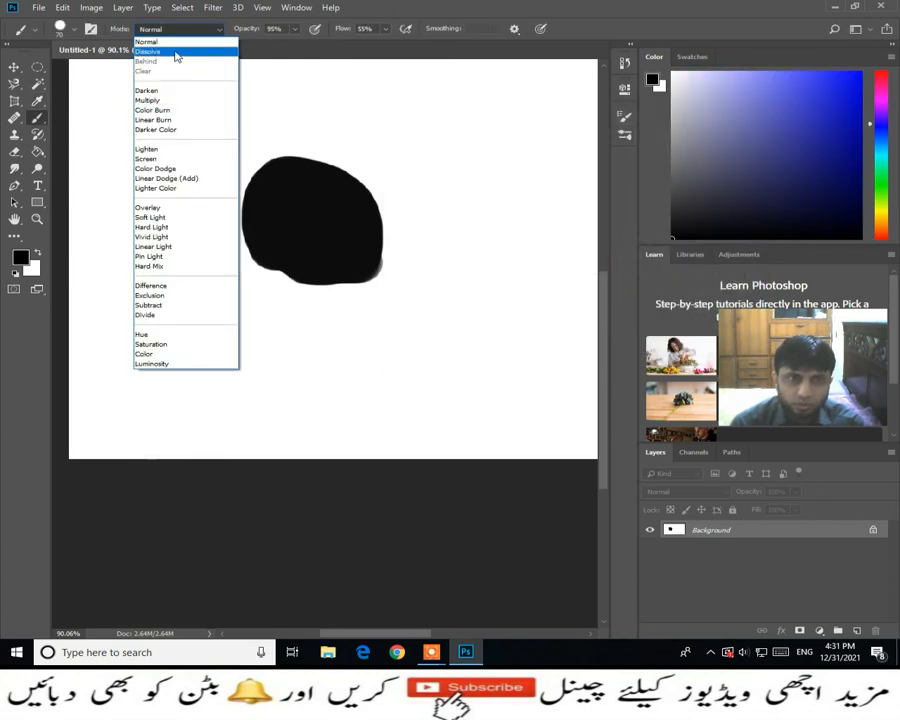
{"action": "left_click", "coordinate": [176, 52]}
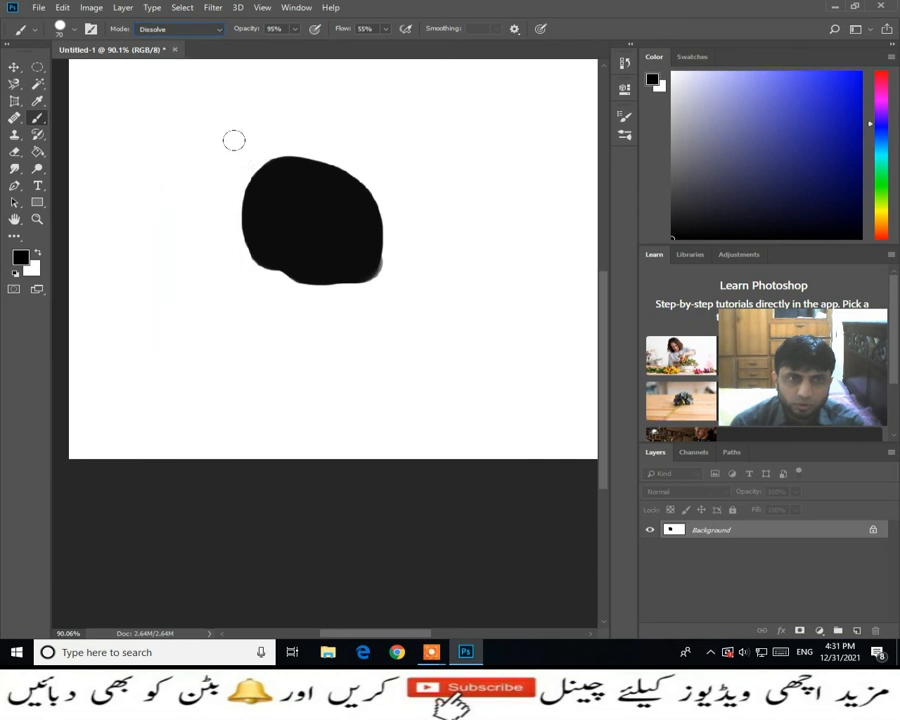
{"action": "mouse_move", "coordinate": [233, 140]}
{"action": "left_mouse_down"}
{"action": "mouse_move", "coordinate": [232, 280]}
{"action": "mouse_move", "coordinate": [280, 302]}
{"action": "mouse_move", "coordinate": [418, 292]}
{"action": "left_mouse_up"}
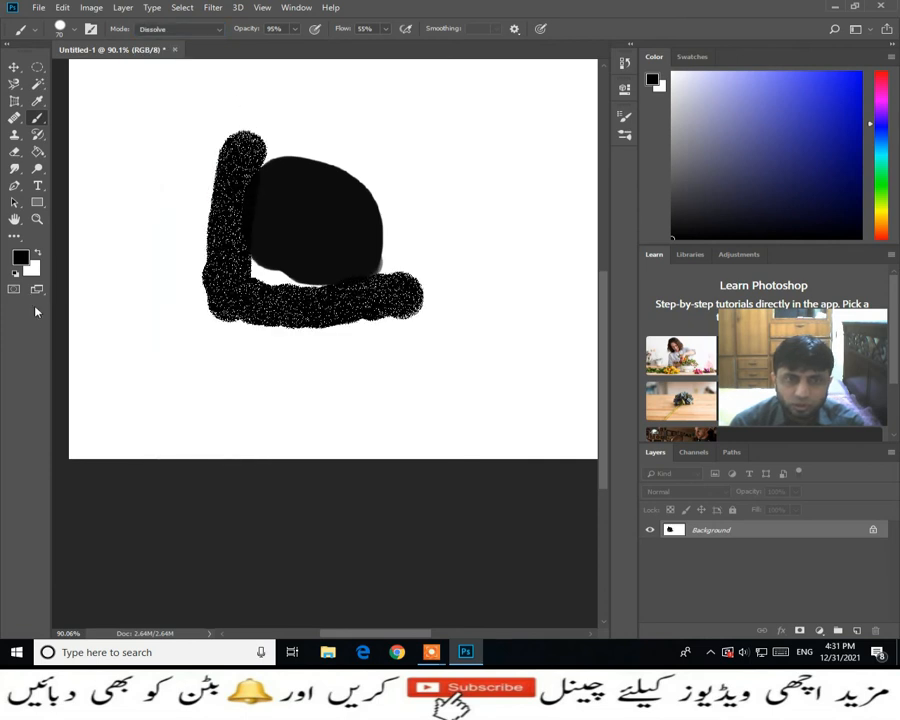
- Set the foreground color to a bright blue and paint a Dissolve stroke over the black blob
{"action": "left_click", "coordinate": [21, 258]}
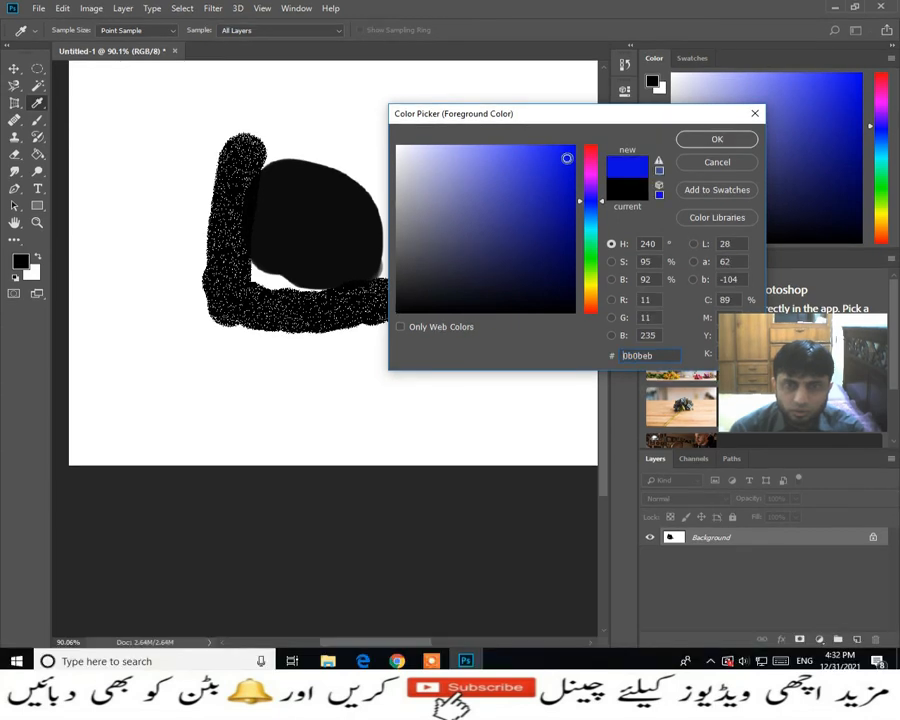
{"action": "left_click", "coordinate": [571, 168]}
{"action": "left_click", "coordinate": [688, 149]}
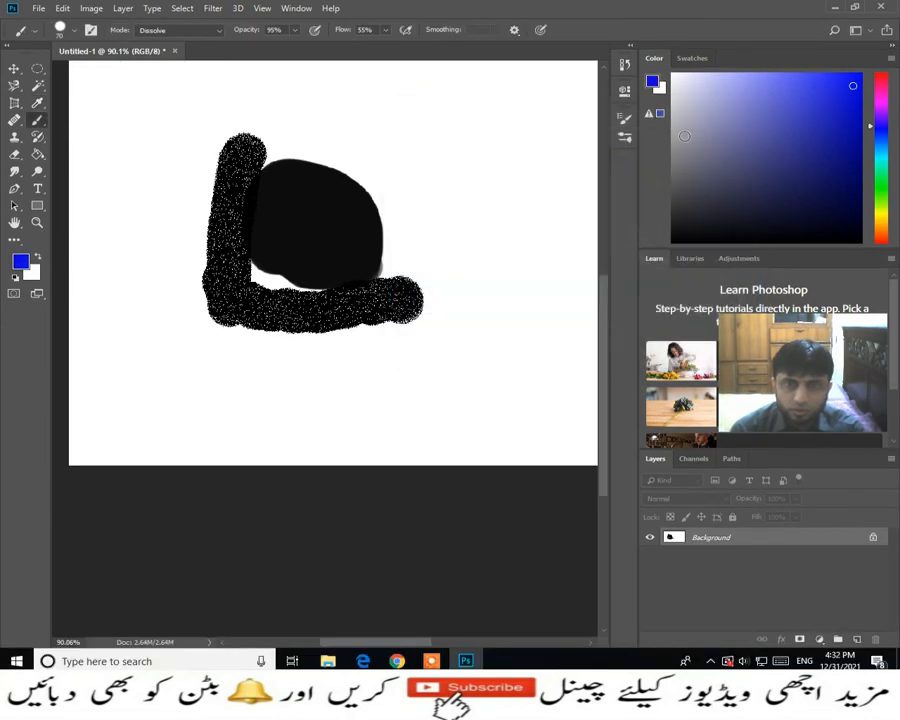
{"action": "mouse_move", "coordinate": [383, 150]}
{"action": "left_mouse_down"}
{"action": "mouse_move", "coordinate": [440, 275]}
{"action": "mouse_move", "coordinate": [337, 153]}
{"action": "mouse_move", "coordinate": [243, 150]}
{"action": "mouse_move", "coordinate": [236, 160]}
{"action": "mouse_move", "coordinate": [268, 204]}
{"action": "left_mouse_up"}
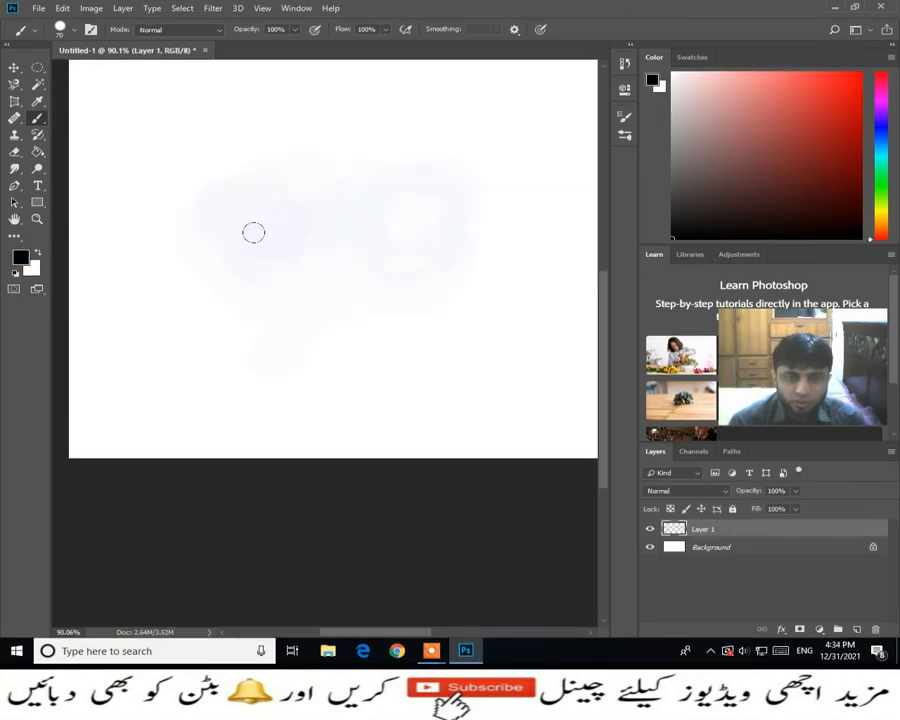
- Set the foreground color to blue 2323e3 and paint a filled blob on Layer 1 in Normal mode
{"action": "left_click", "coordinate": [20, 257]}
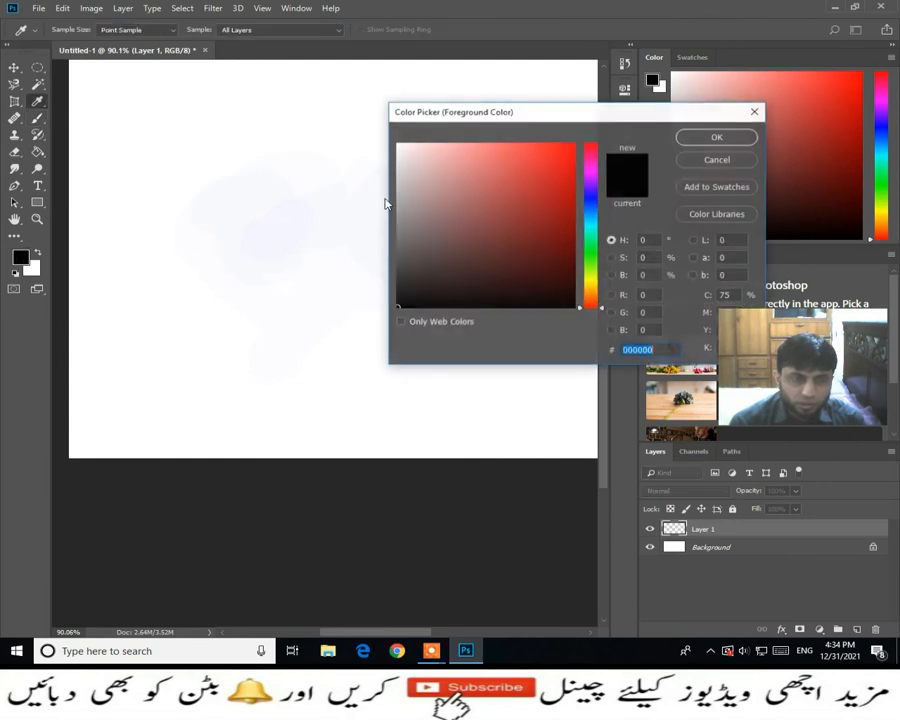
{"action": "left_click", "coordinate": [592, 199]}
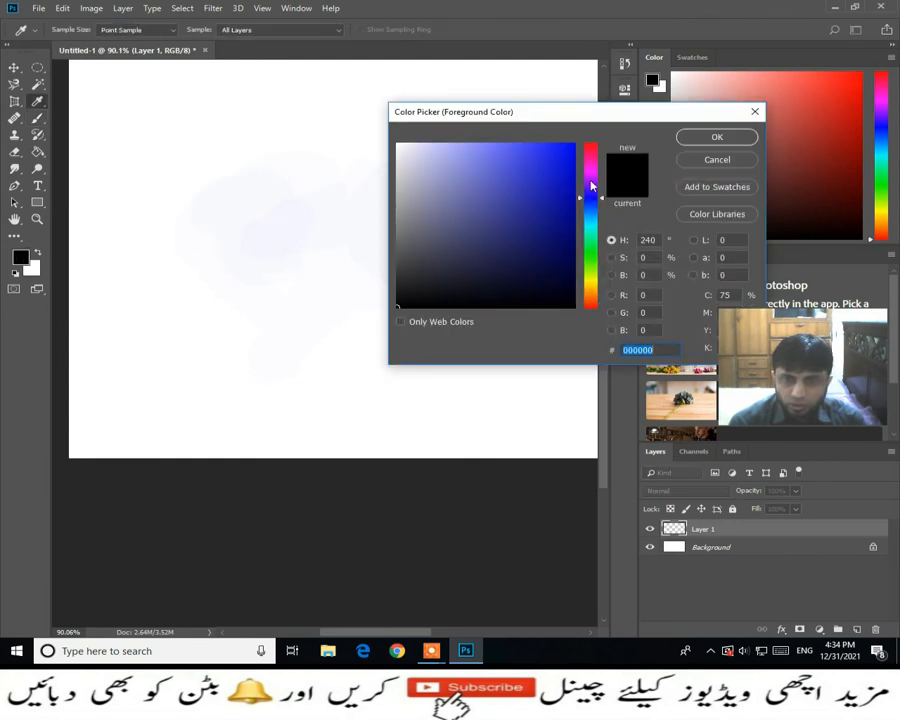
{"action": "left_click", "coordinate": [546, 161]}
{"action": "left_click", "coordinate": [716, 137]}
{"action": "mouse_move", "coordinate": [281, 167]}
{"action": "left_mouse_down"}
{"action": "mouse_move", "coordinate": [254, 192]}
{"action": "mouse_move", "coordinate": [291, 179]}
{"action": "left_mouse_up"}
{"action": "mouse_move", "coordinate": [258, 174]}
{"action": "left_mouse_down"}
{"action": "mouse_move", "coordinate": [298, 183]}
{"action": "mouse_move", "coordinate": [288, 199]}
{"action": "mouse_move", "coordinate": [241, 203]}
{"action": "mouse_move", "coordinate": [242, 168]}
{"action": "left_mouse_up"}
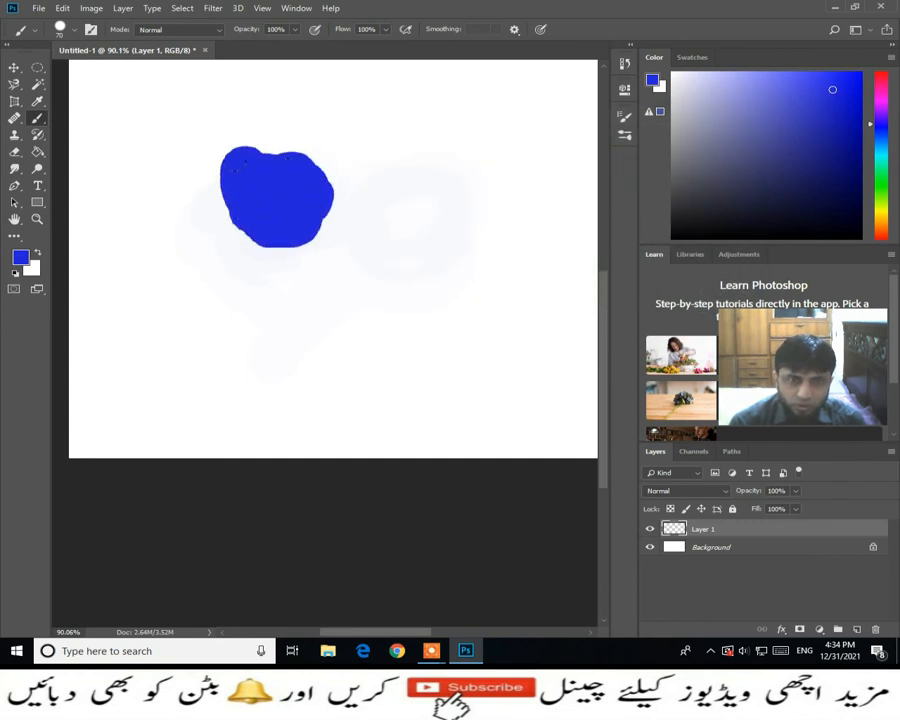
- Set the foreground color to red e32335 and paint a short vertical stroke well to the right of the blue blob
{"action": "left_click", "coordinate": [20, 257]}
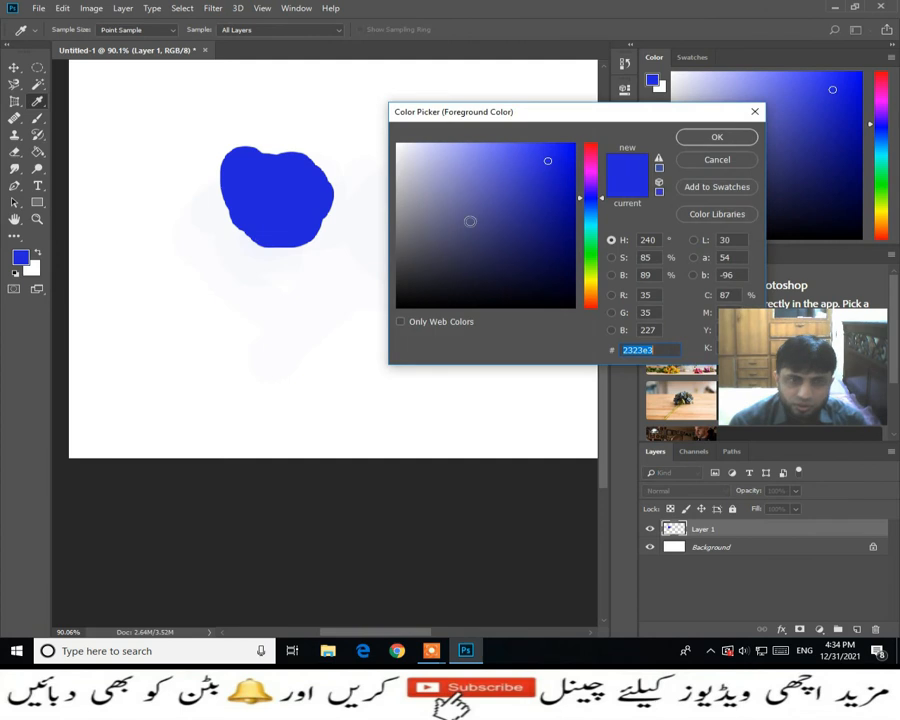
{"action": "left_click", "coordinate": [591, 149]}
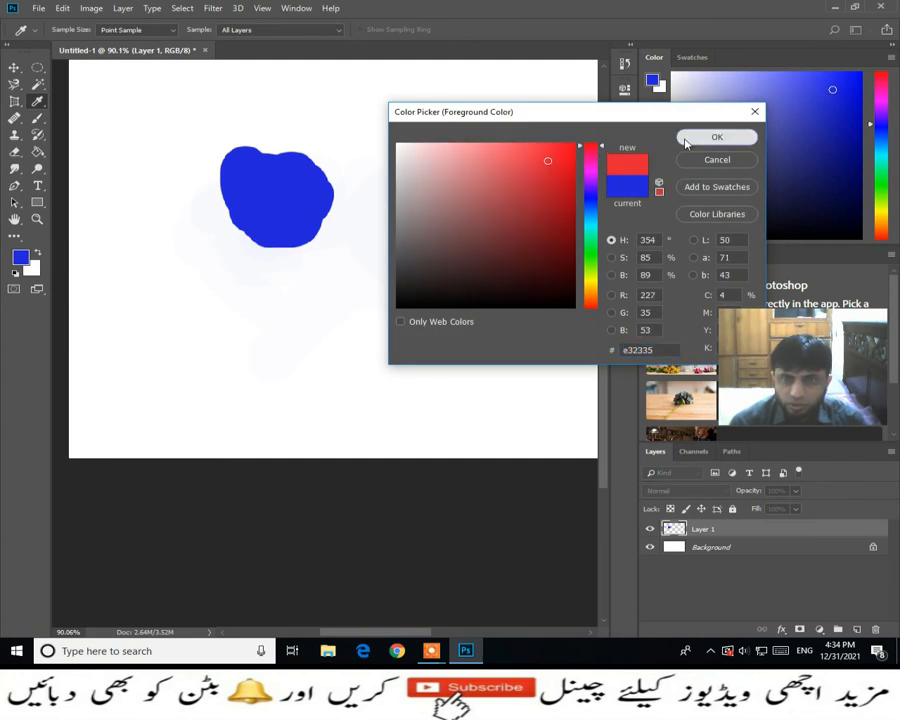
{"action": "left_click", "coordinate": [688, 137]}
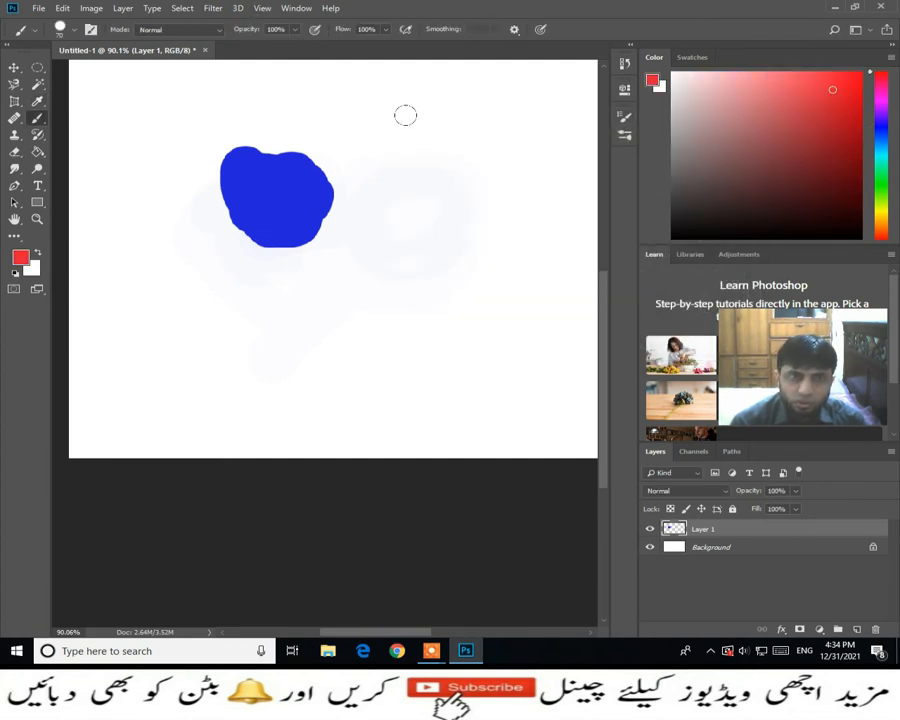
{"action": "mouse_move", "coordinate": [556, 152]}
{"action": "left_mouse_down"}
{"action": "mouse_move", "coordinate": [550, 205]}
{"action": "mouse_move", "coordinate": [543, 201]}
{"action": "left_mouse_up"}
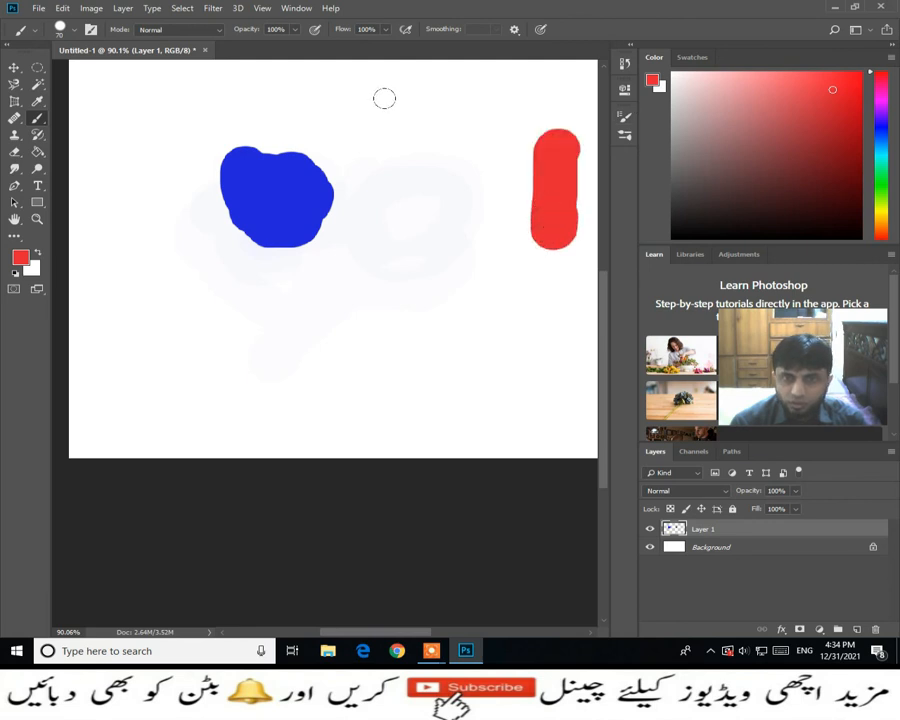
- Lower the brush opacity to 17% and paint overlapping translucent red strokes over and around the blue blob
{"action": "left_click", "coordinate": [293, 32]}
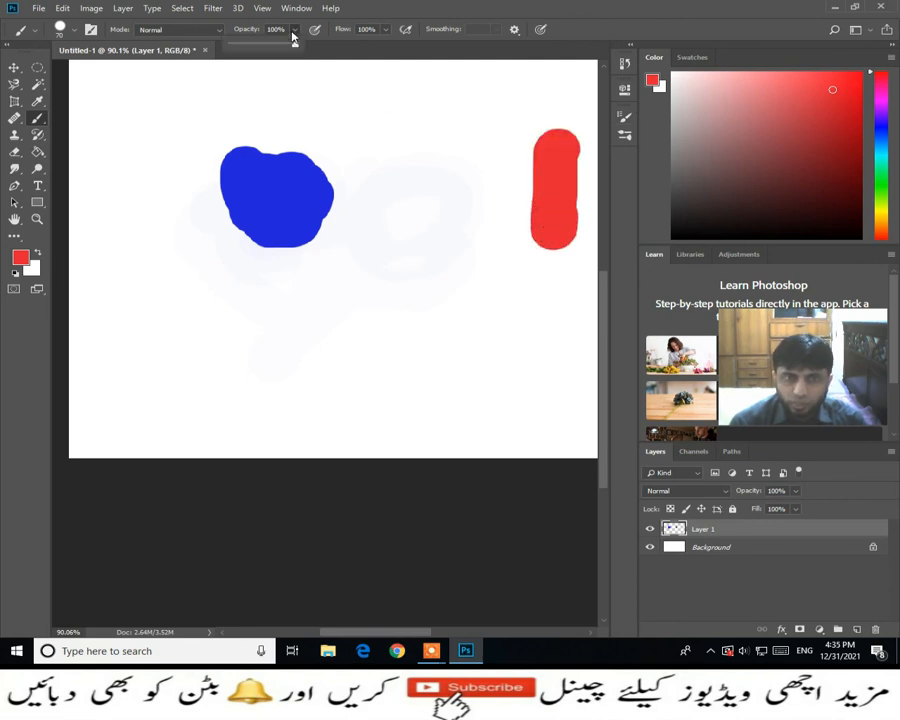
{"action": "left_click_drag", "start_coordinate": [296, 46], "coordinate": [271, 45]}
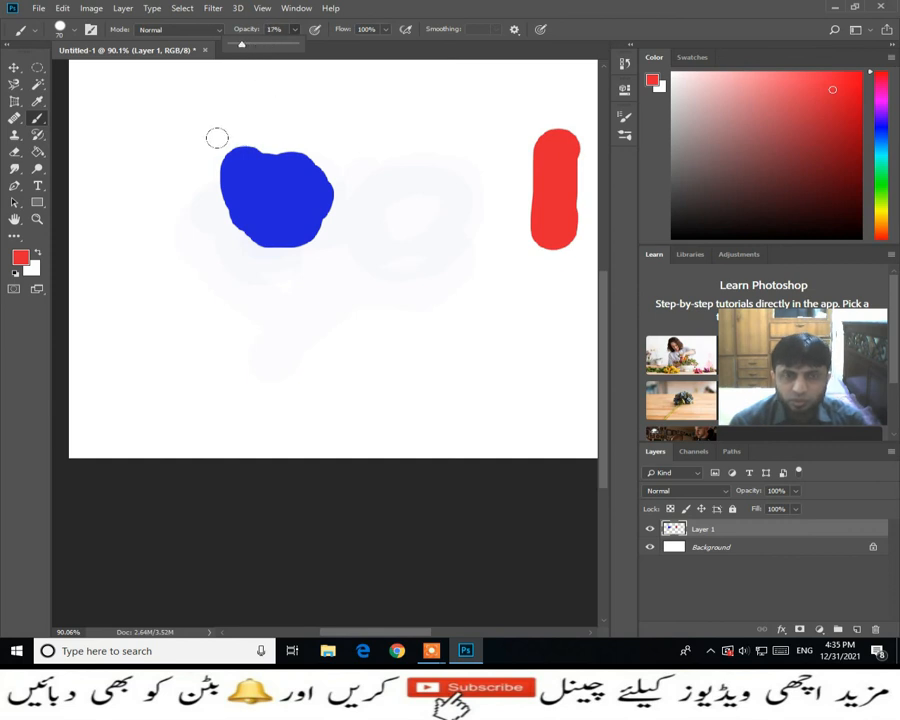
{"action": "mouse_move", "coordinate": [227, 130]}
{"action": "left_mouse_down"}
{"action": "mouse_move", "coordinate": [296, 141]}
{"action": "mouse_move", "coordinate": [310, 168]}
{"action": "mouse_move", "coordinate": [318, 222]}
{"action": "mouse_move", "coordinate": [244, 227]}
{"action": "mouse_move", "coordinate": [226, 216]}
{"action": "mouse_move", "coordinate": [210, 181]}
{"action": "mouse_move", "coordinate": [213, 140]}
{"action": "mouse_move", "coordinate": [204, 155]}
{"action": "mouse_move", "coordinate": [199, 189]}
{"action": "mouse_move", "coordinate": [221, 205]}
{"action": "mouse_move", "coordinate": [240, 195]}
{"action": "mouse_move", "coordinate": [222, 137]}
{"action": "mouse_move", "coordinate": [261, 134]}
{"action": "mouse_move", "coordinate": [289, 146]}
{"action": "mouse_move", "coordinate": [290, 265]}
{"action": "mouse_move", "coordinate": [234, 170]}
{"action": "left_mouse_up"}
{"action": "mouse_move", "coordinate": [214, 226]}
{"action": "left_mouse_down"}
{"action": "mouse_move", "coordinate": [183, 180]}
{"action": "mouse_move", "coordinate": [222, 153]}
{"action": "mouse_move", "coordinate": [279, 148]}
{"action": "left_mouse_up"}
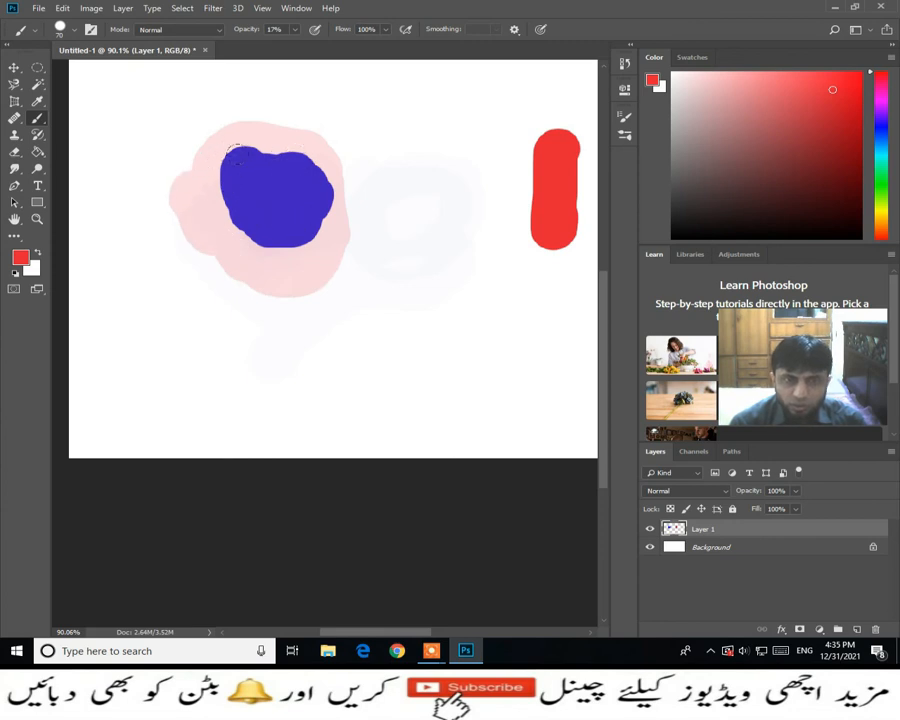
{"action": "mouse_move", "coordinate": [286, 133]}
{"action": "left_mouse_down"}
{"action": "mouse_move", "coordinate": [250, 143]}
{"action": "mouse_move", "coordinate": [260, 133]}
{"action": "mouse_move", "coordinate": [217, 145]}
{"action": "mouse_move", "coordinate": [250, 110]}
{"action": "left_mouse_up"}
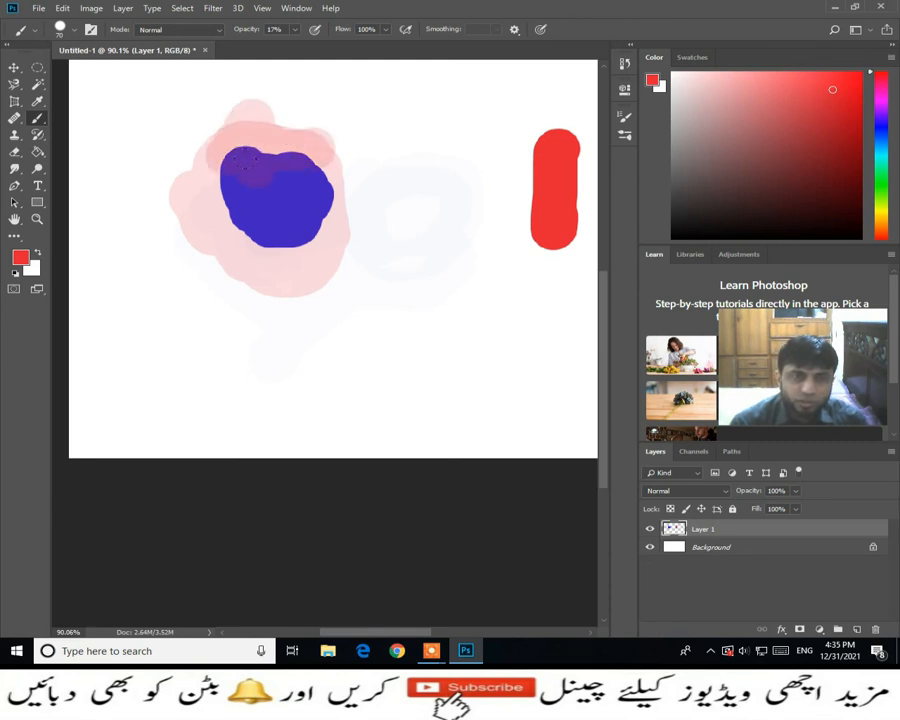